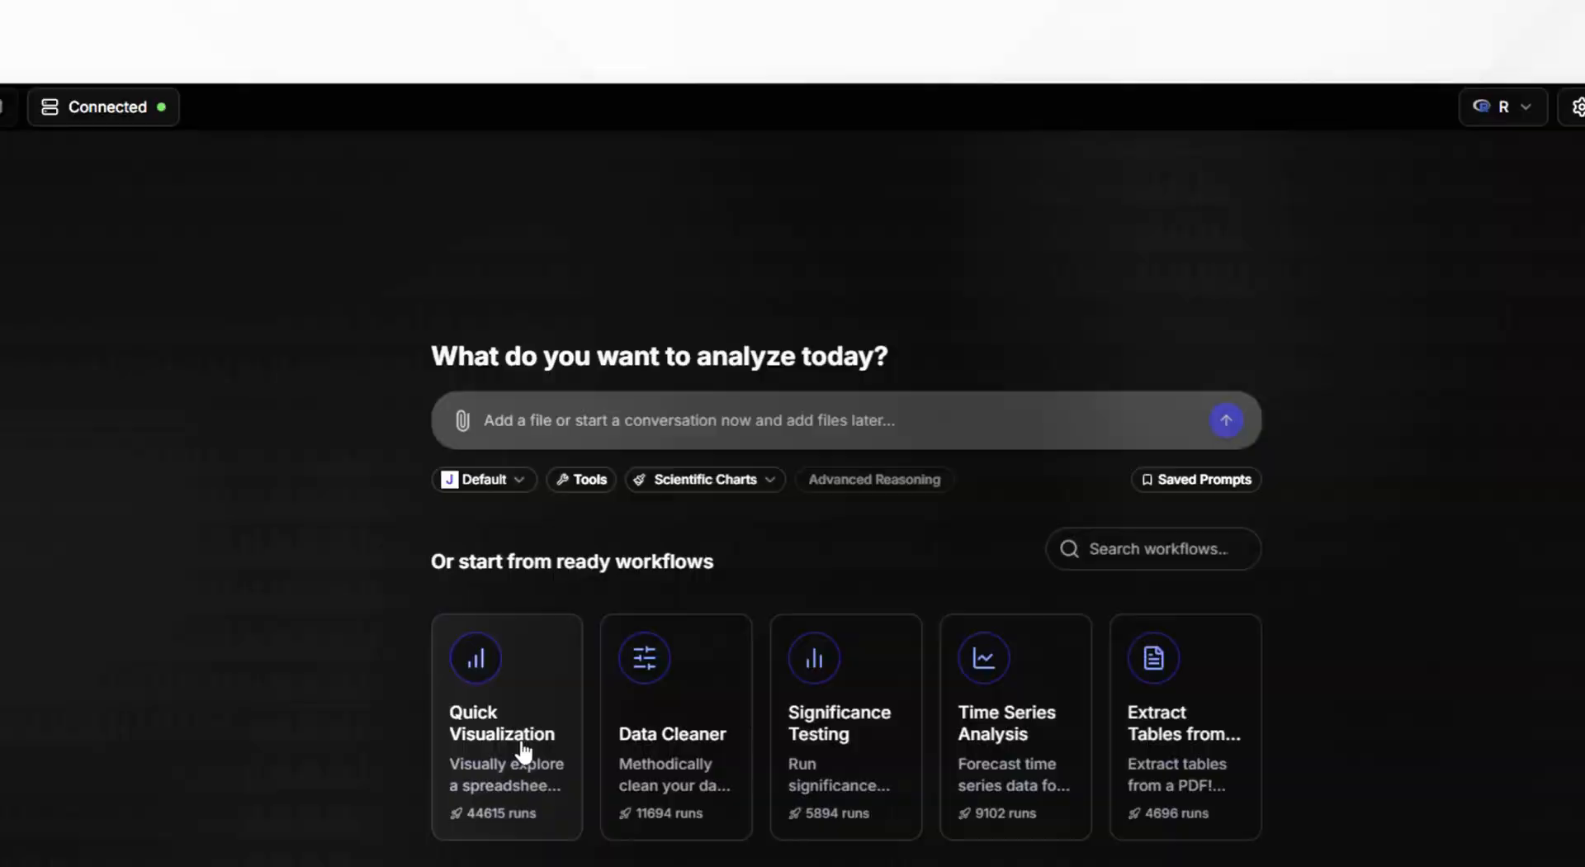
# - Start the Quick Visualization workflow and upload FSI-2023-DOWNLOAD.xlsx as its data file
pyautogui.click(522, 743)
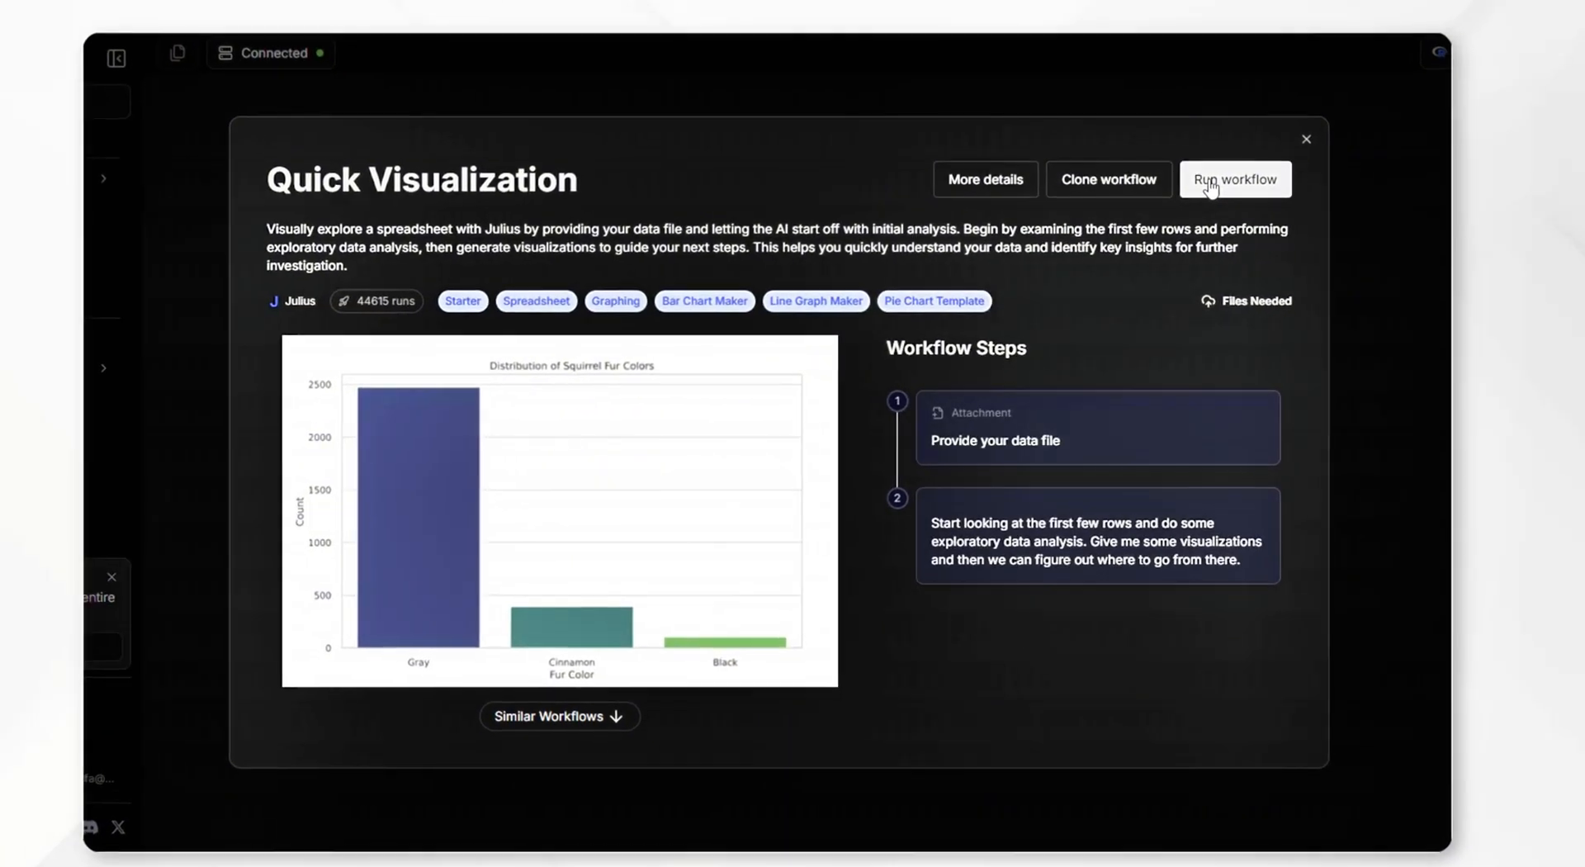
pyautogui.click(1208, 187)
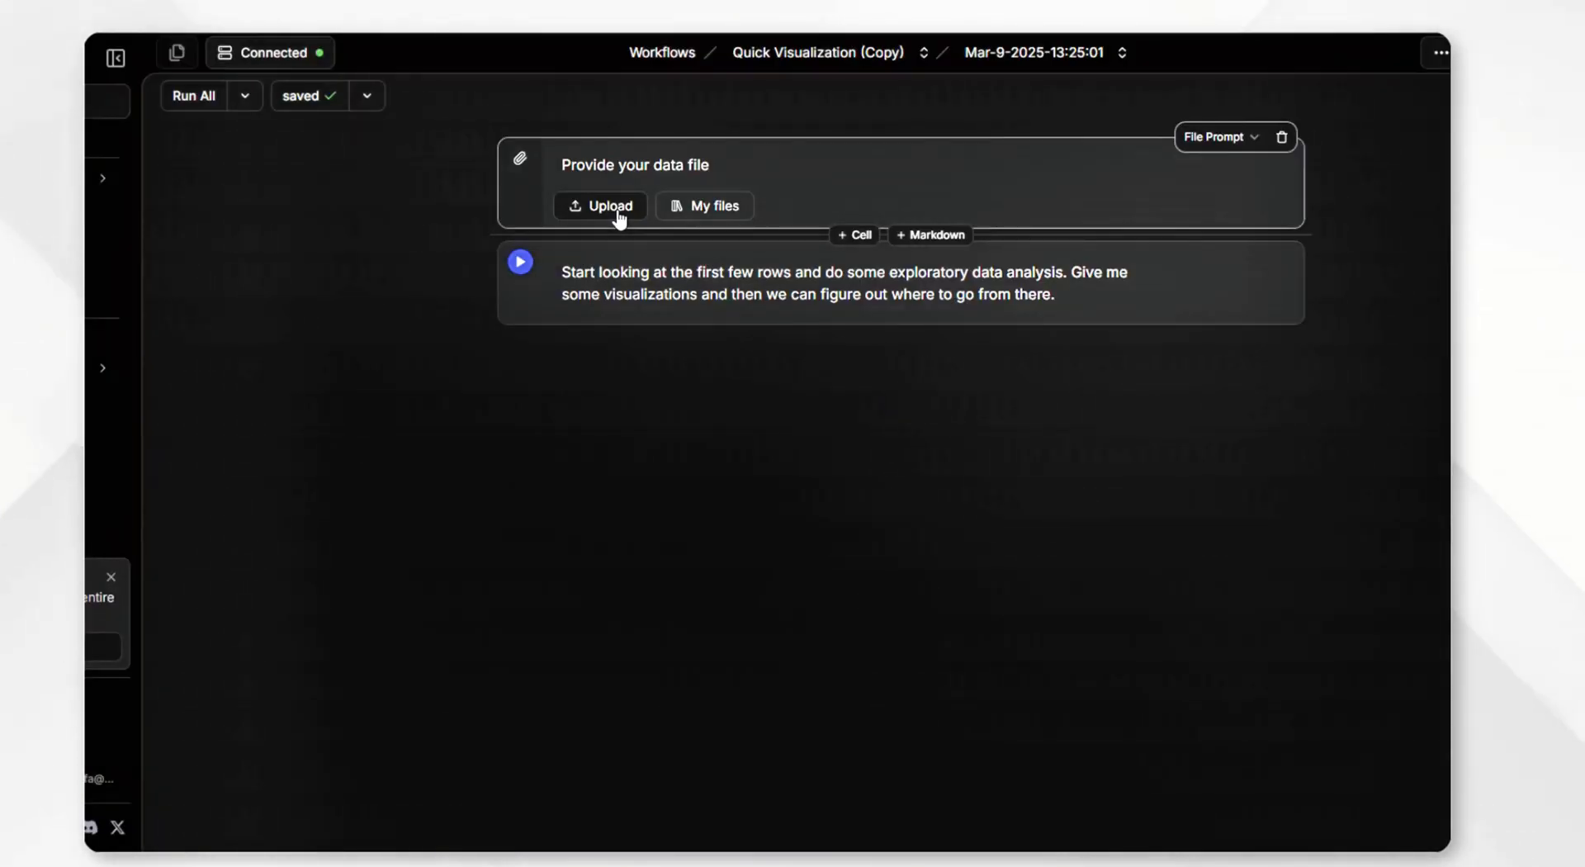
pyautogui.click(615, 216)
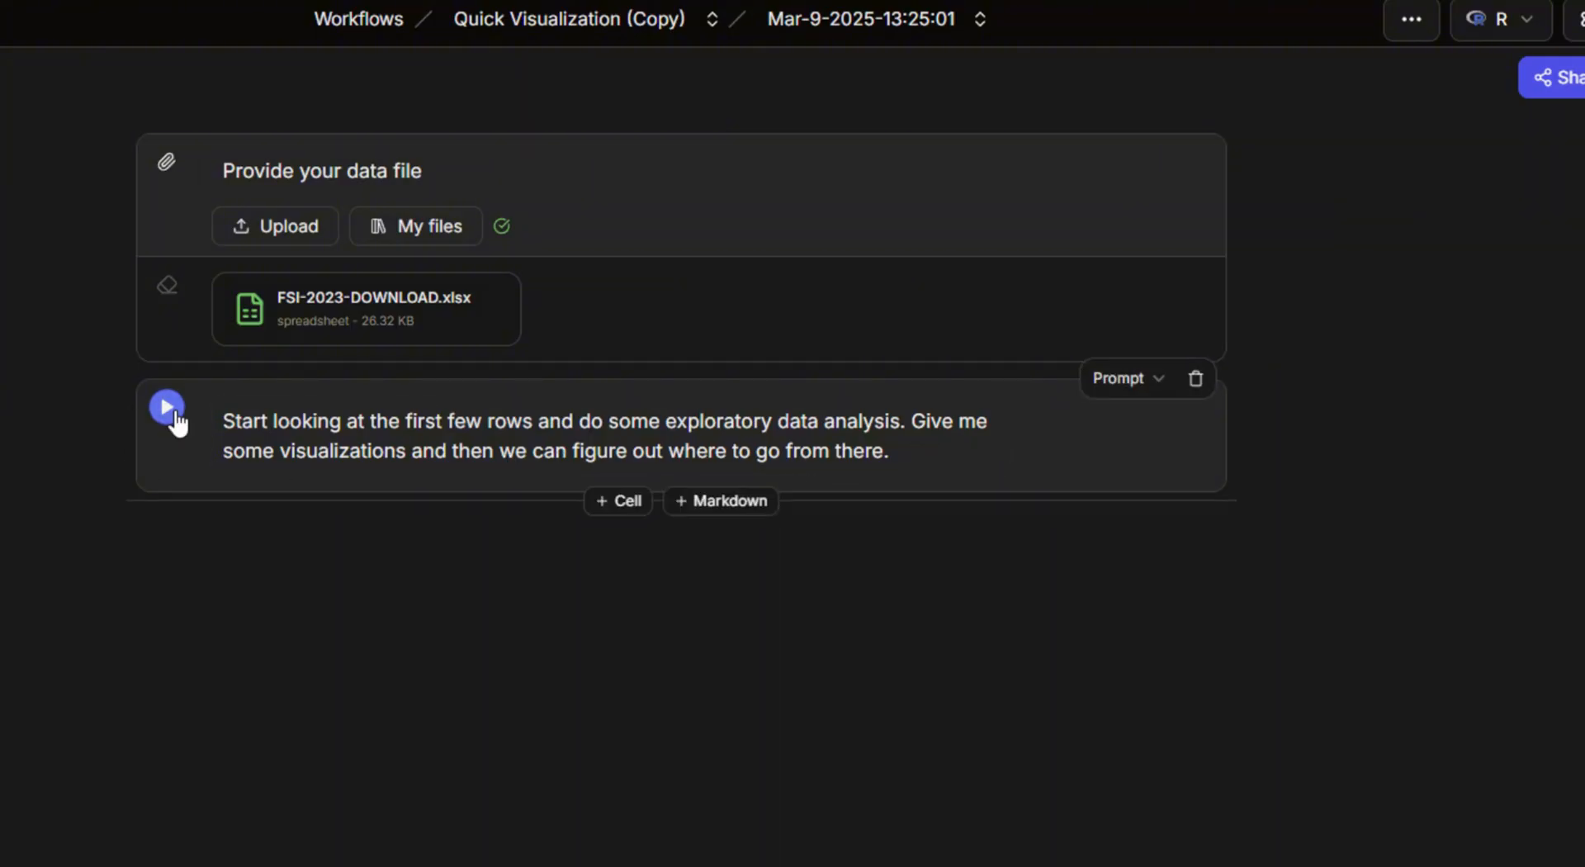
# - Run the workflow's exploratory data analysis prompt and review the generated R code and the preview table across its columns
pyautogui.click(171, 411)
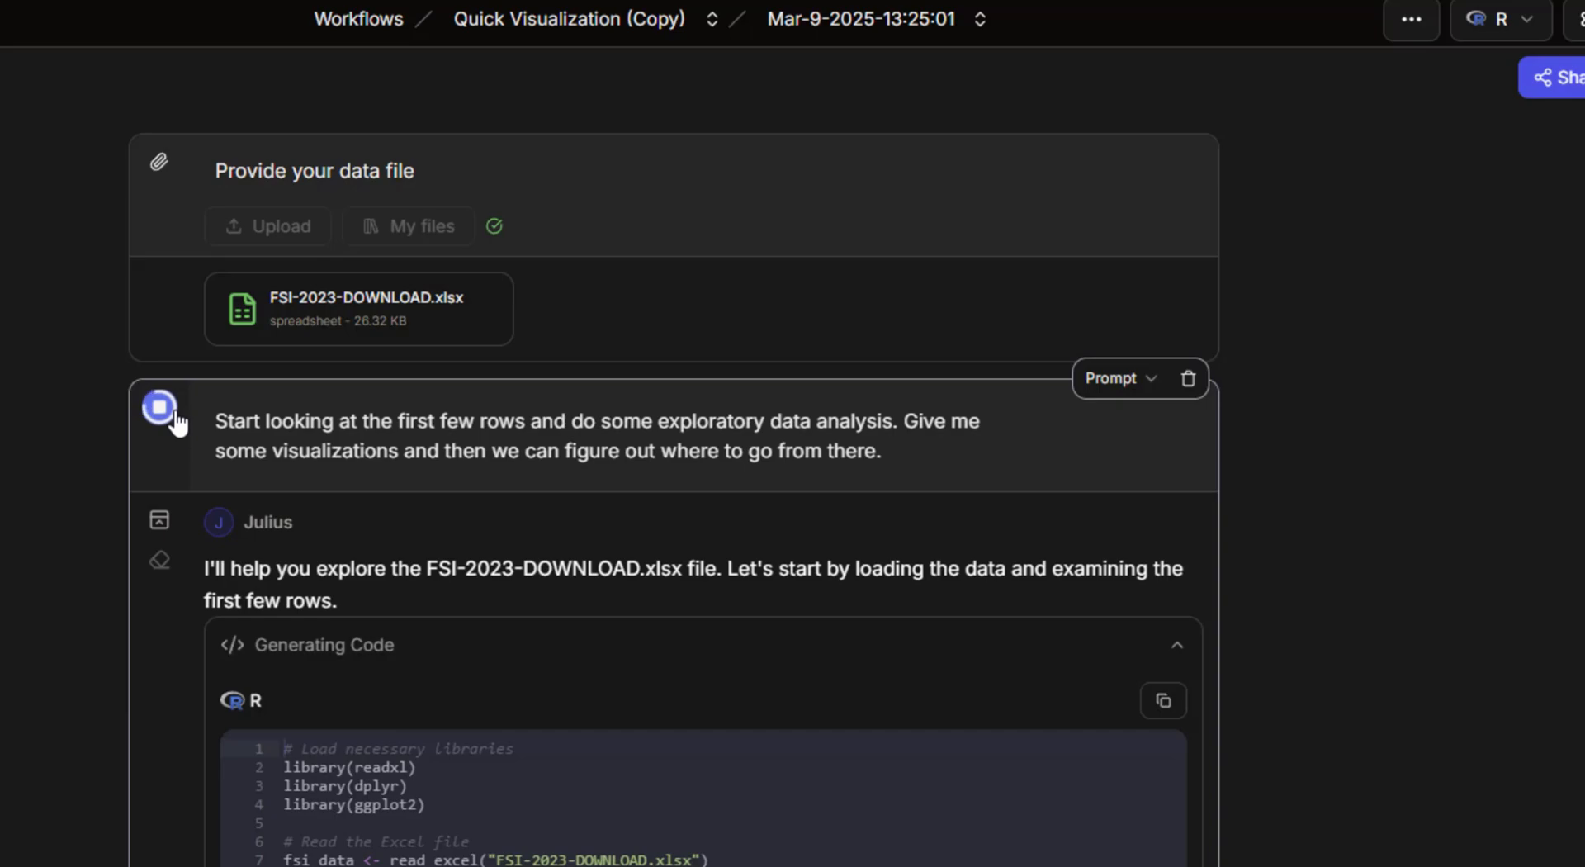
pyautogui.scroll(-2, 334, 515)
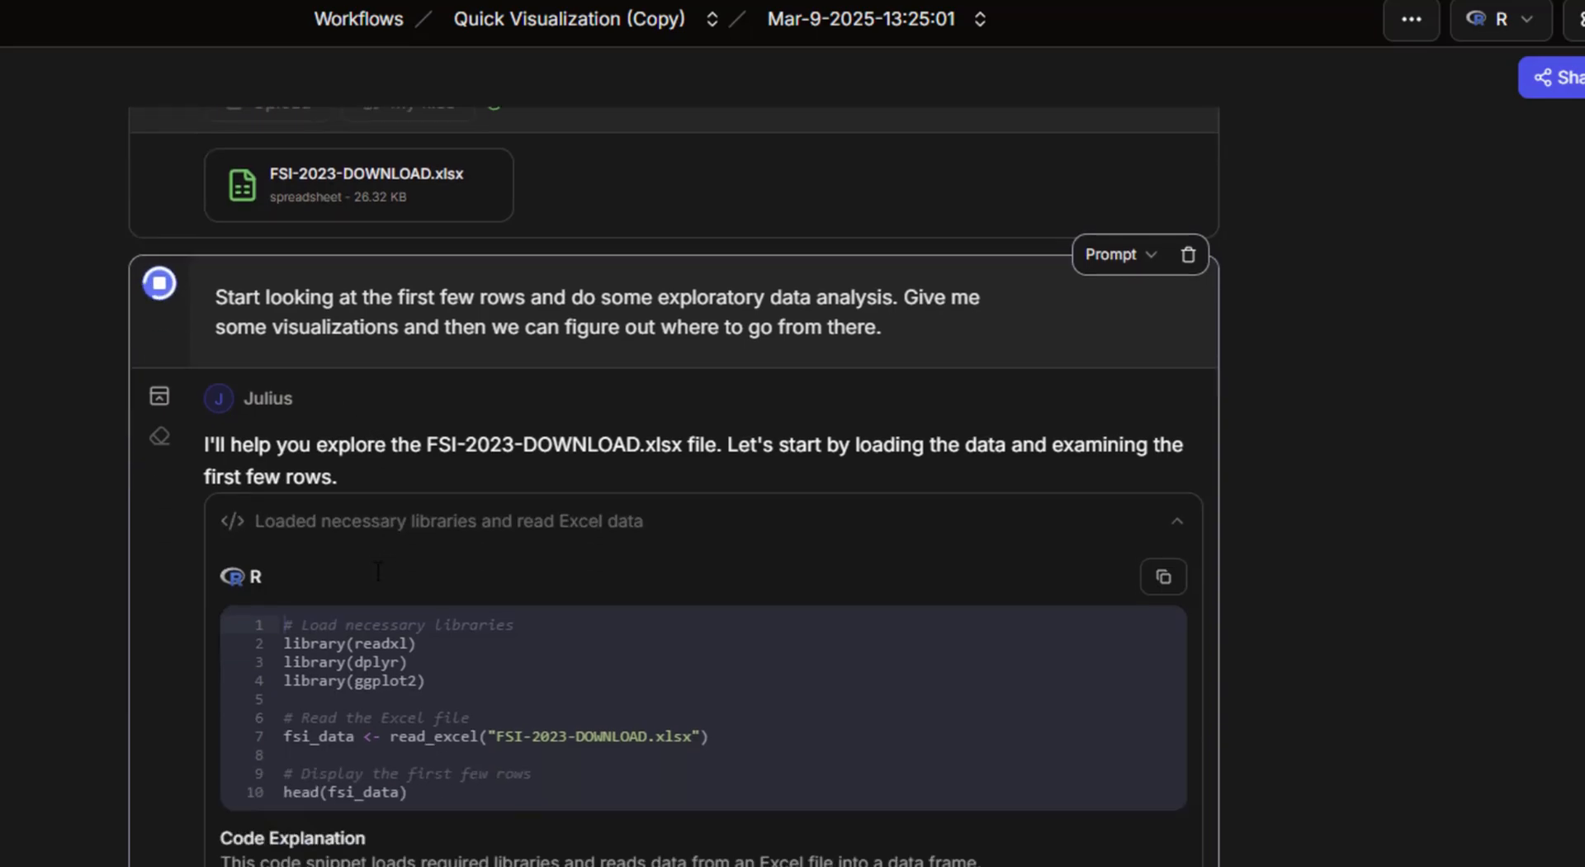
pyautogui.scroll(-2, 345, 522)
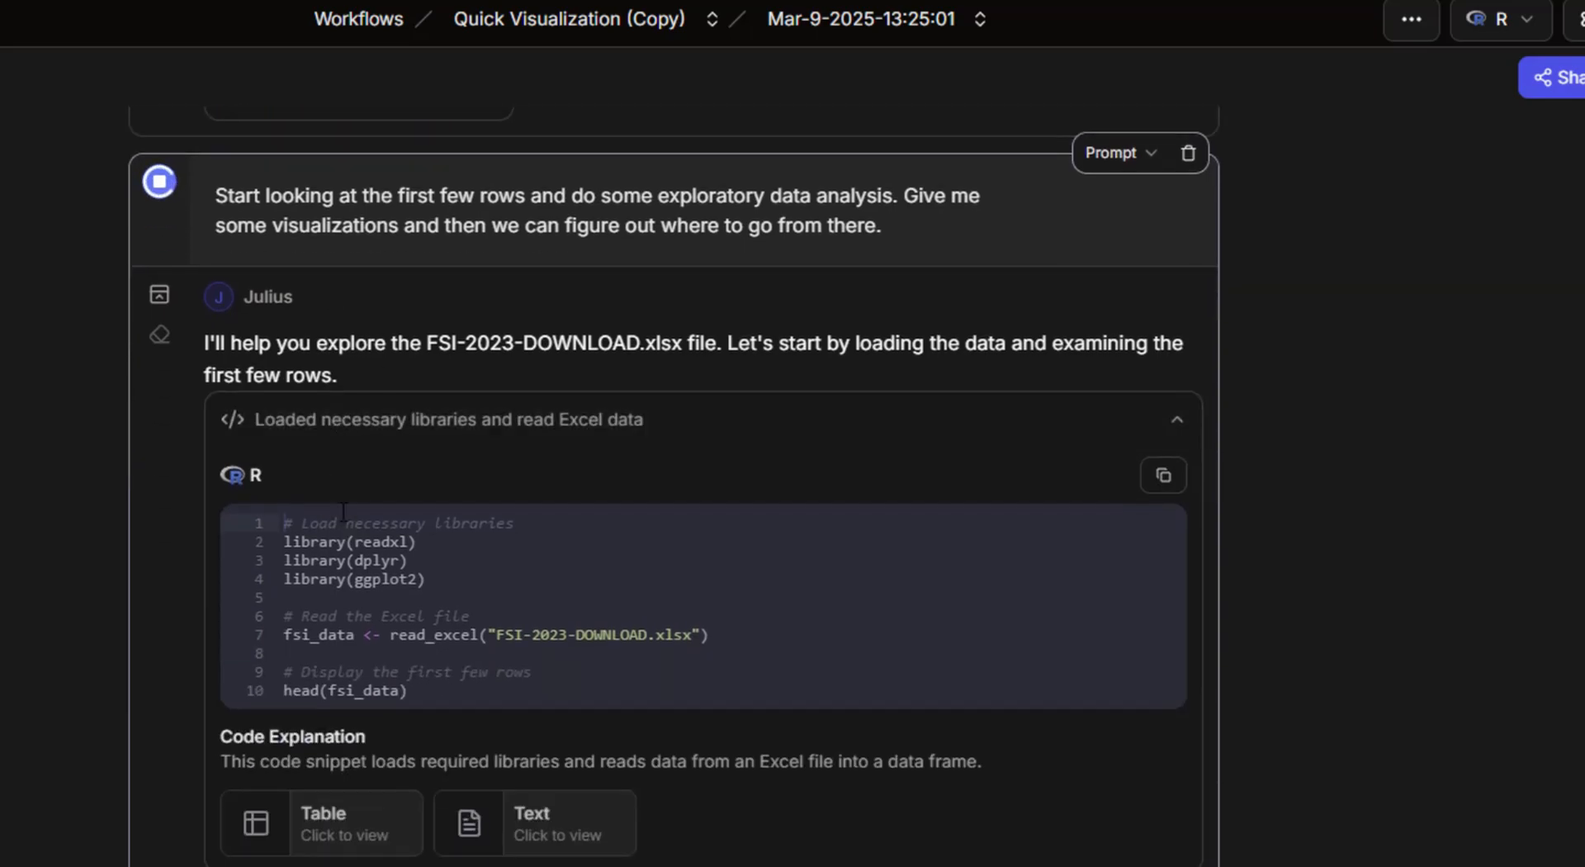
pyautogui.scroll(-4, 566, 745)
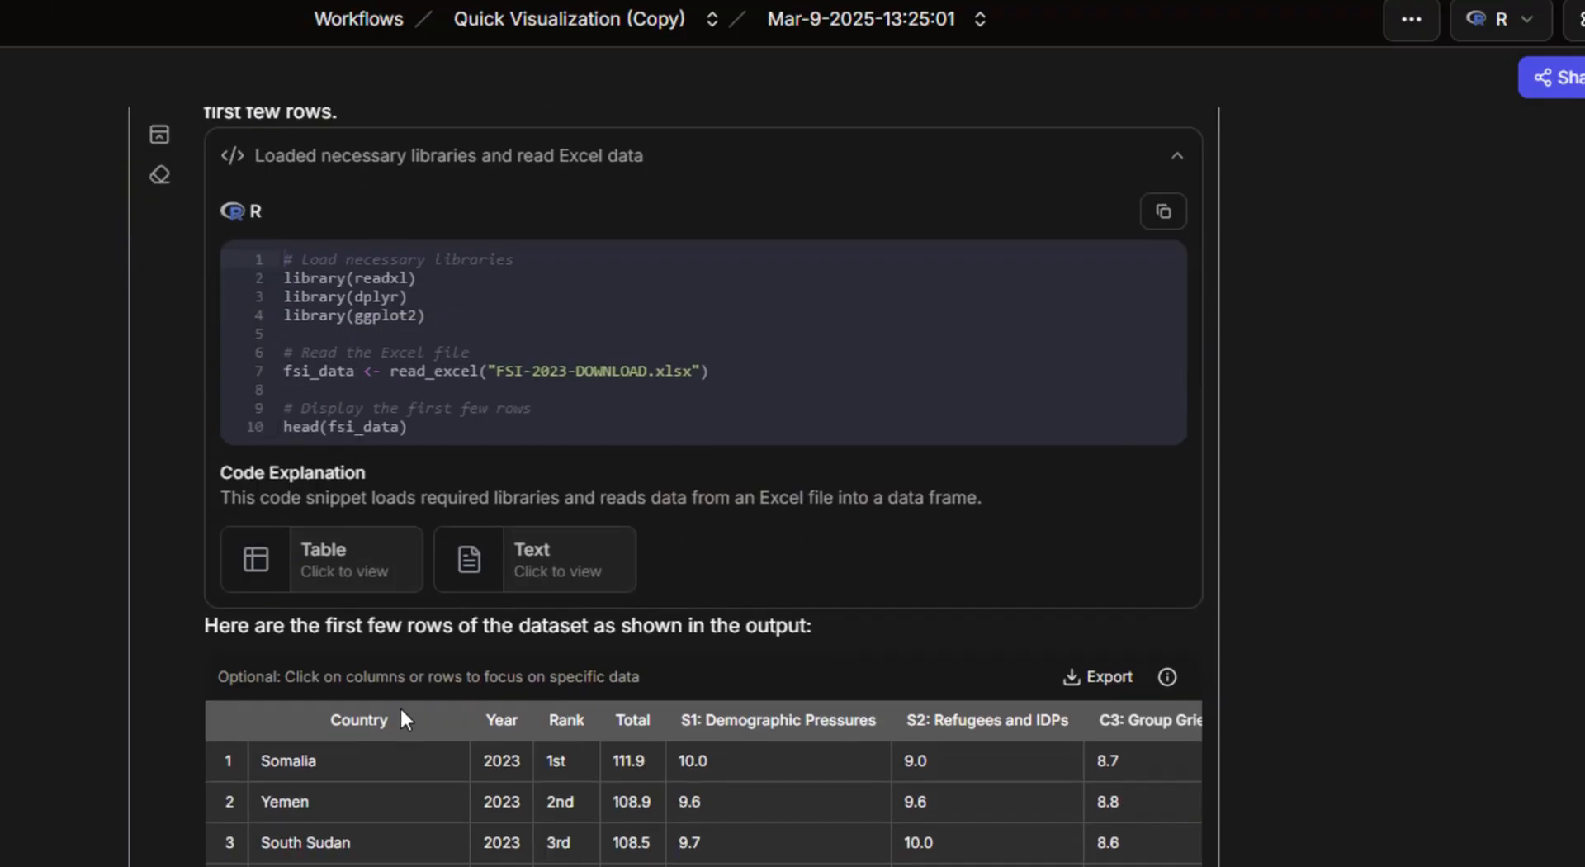
pyautogui.scroll(-5, 400, 712)
pyautogui.moveTo(506, 637); pyautogui.dragTo(1064, 639)
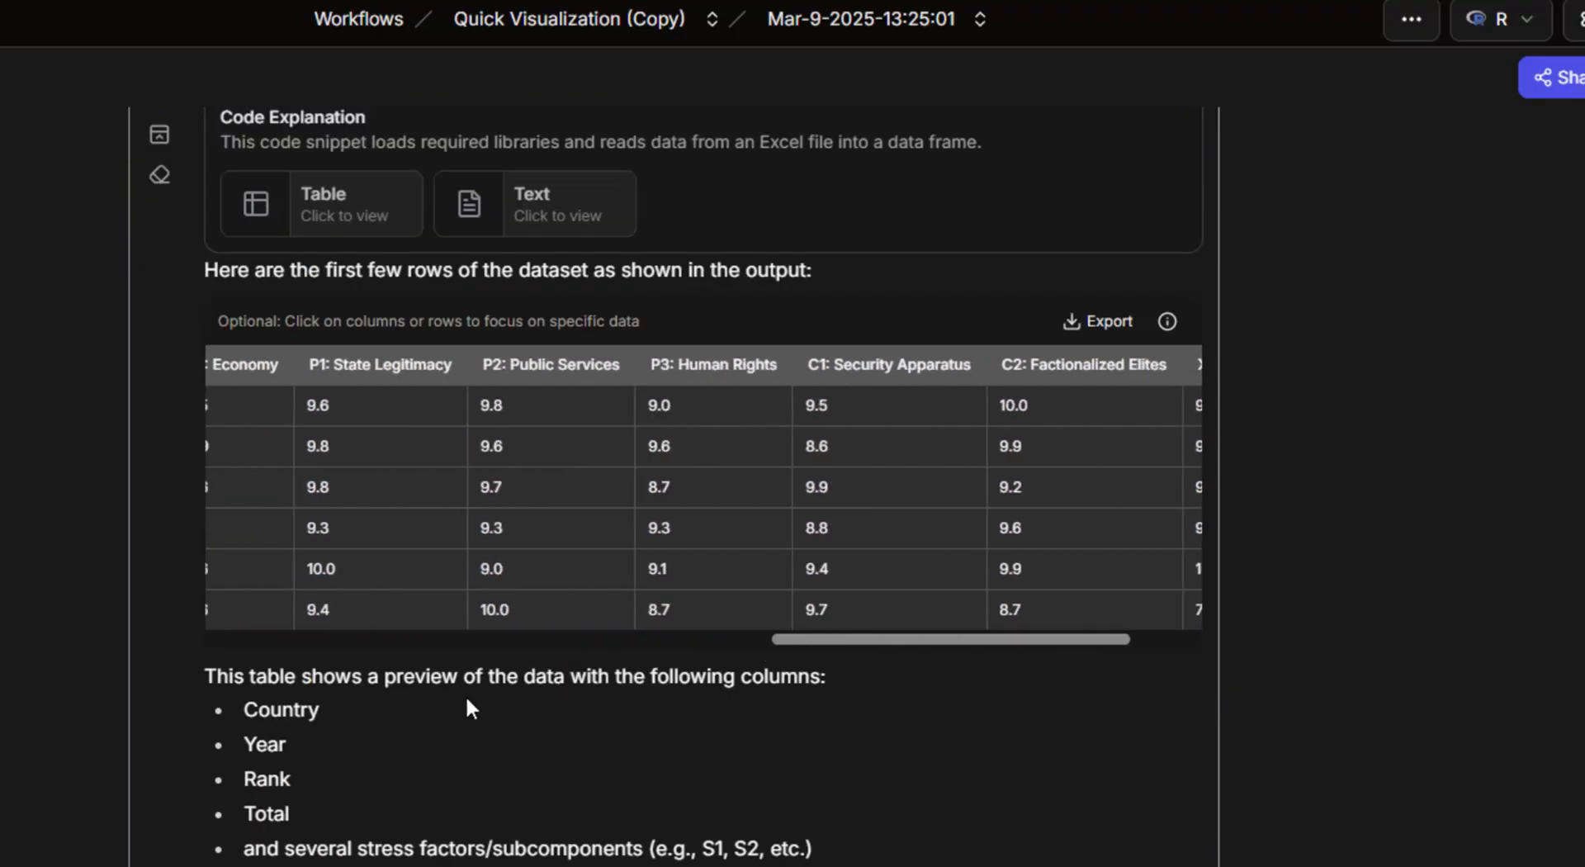
pyautogui.scroll(-1, 495, 652)
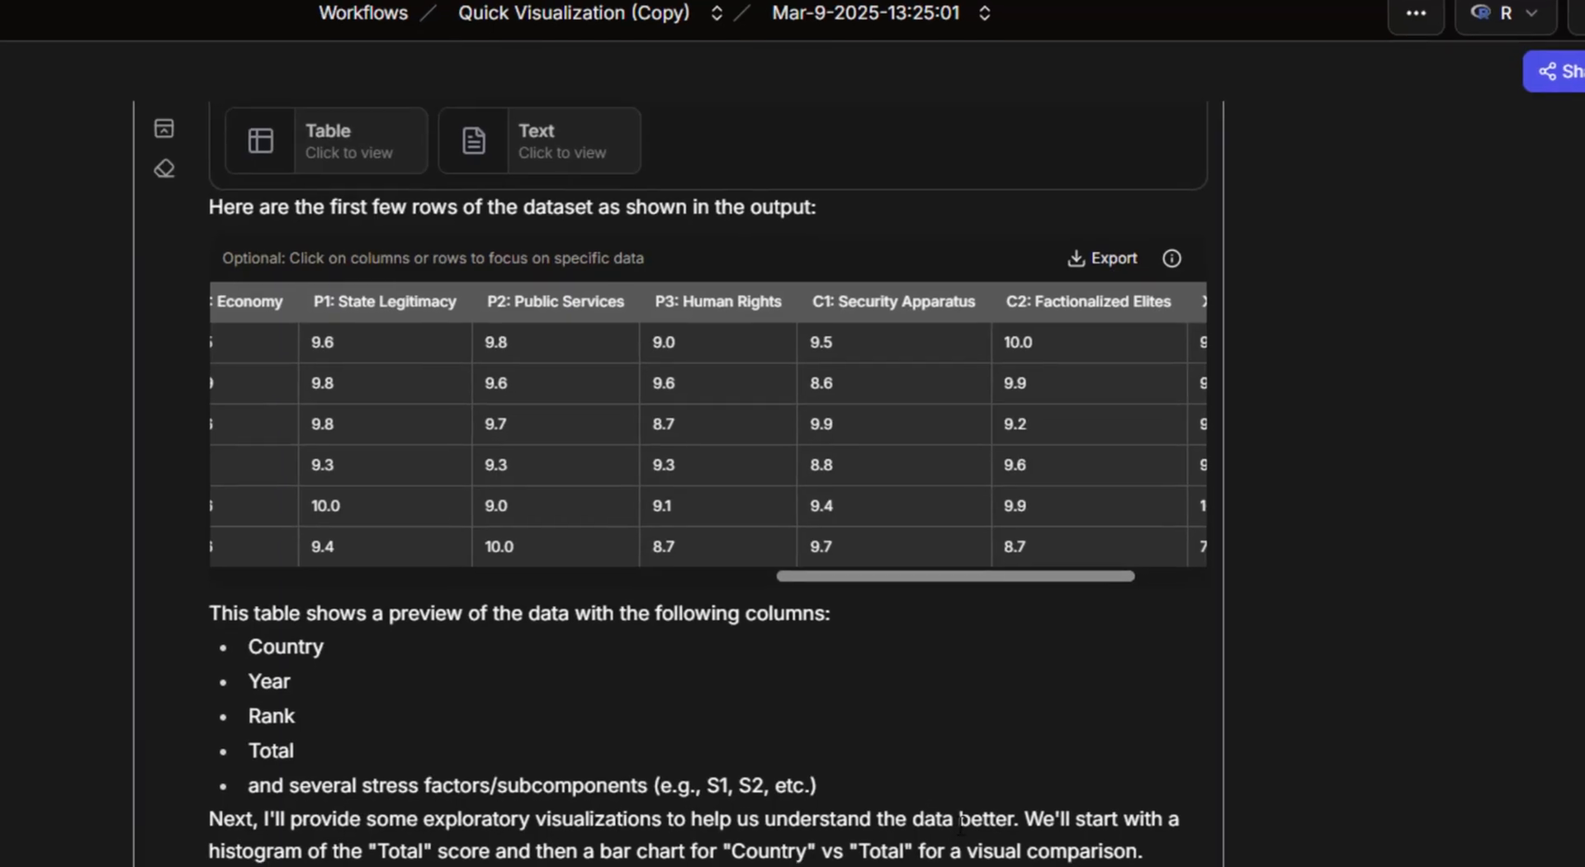
# - Add a new prompt cell reading "ok proceed with this" below the results and run it
pyautogui.click(729, 821)
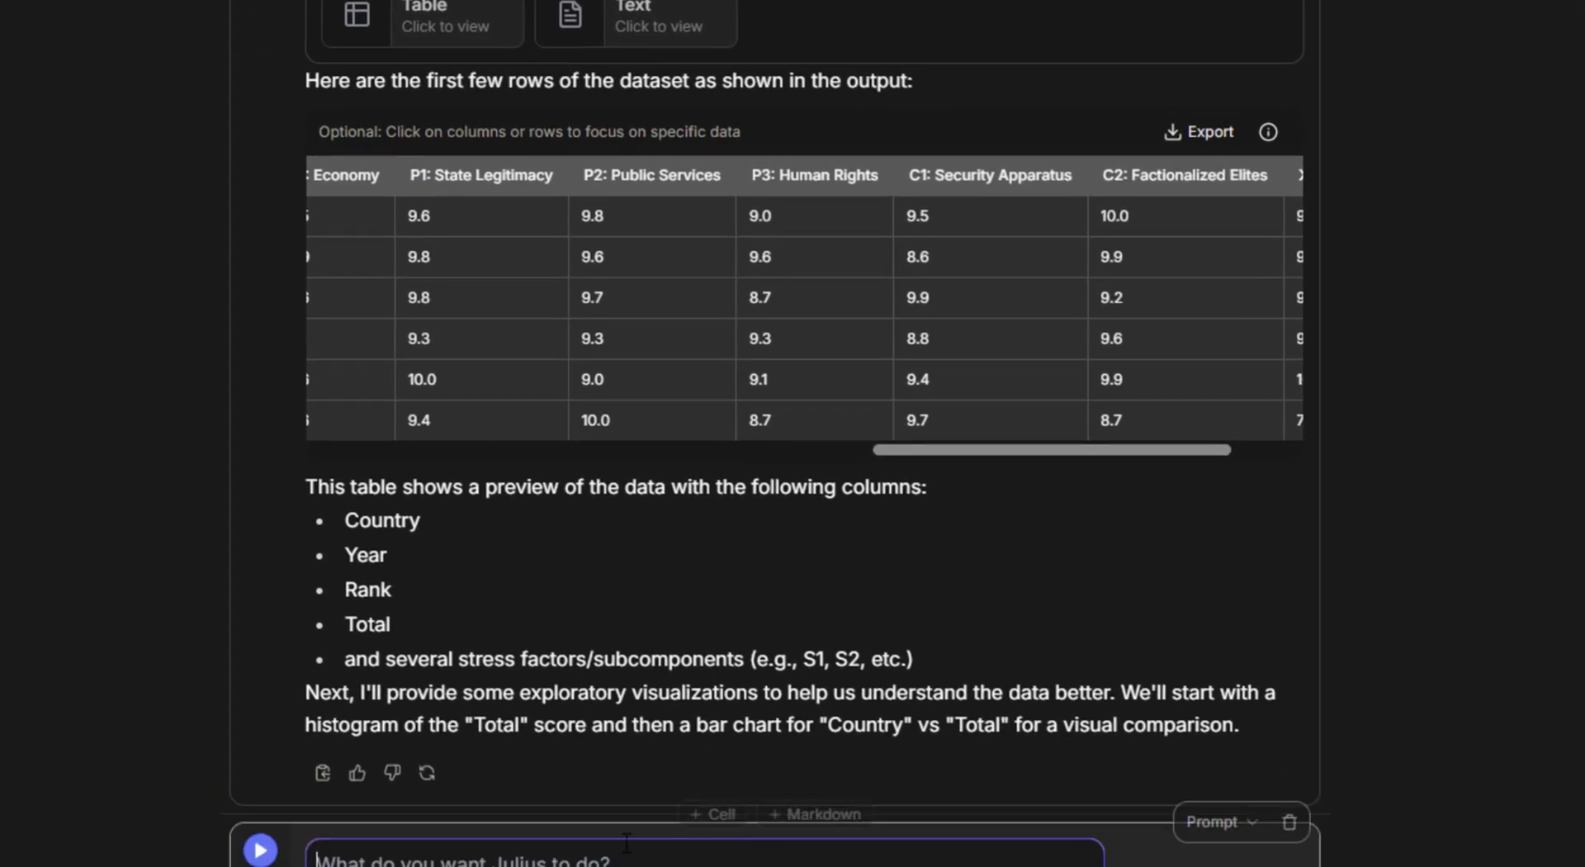
pyautogui.write('ok proceed with this')
pyautogui.click(261, 751)
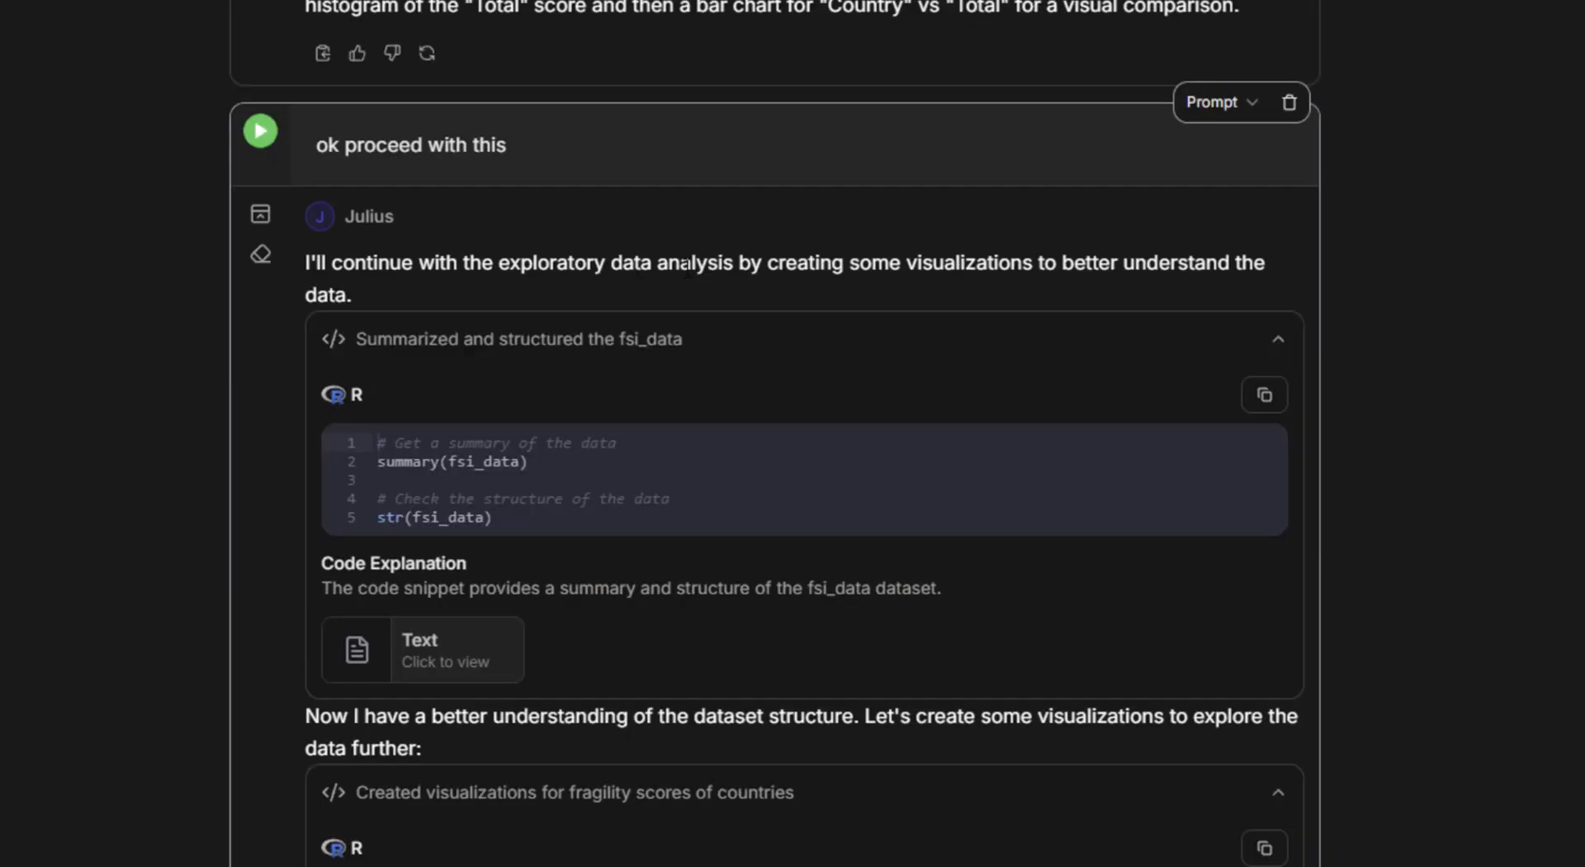
# - Examine the generated fragility score histogram, most fragile states chart, average indicator scores and correlation heatmap through the end of the results
pyautogui.scroll(-20, 847, 412)
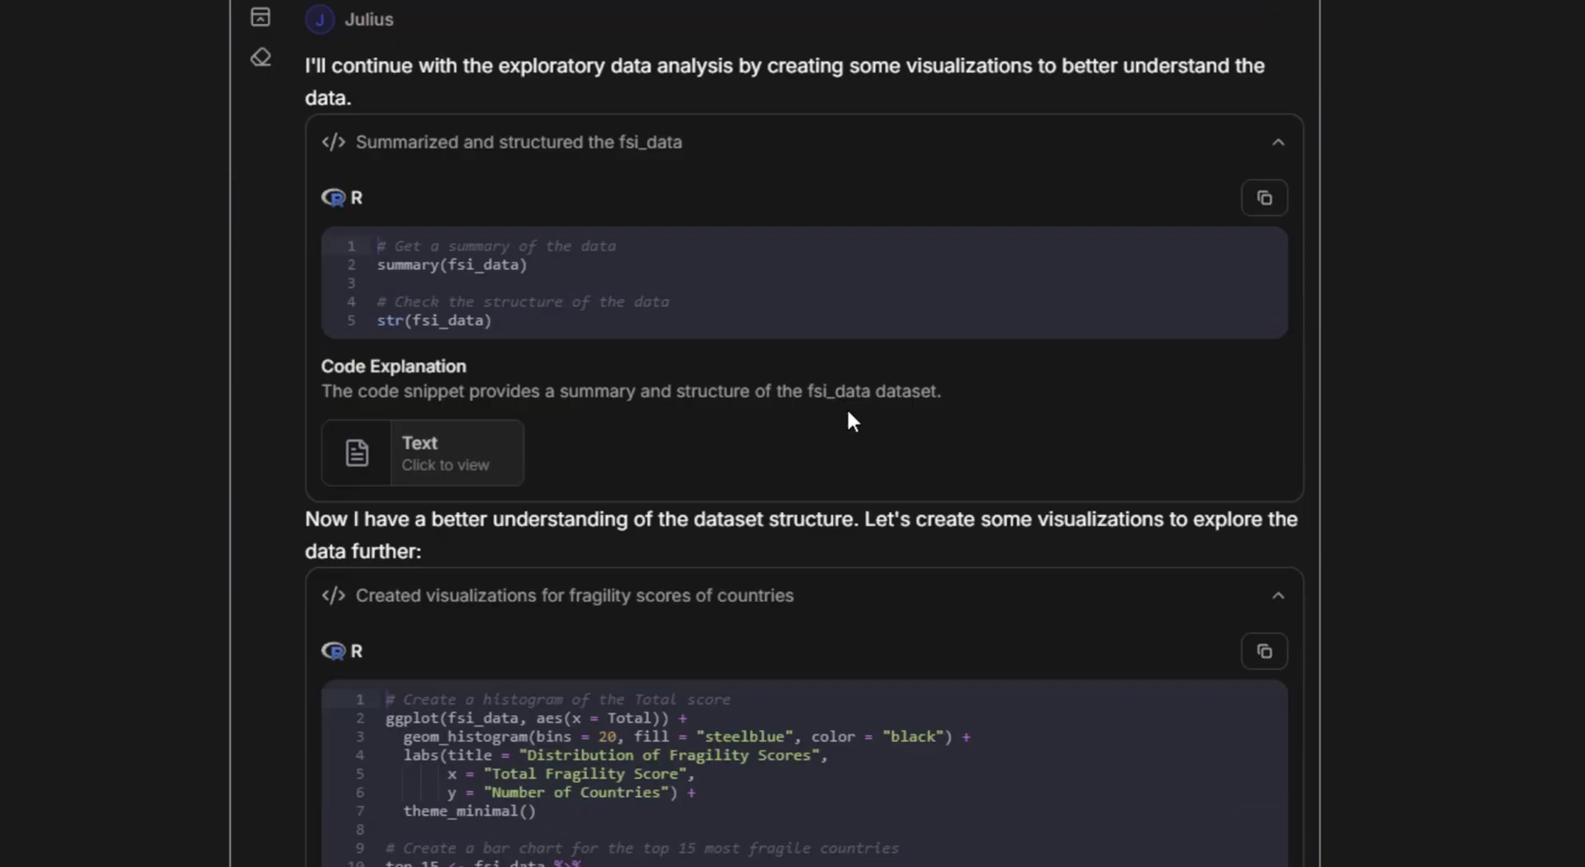
pyautogui.scroll(-20, 848, 410)
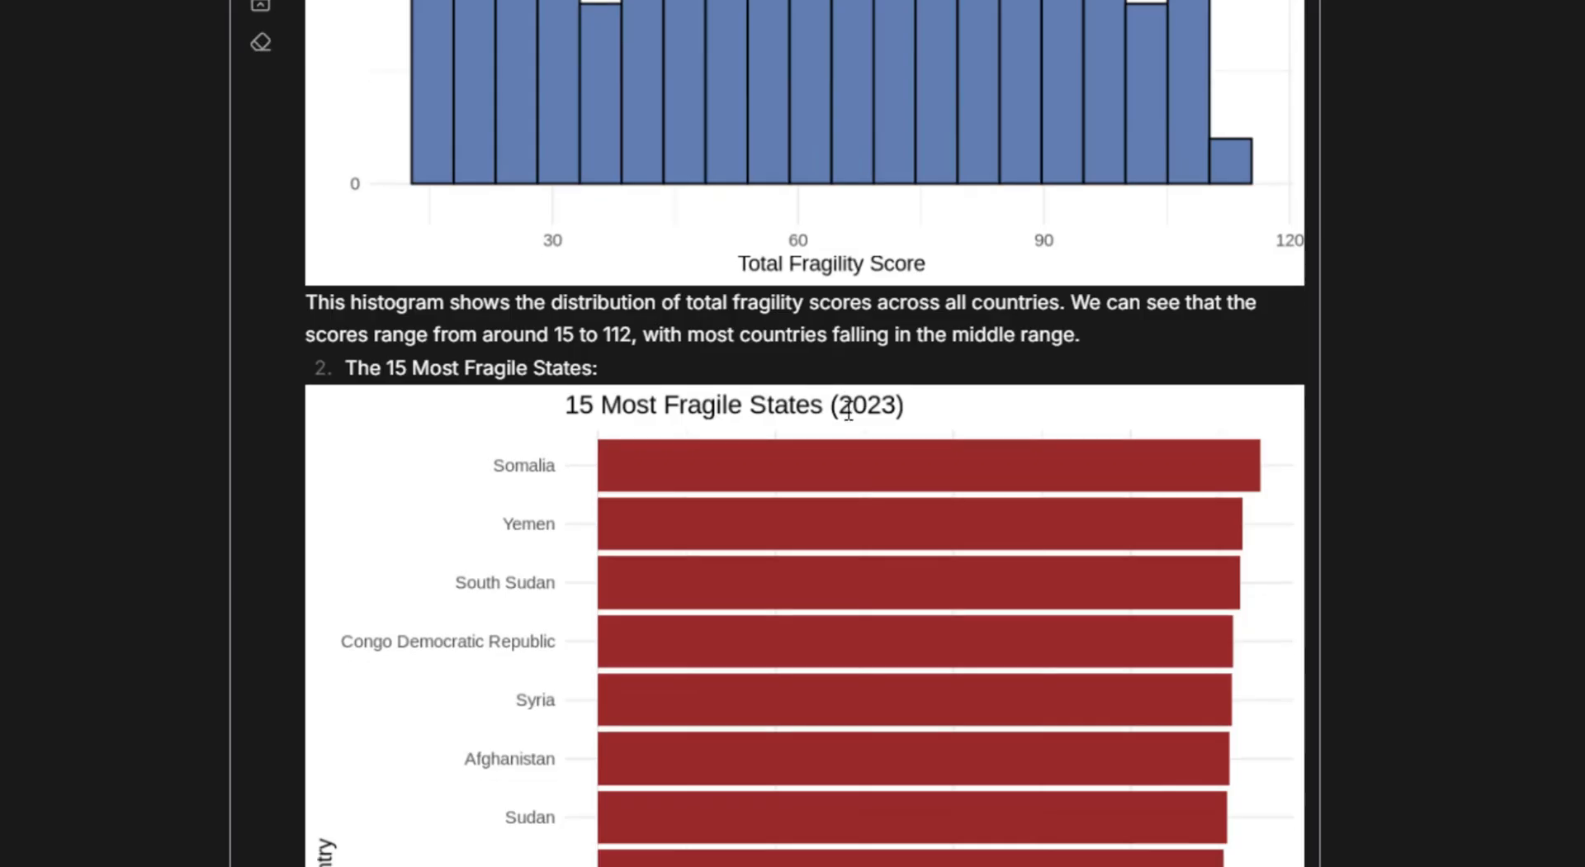
pyautogui.scroll(-20, 845, 409)
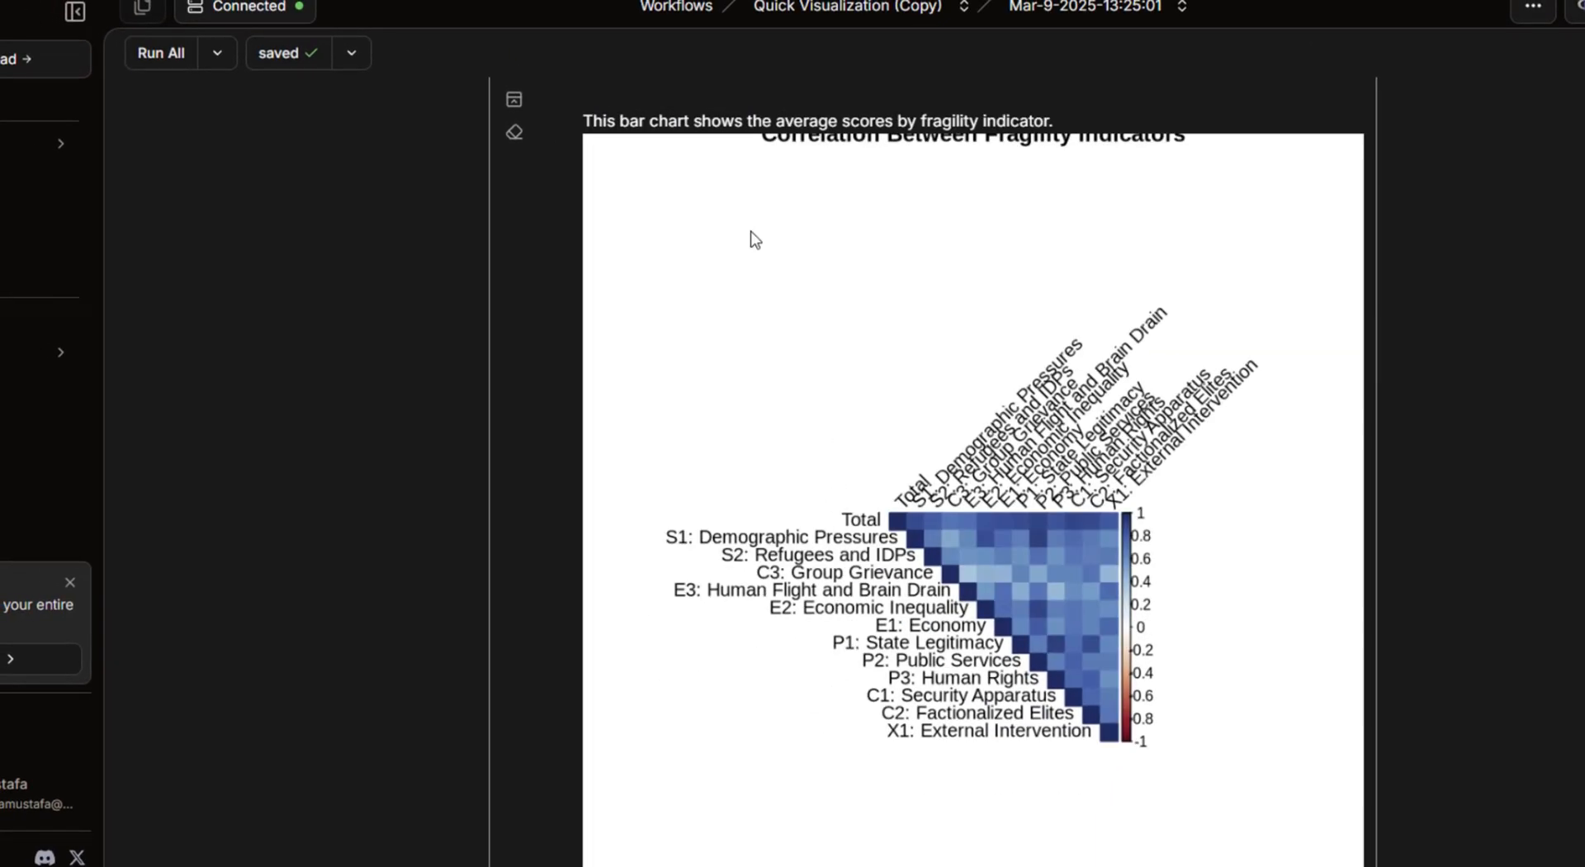
pyautogui.scroll(5, 665, 147)
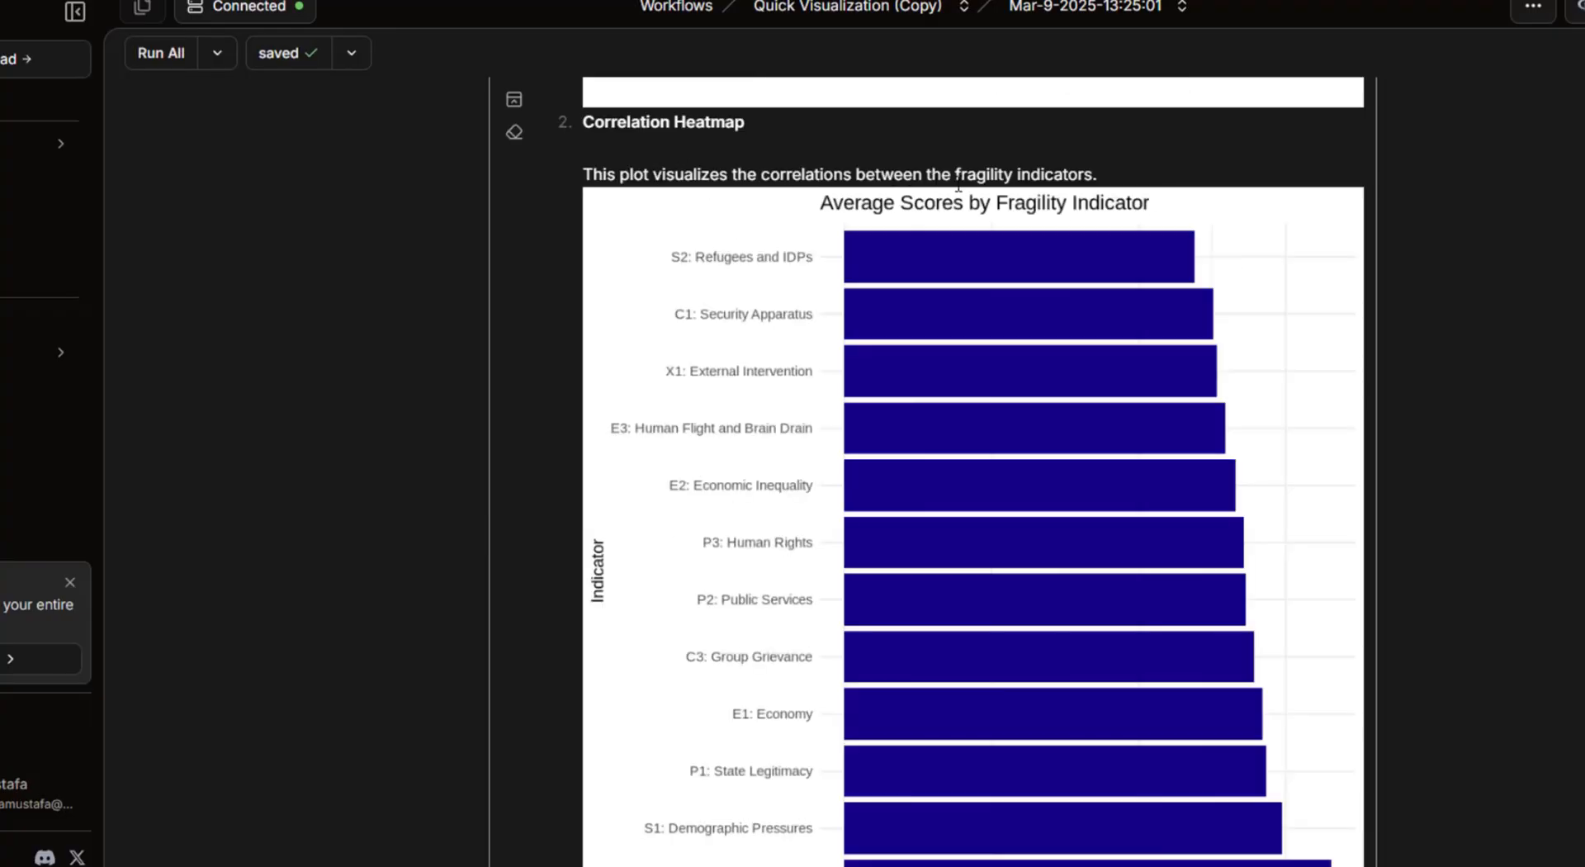
pyautogui.scroll(-10, 938, 194)
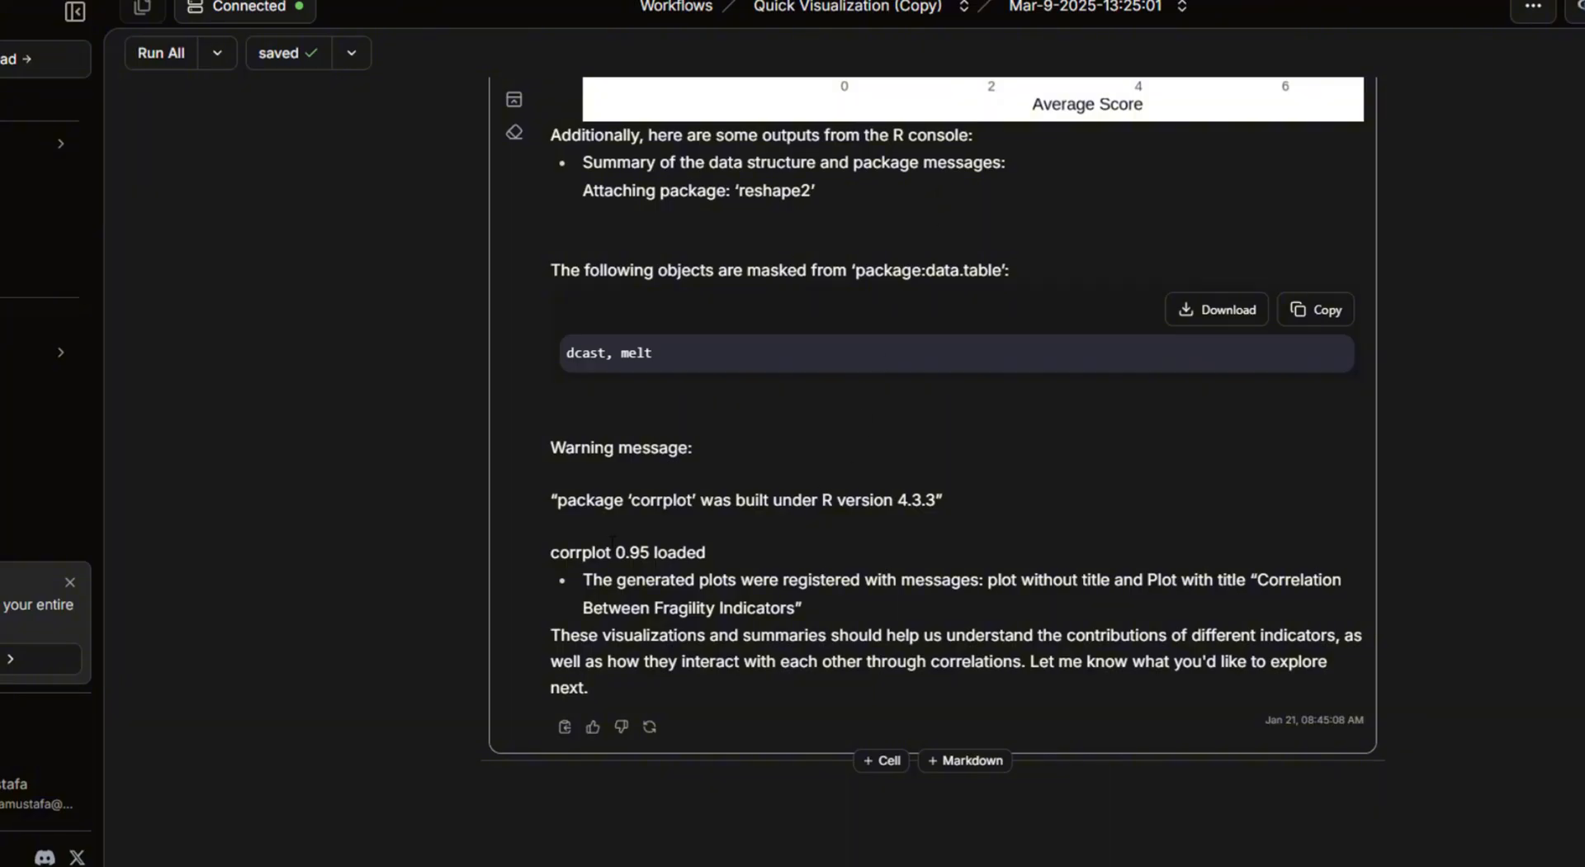
pyautogui.scroll(8, 643, 542)
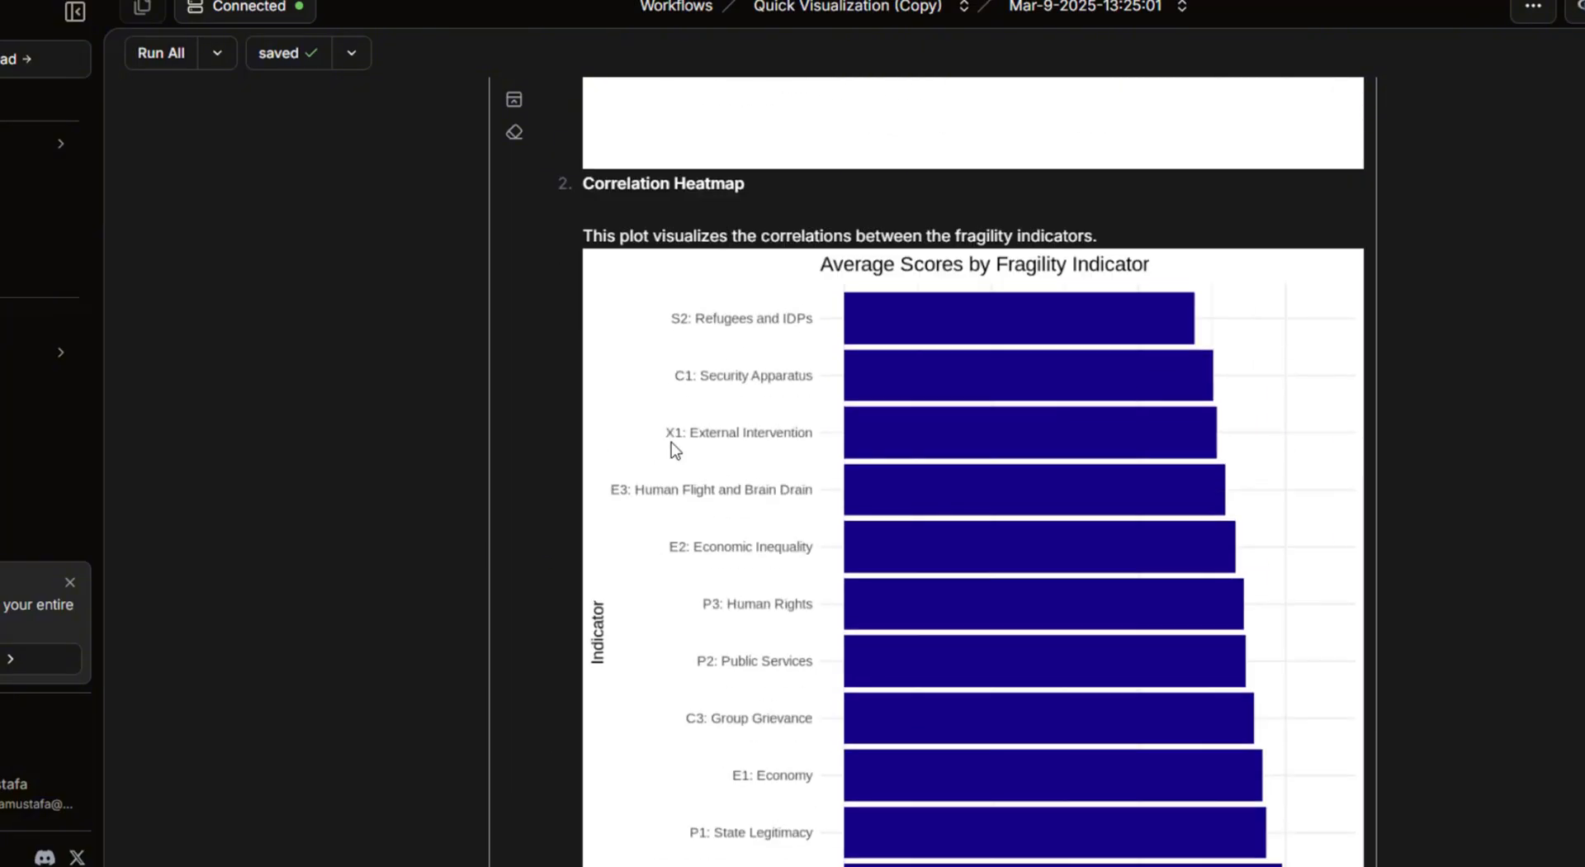
pyautogui.scroll(-10, 892, 774)
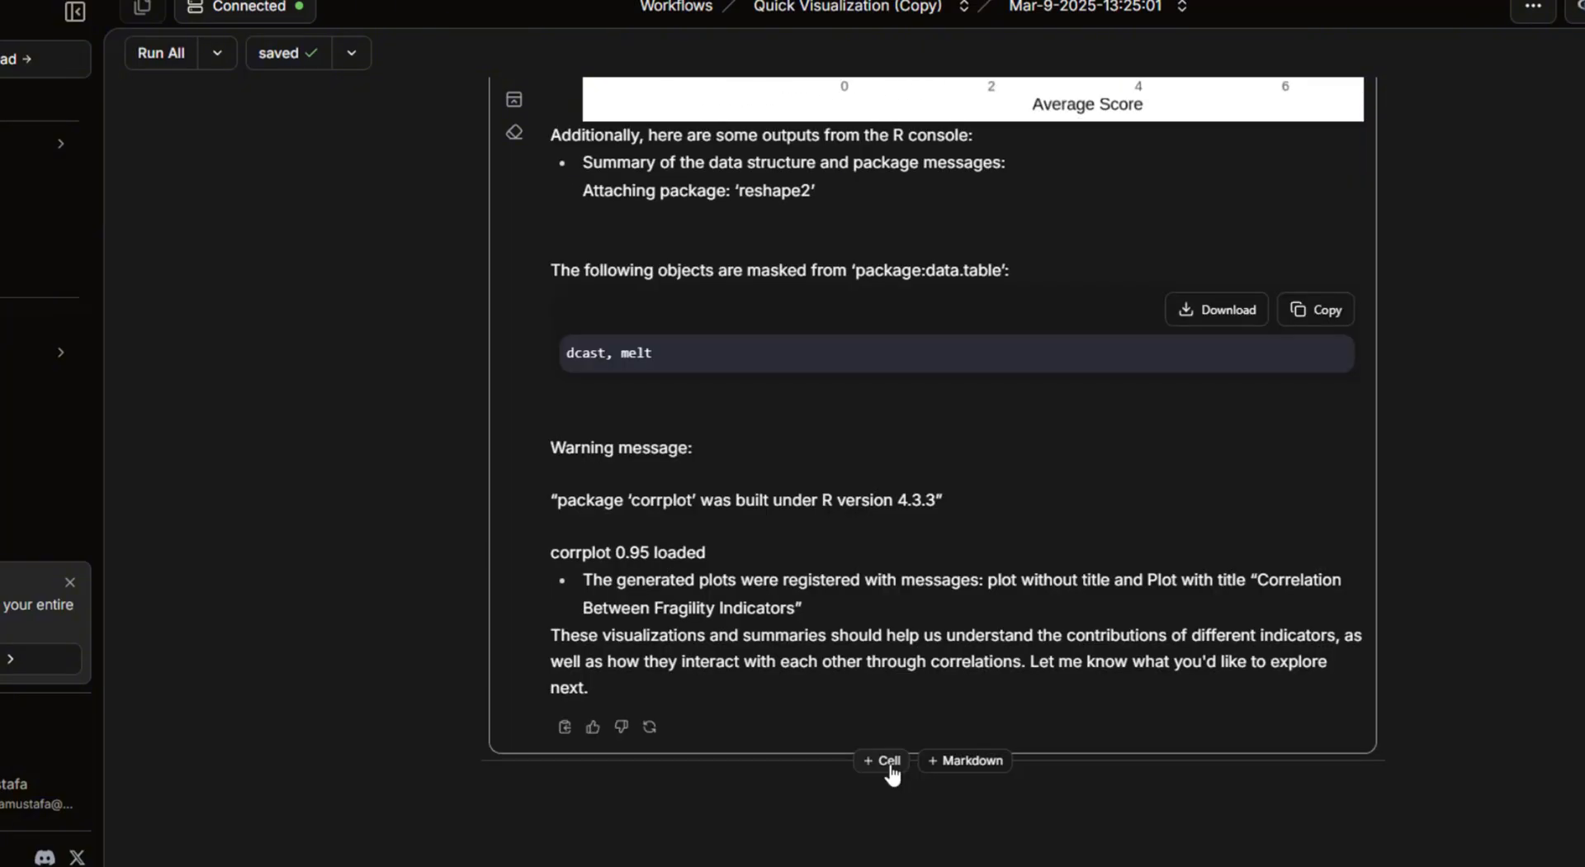
pyautogui.click(890, 764)
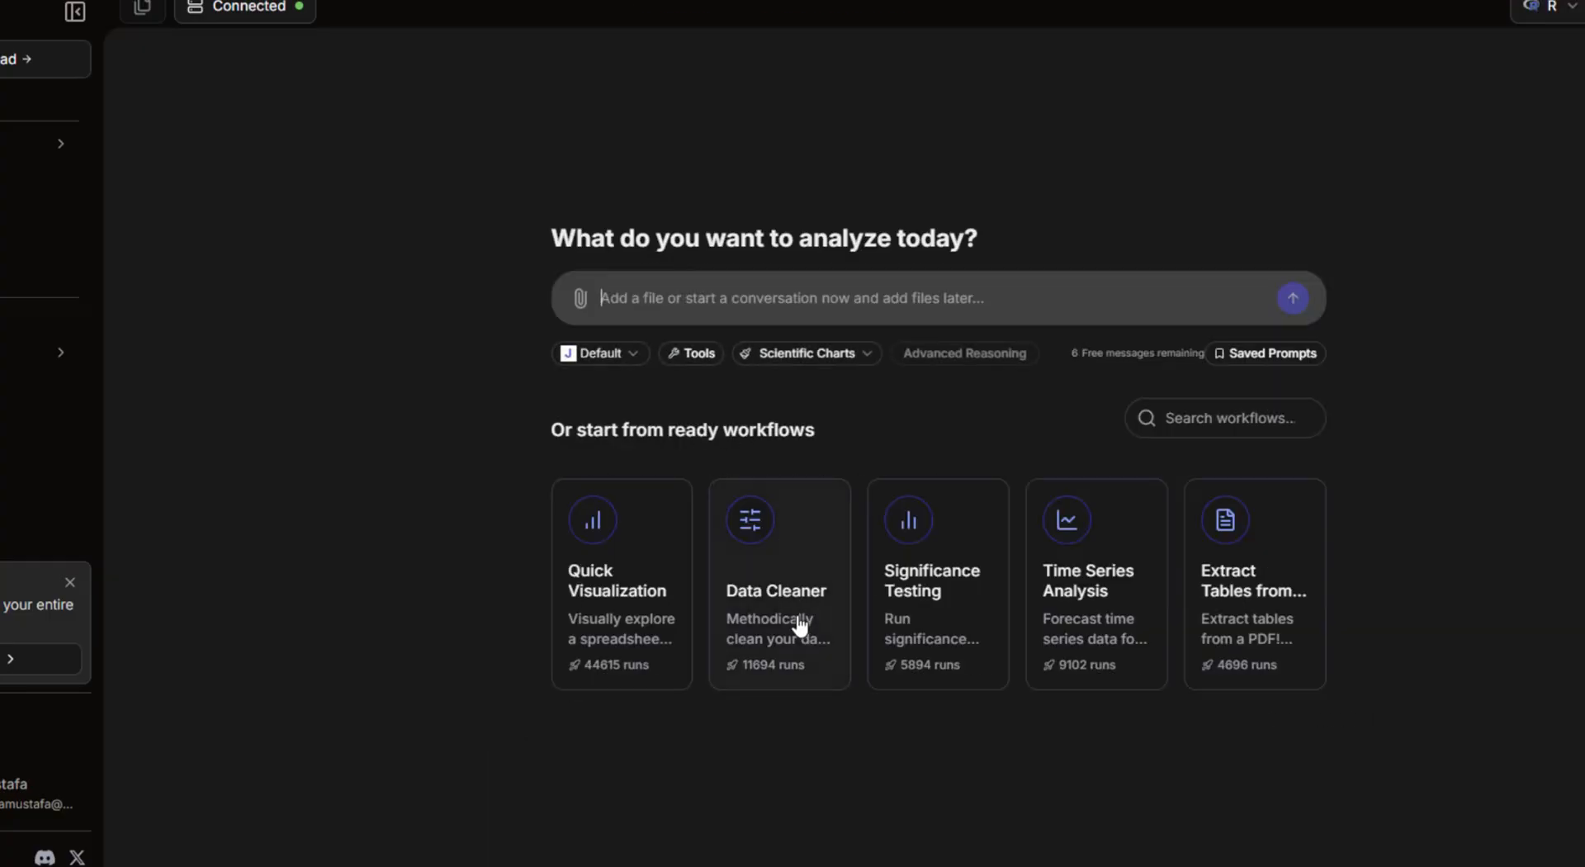
# - Start the Data Cleaner workflow and upload FSI-2023-DOWNLOAD.xlsx as its file
pyautogui.click(797, 618)
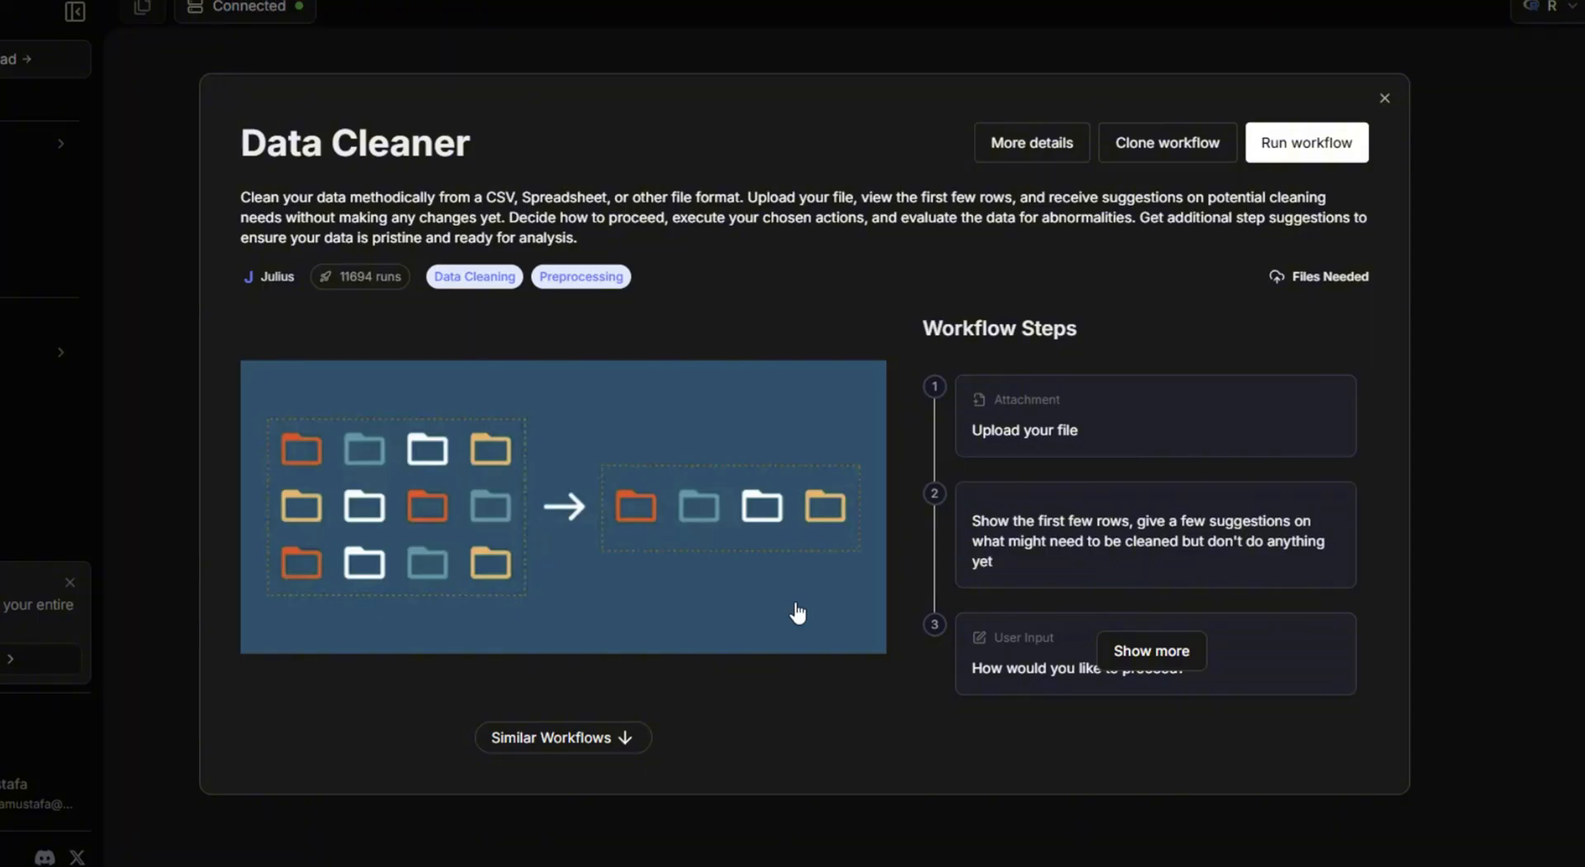
pyautogui.click(1311, 151)
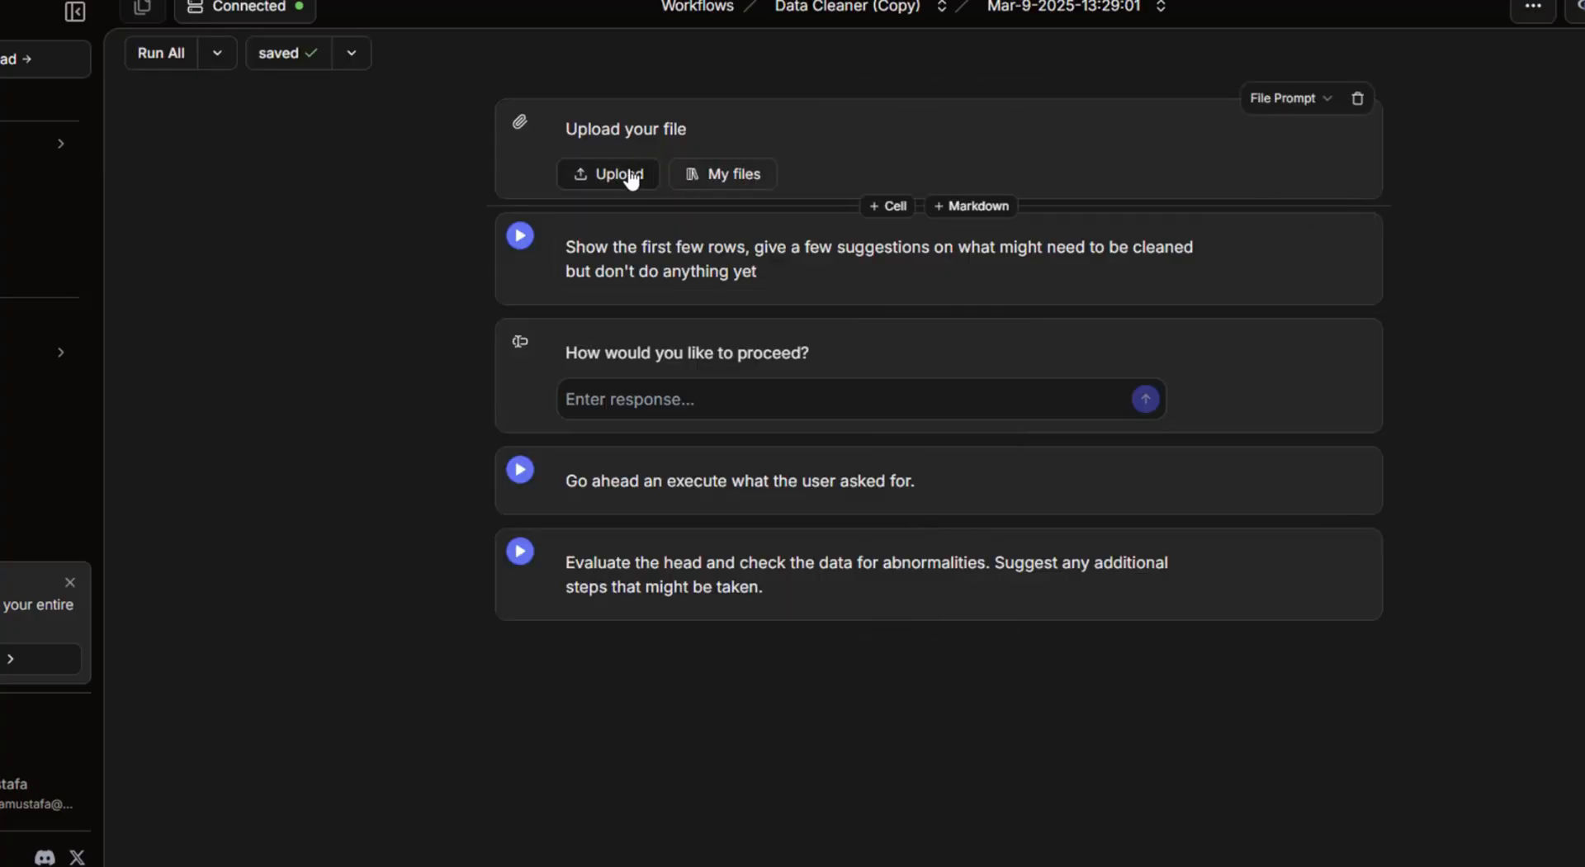
pyautogui.click(628, 175)
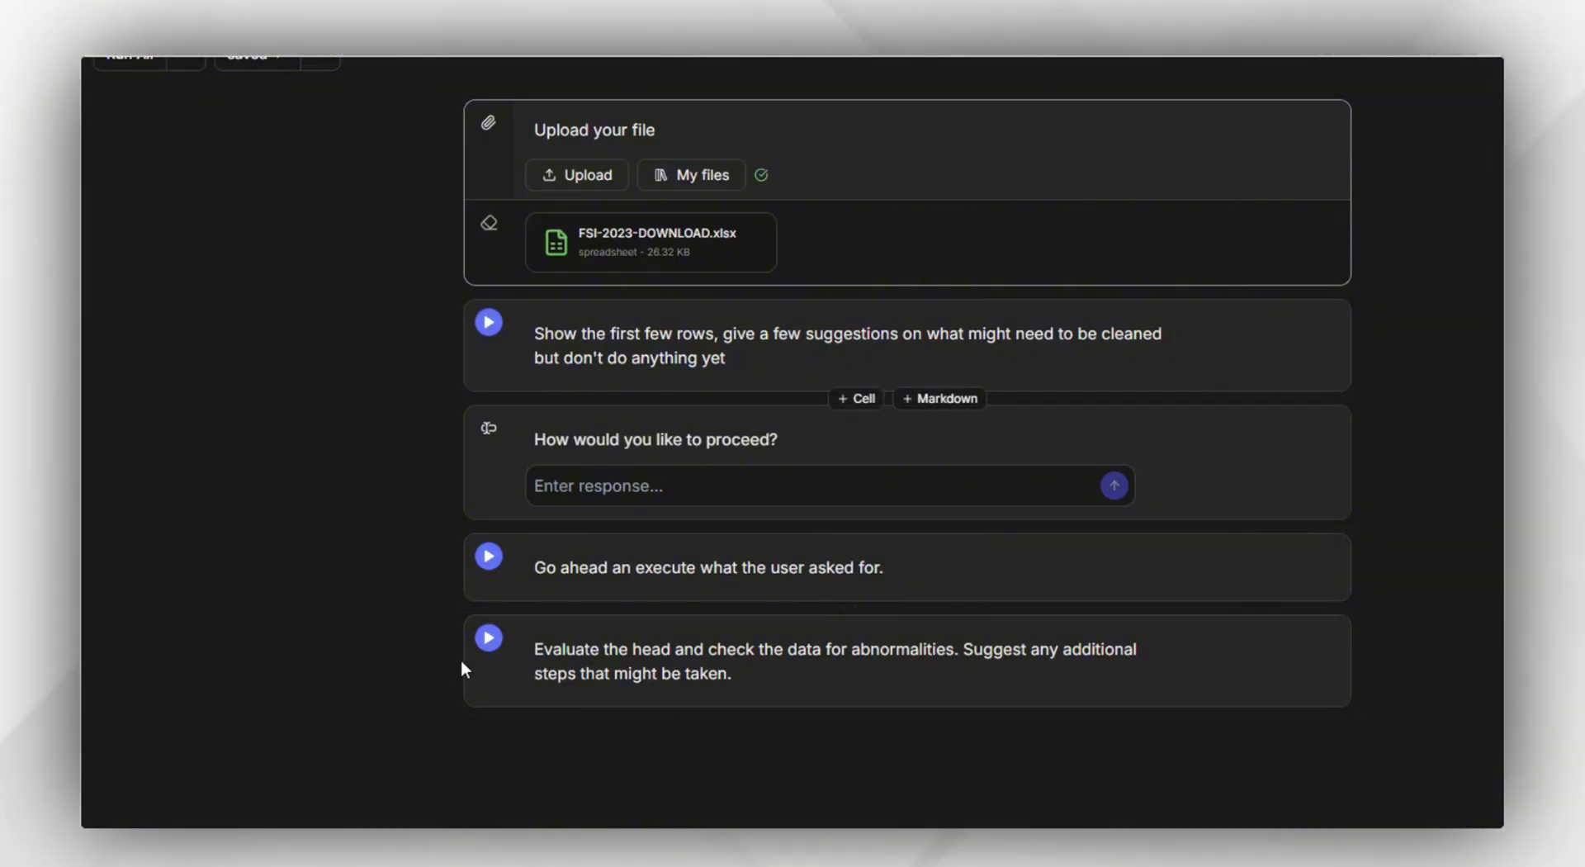
# - Run the prompt that evaluates the head and checks the data for abnormalities, and read its observations and suggested additional steps
pyautogui.click(488, 639)
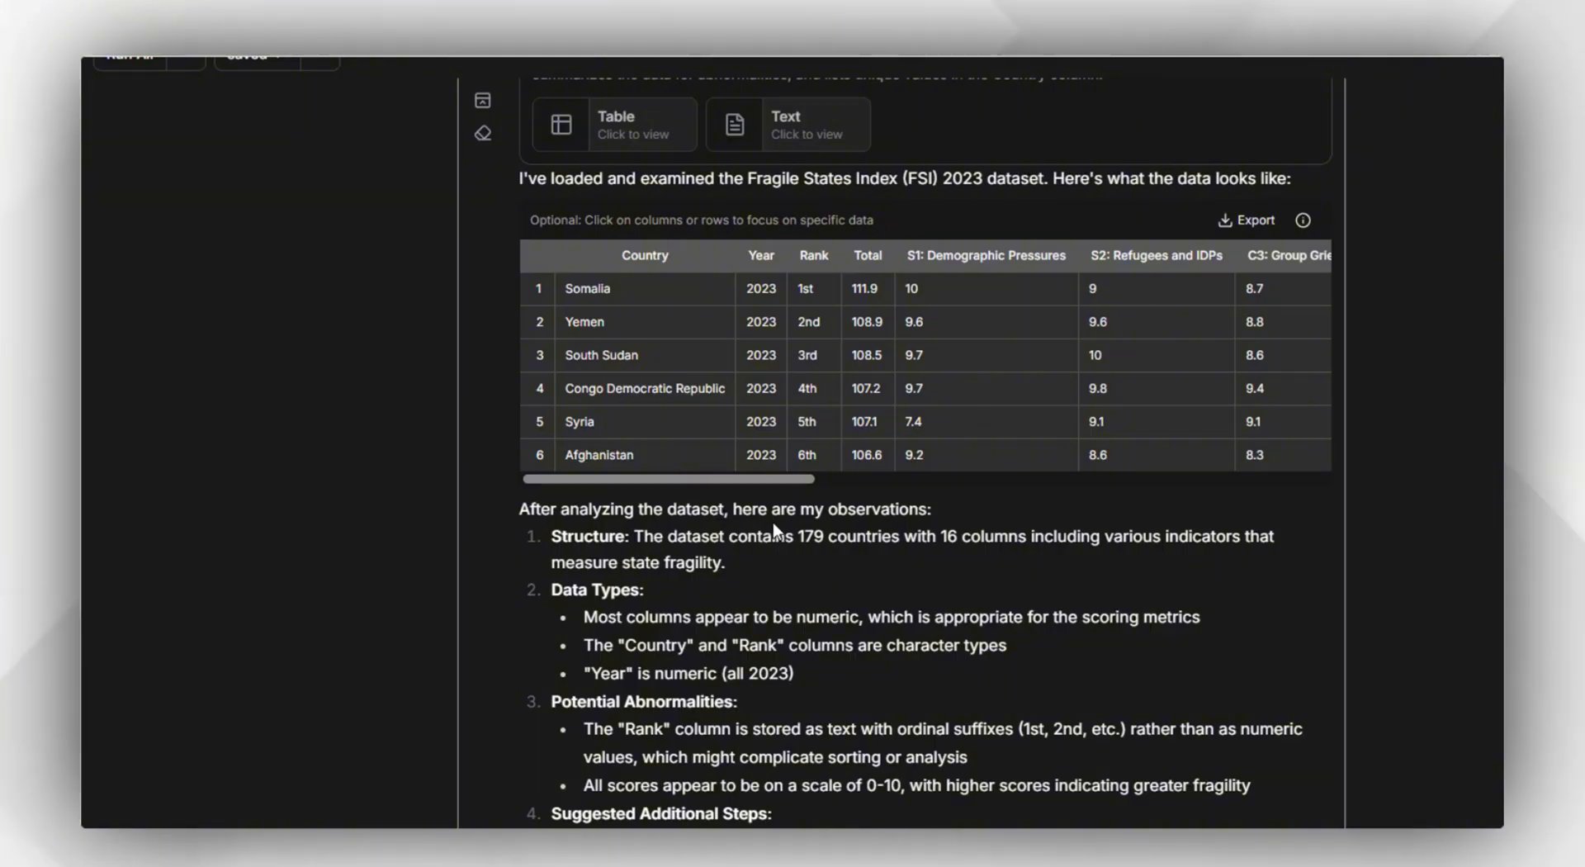
pyautogui.scroll(-3, 673, 562)
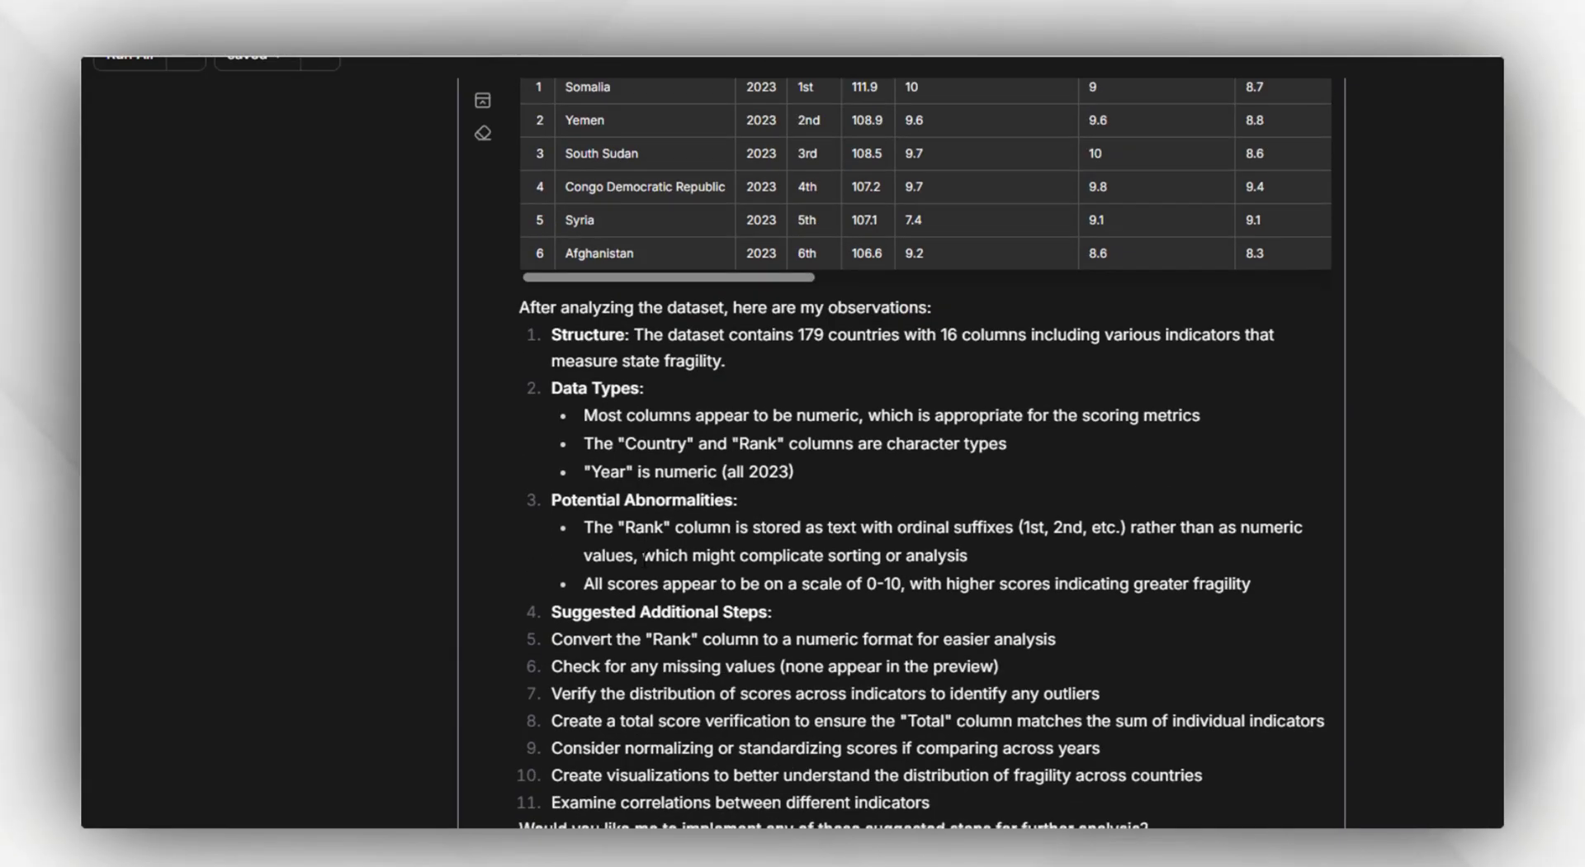
pyautogui.scroll(-2, 545, 443)
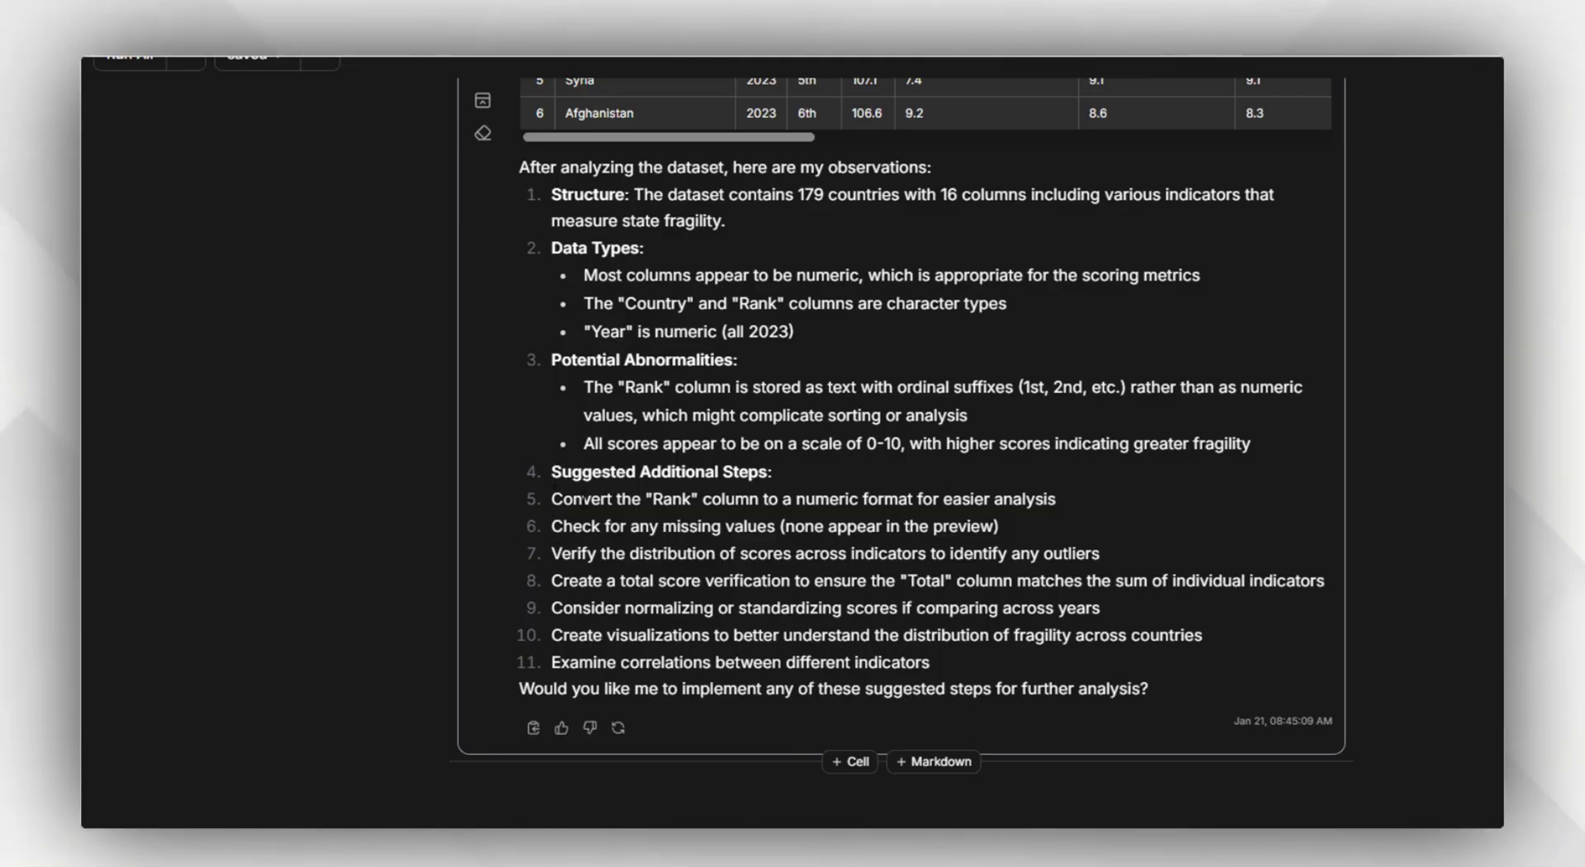
# - Copy the suggestion "Convert the "Rank" column to a numeric format for easier analysis" into a new prompt cell and run it
pyautogui.moveTo(551, 499); pyautogui.dragTo(1091, 497)
pyautogui.hotkey('ctrl', 'c')
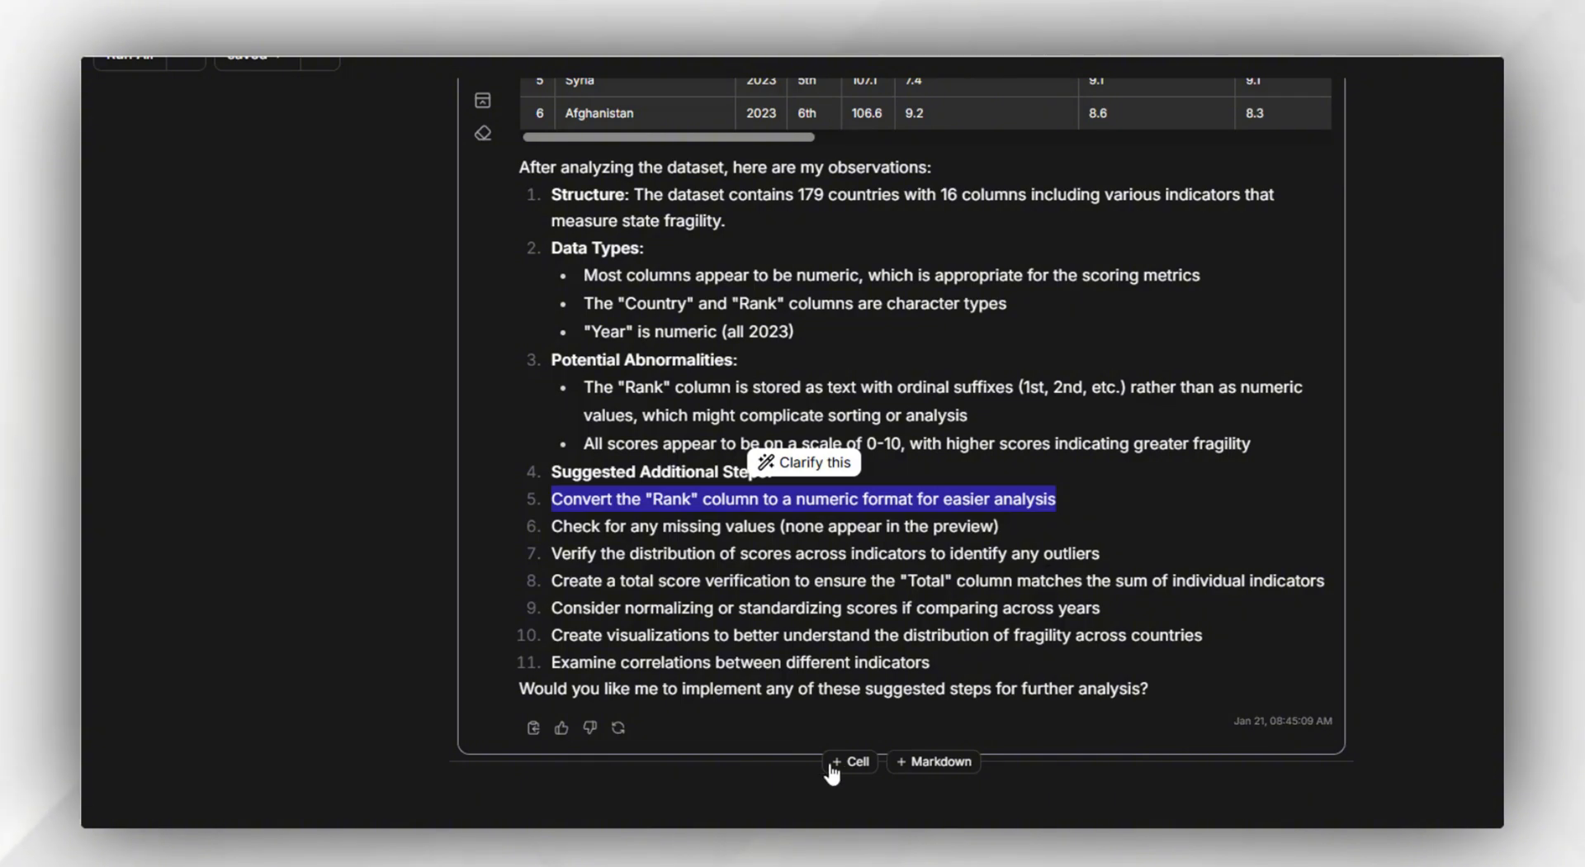
pyautogui.click(842, 764)
pyautogui.hotkey('ctrl', 'v')
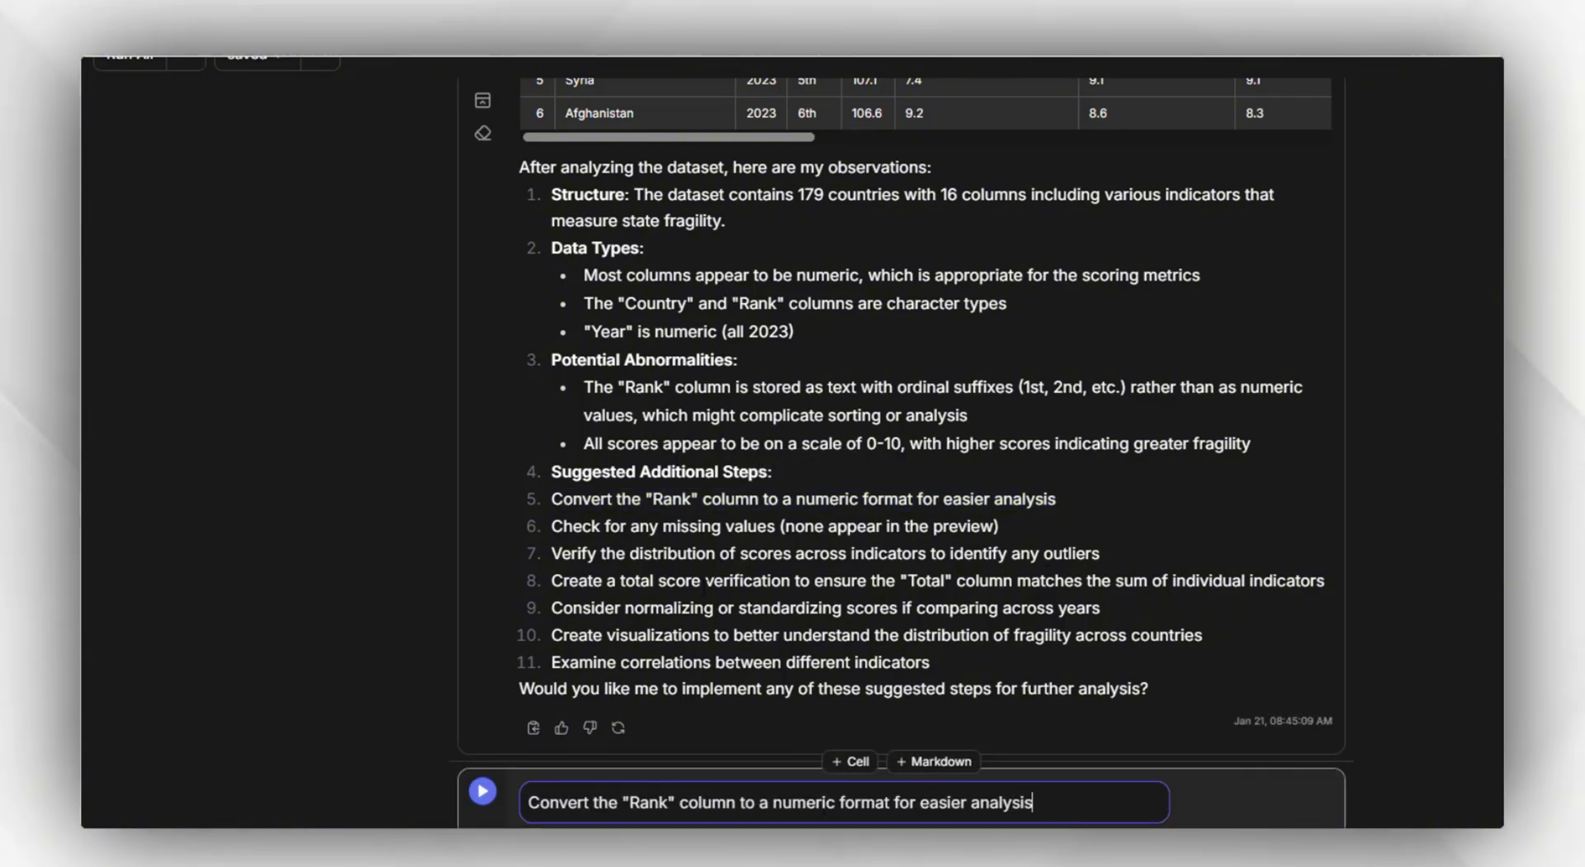
pyautogui.click(487, 801)
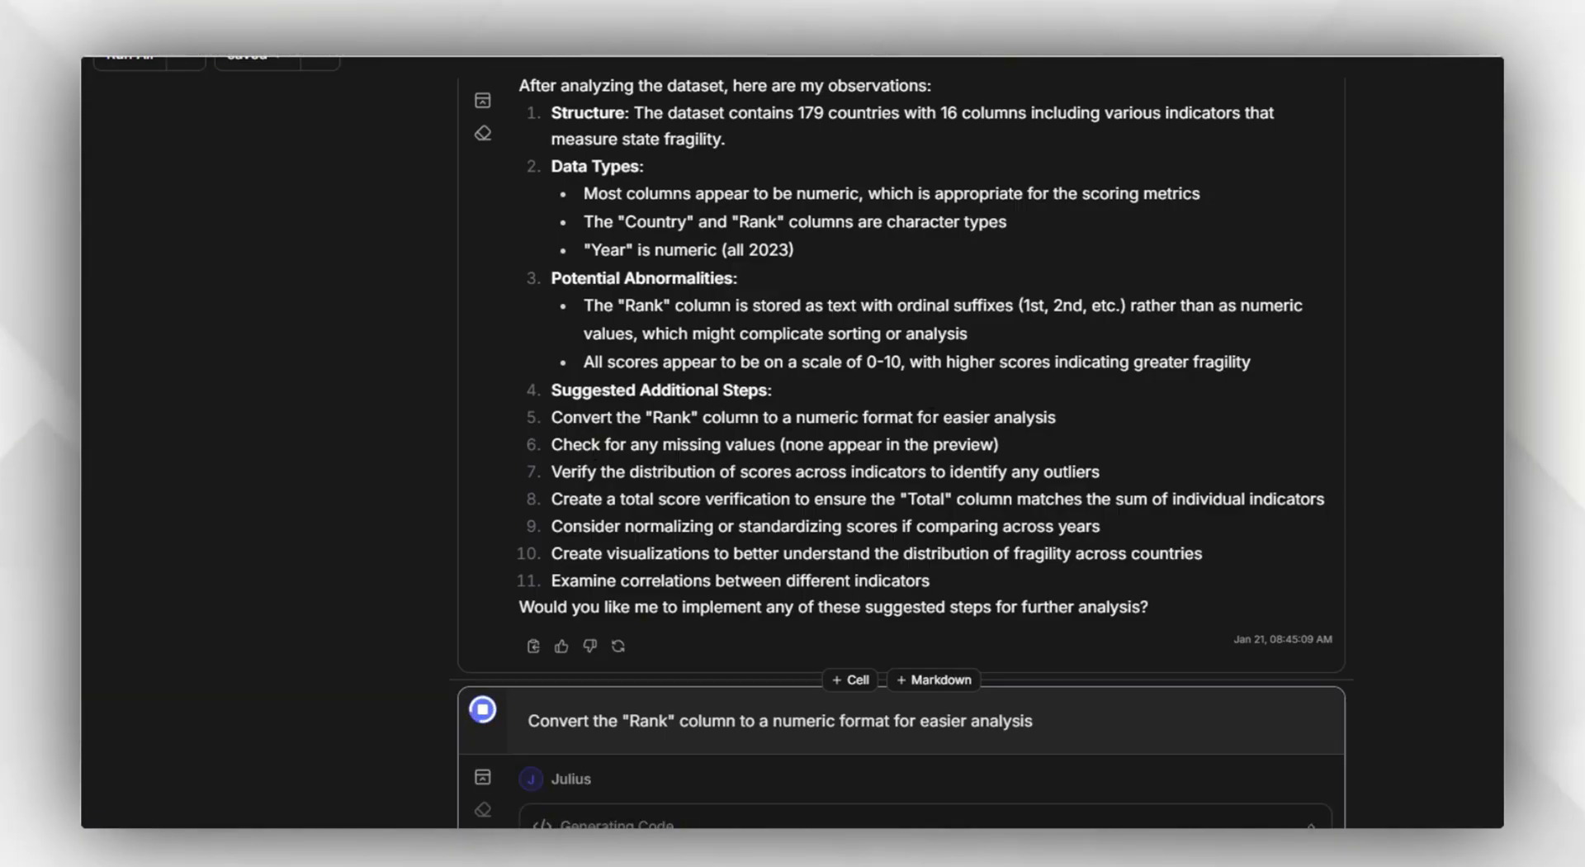
# - Review the Rank conversion code, the updated table and its explanation, and compare them with the earlier cleaning suggestions
pyautogui.scroll(-5, 898, 554)
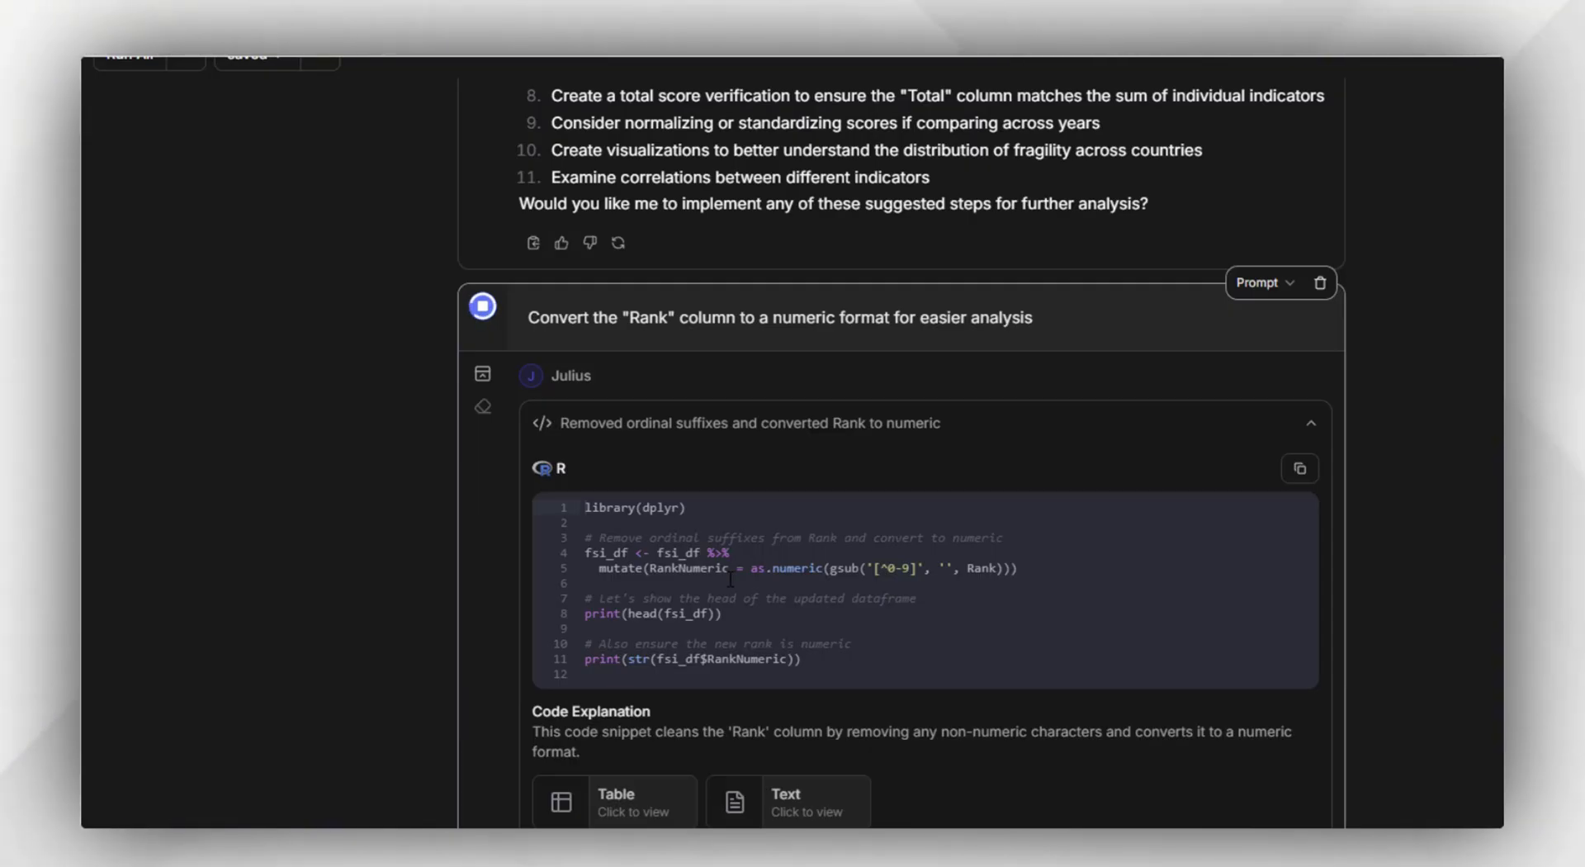
pyautogui.scroll(-7, 729, 578)
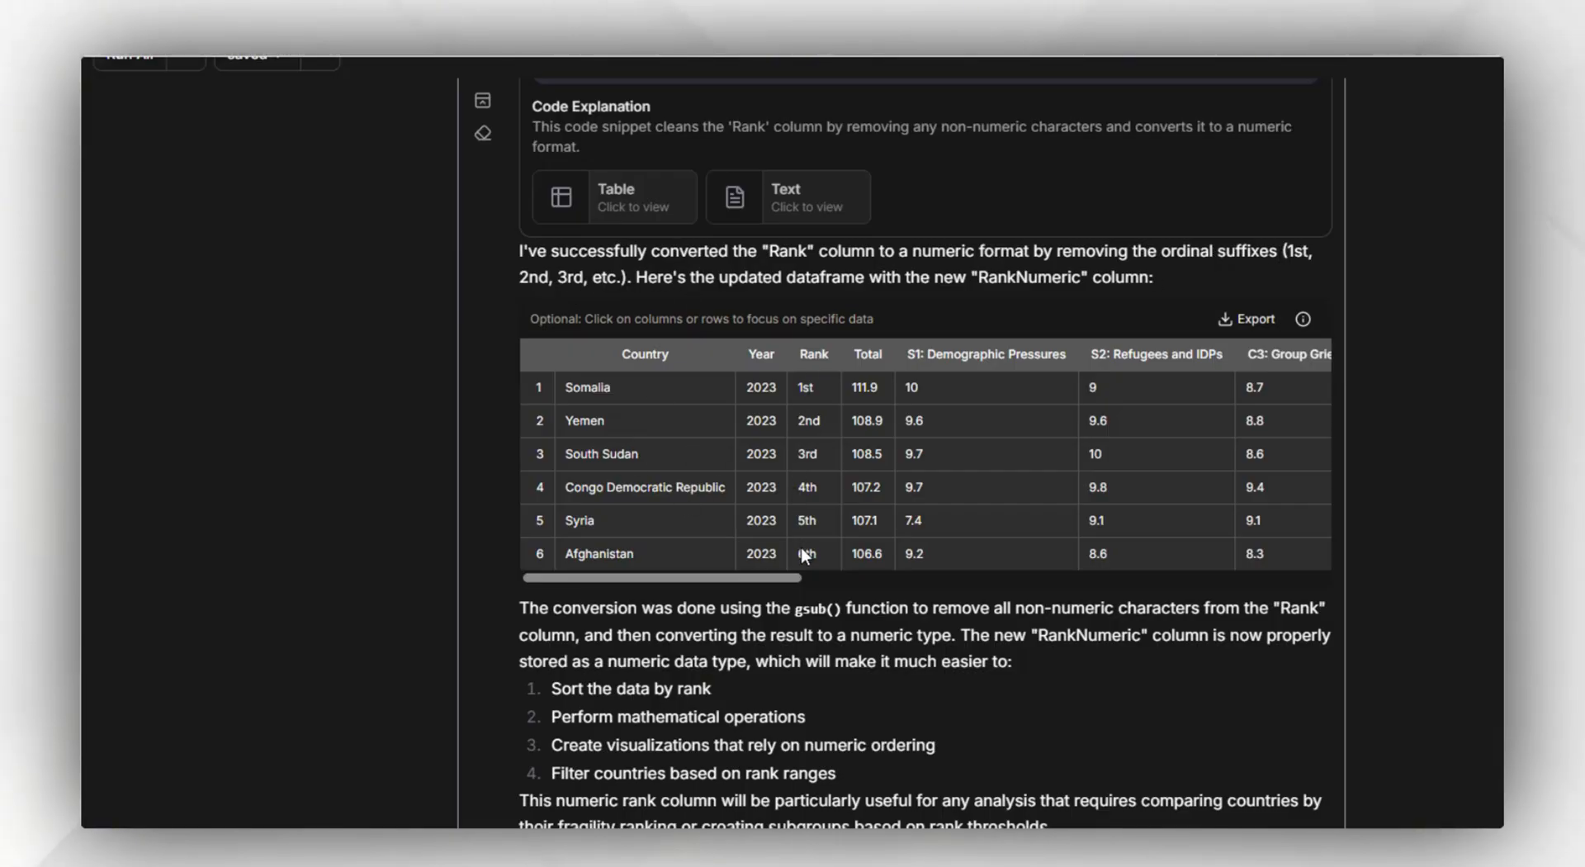
pyautogui.scroll(-3, 814, 745)
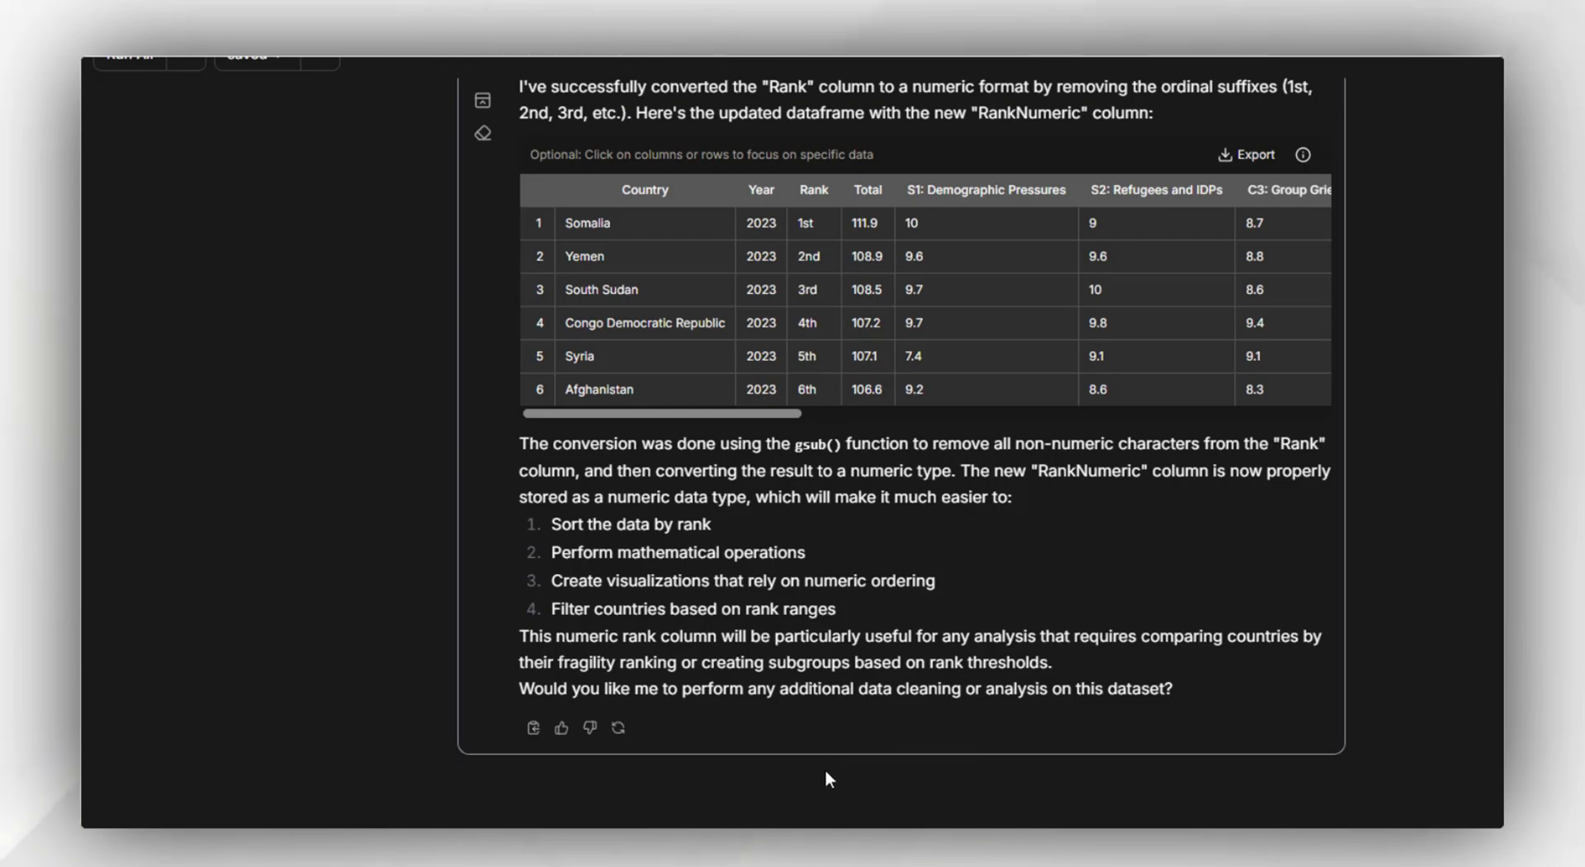
pyautogui.scroll(10, 767, 581)
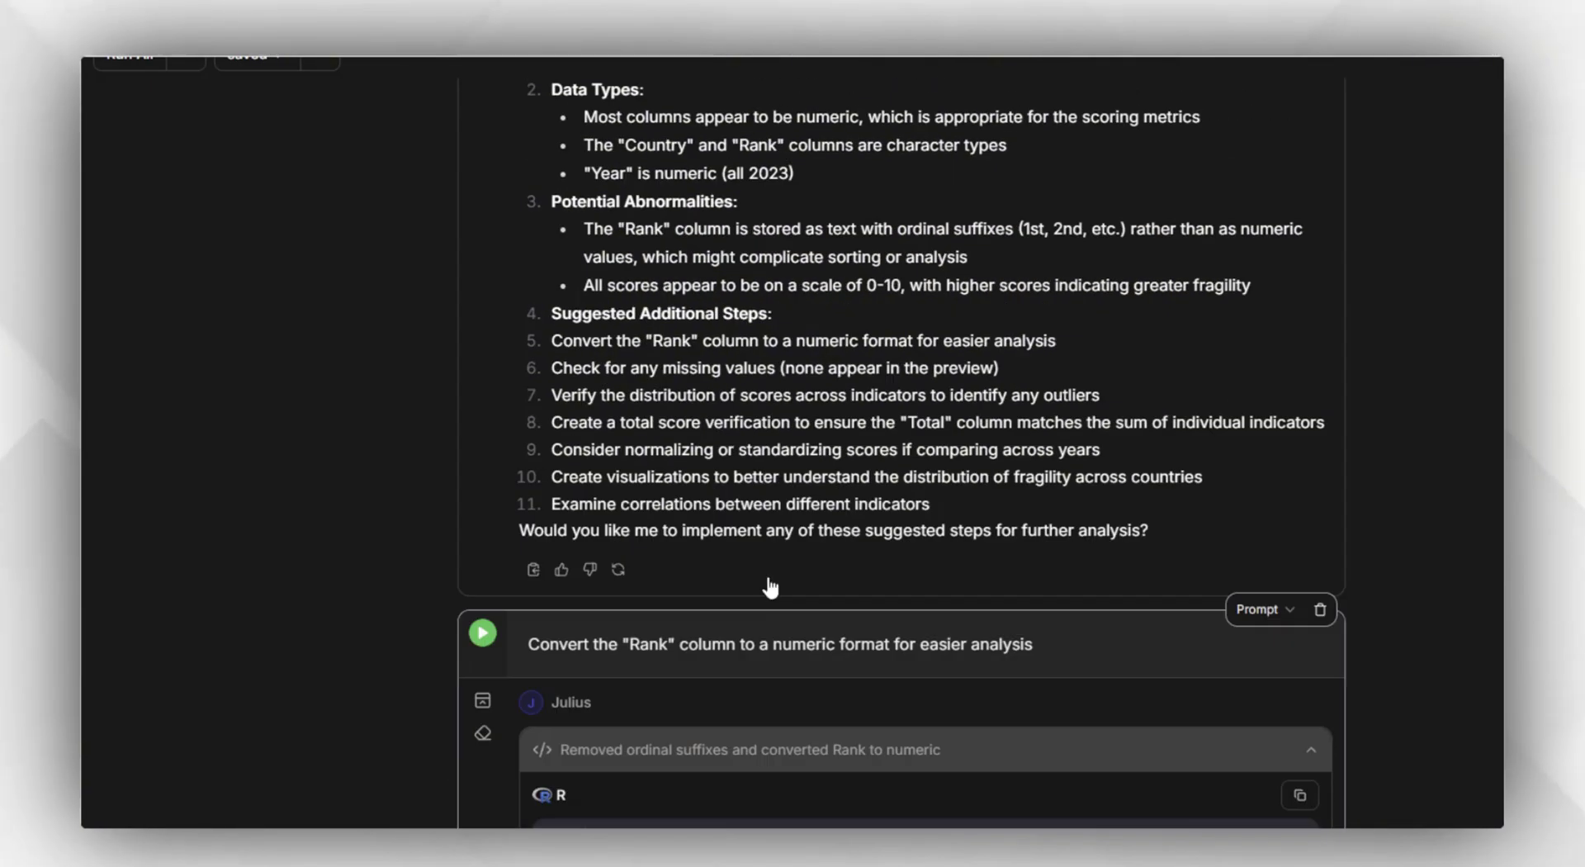
pyautogui.scroll(3, 770, 588)
pyautogui.scroll(-3, 760, 566)
pyautogui.scroll(-3, 596, 520)
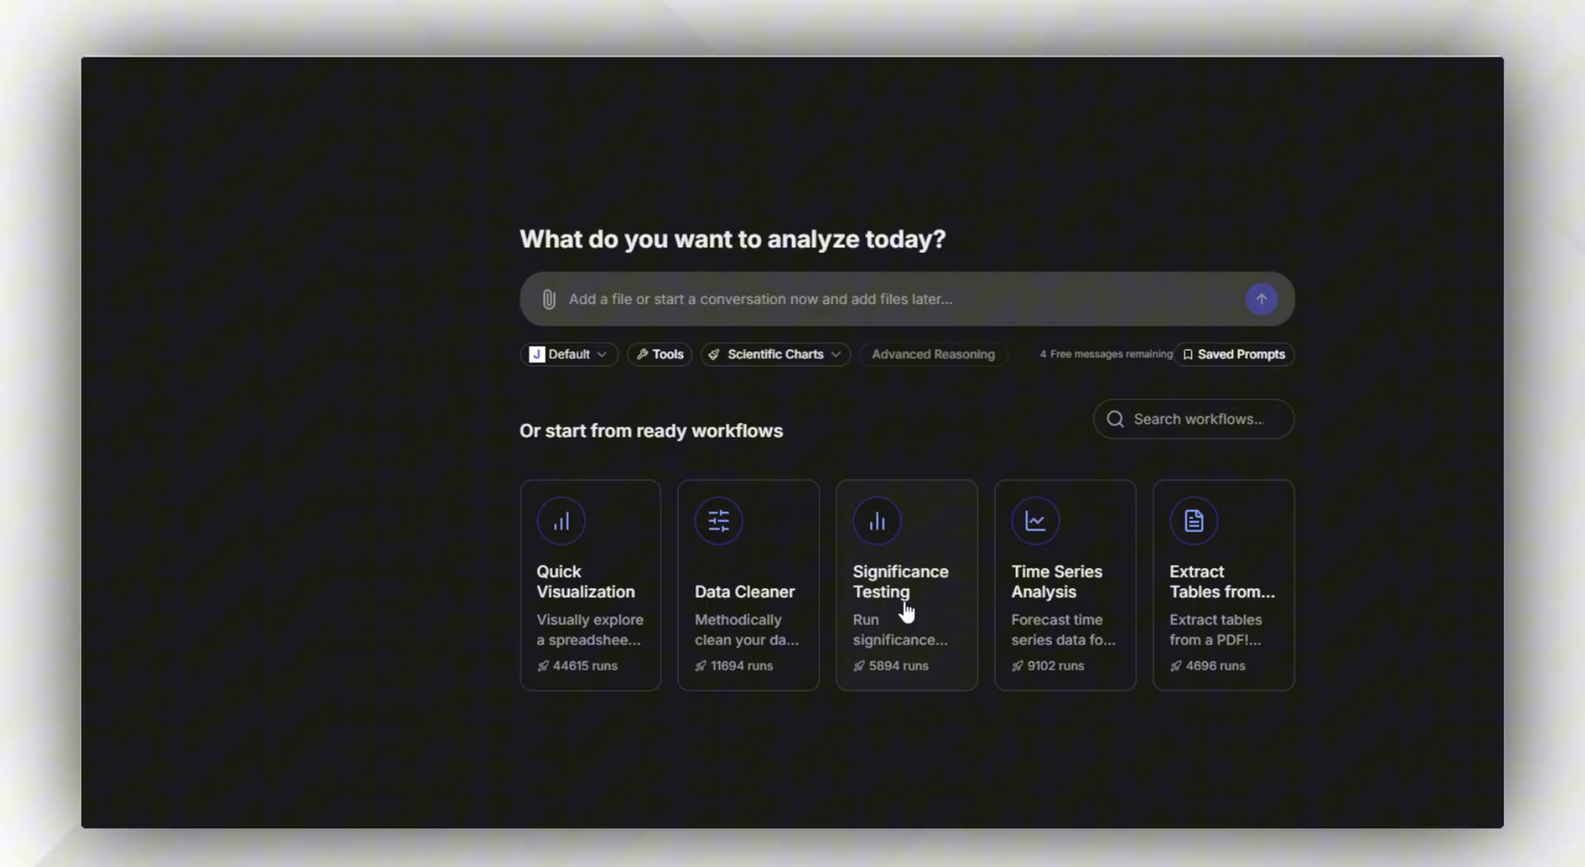
# - Start the Significance Testing workflow and upload FSI-2023-DOWNLOAD.xlsx as its file
pyautogui.click(905, 610)
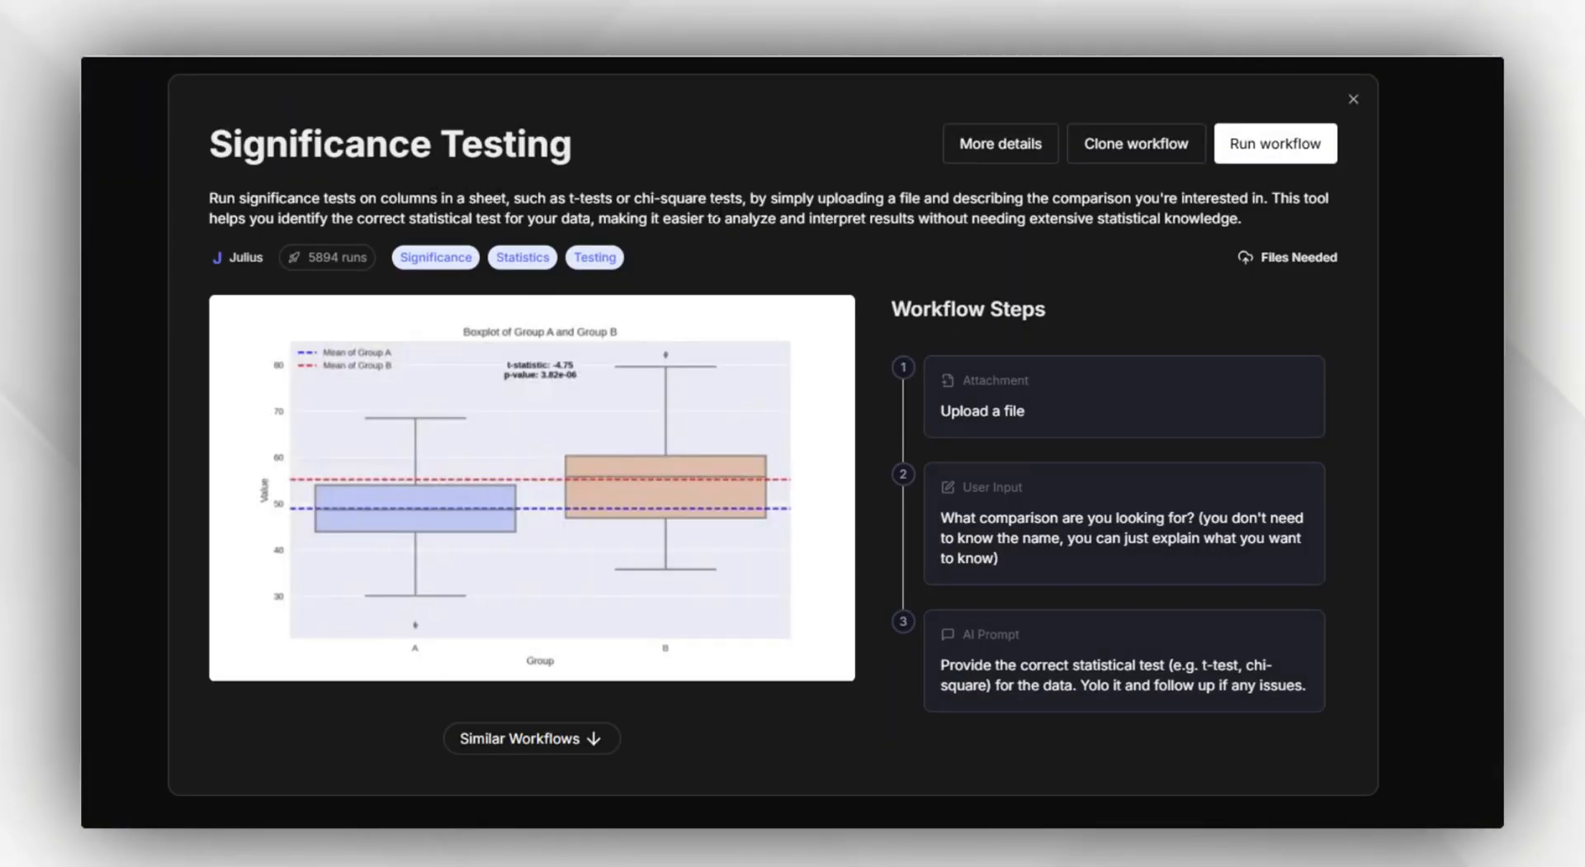
pyautogui.click(1259, 158)
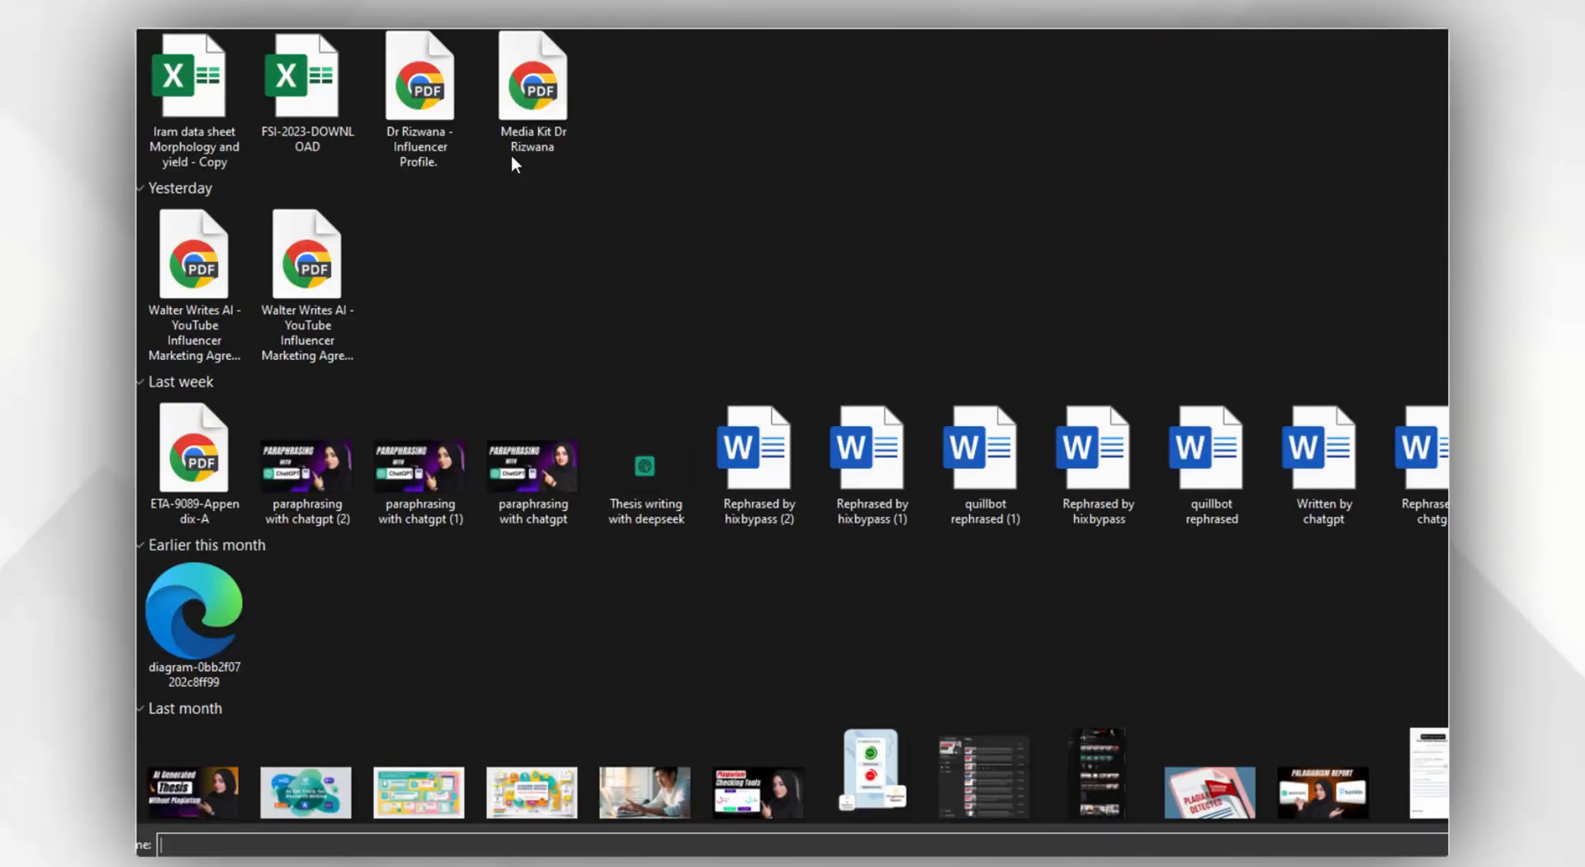
pyautogui.click(320, 125)
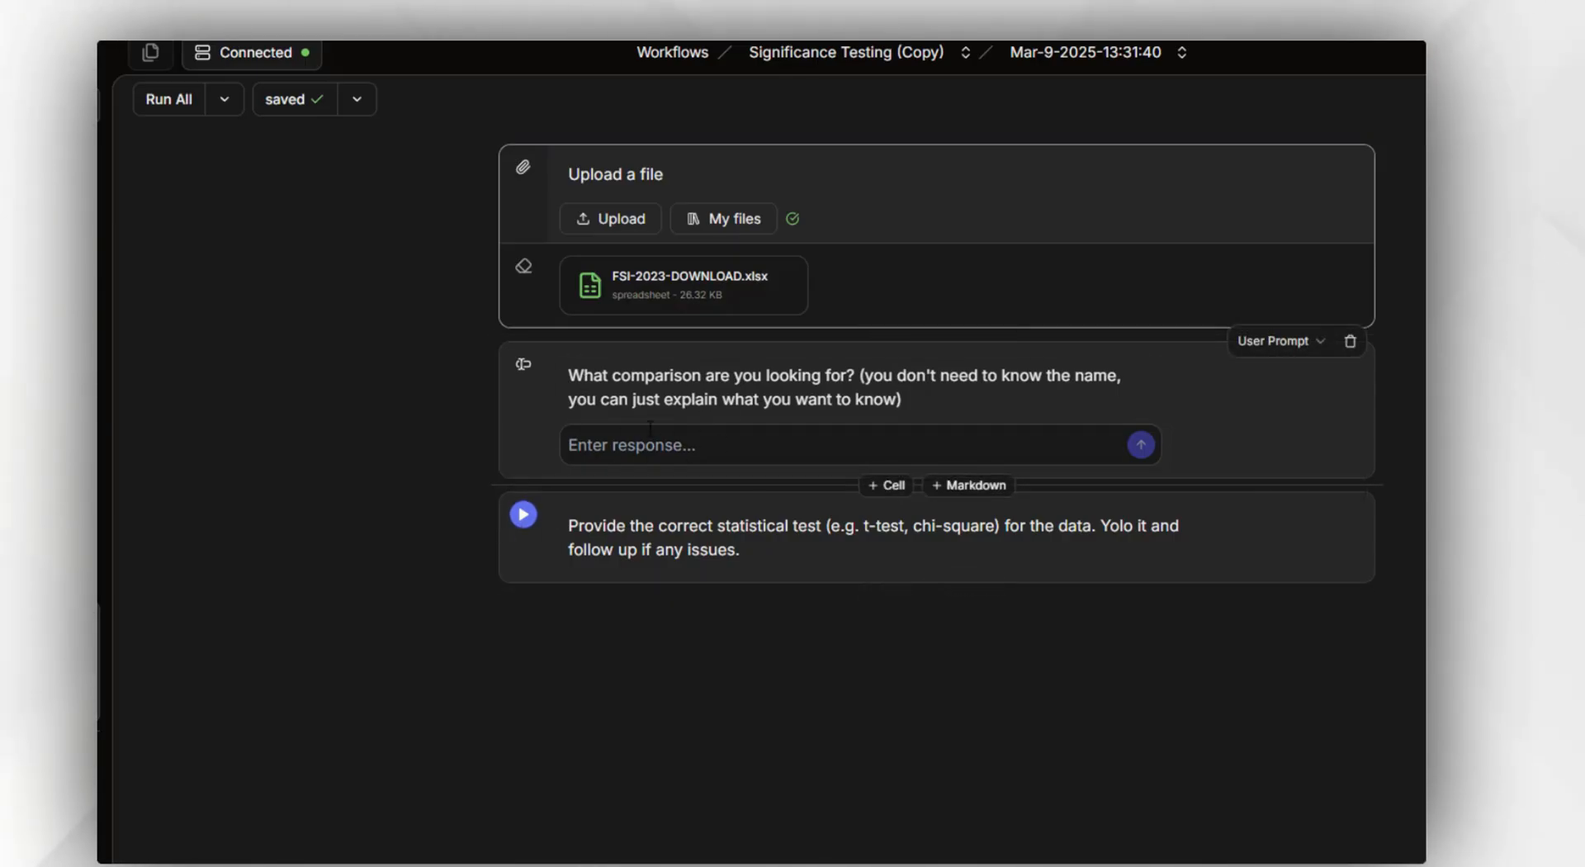
# - Run the prompt that provides the correct statistical test for the data, and read its test recommendations and data structure output
pyautogui.click(525, 516)
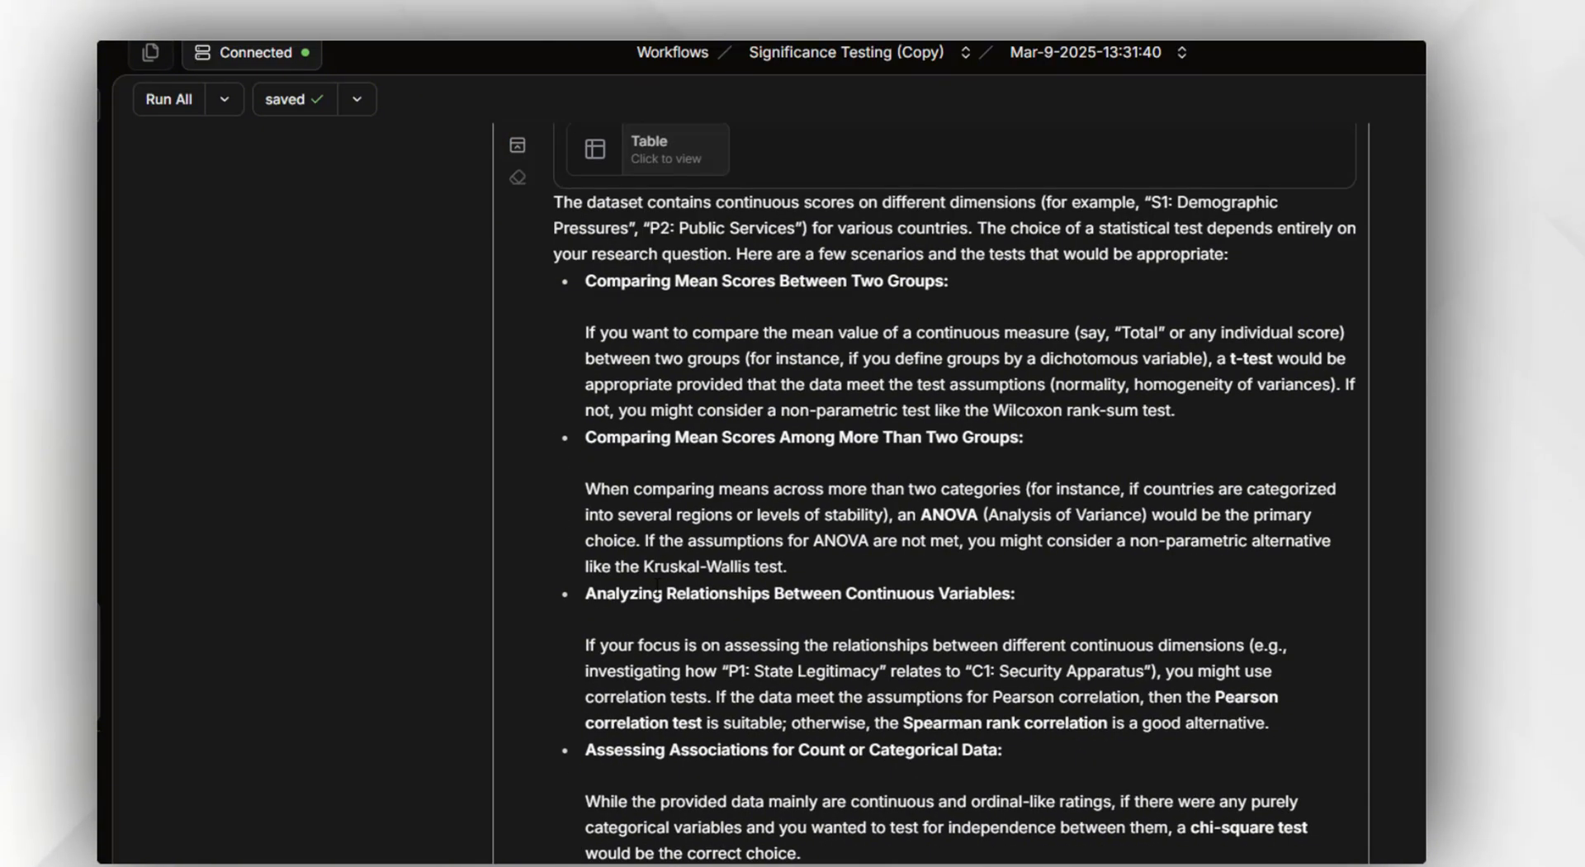
pyautogui.scroll(3, 697, 463)
pyautogui.scroll(-1, 696, 485)
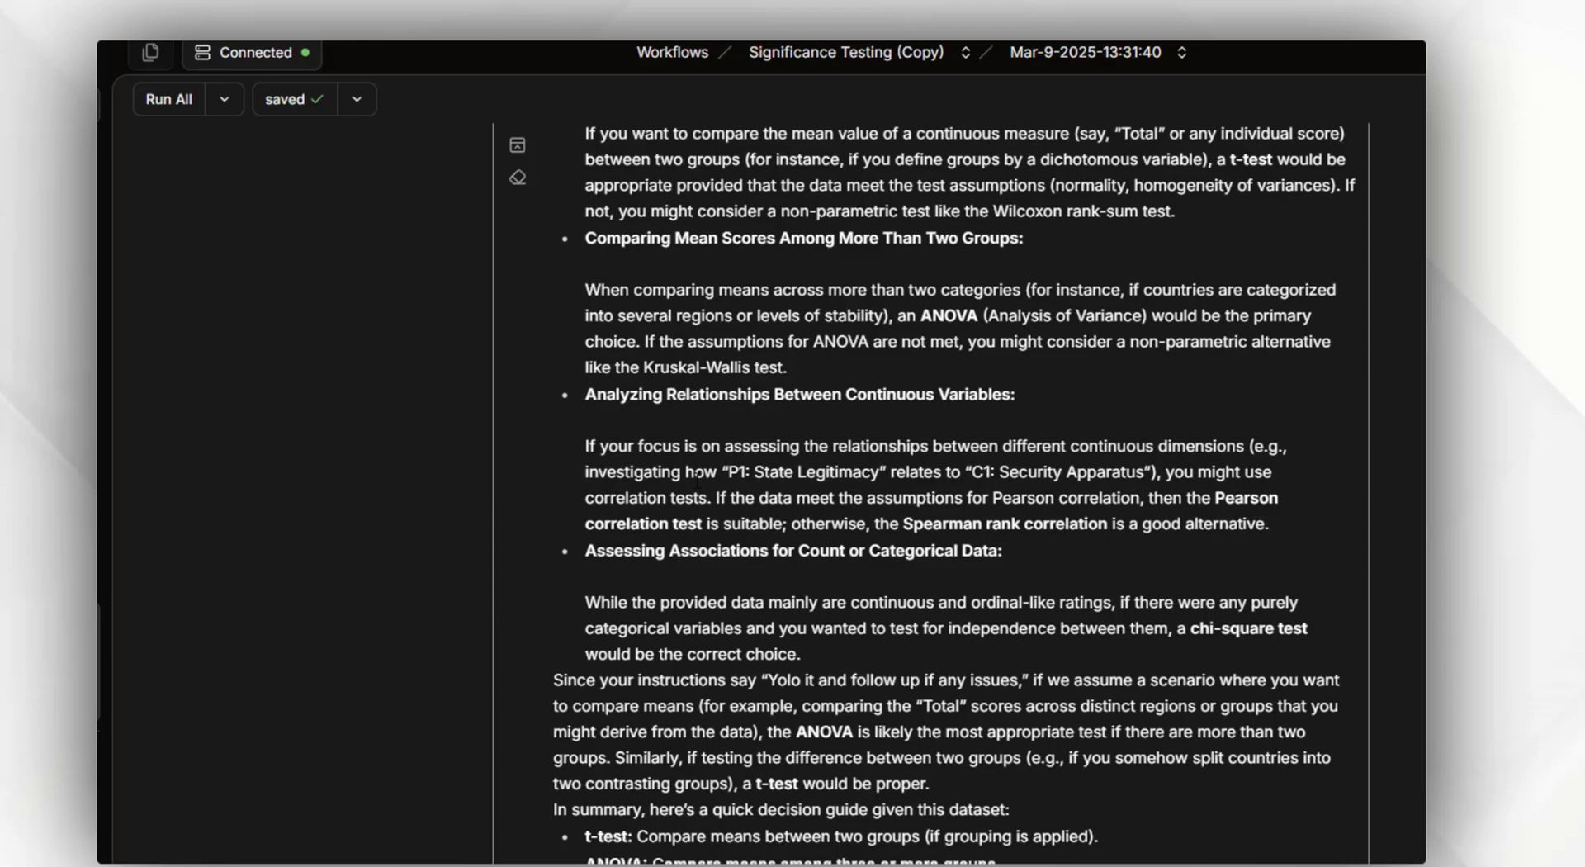
pyautogui.scroll(-3, 695, 475)
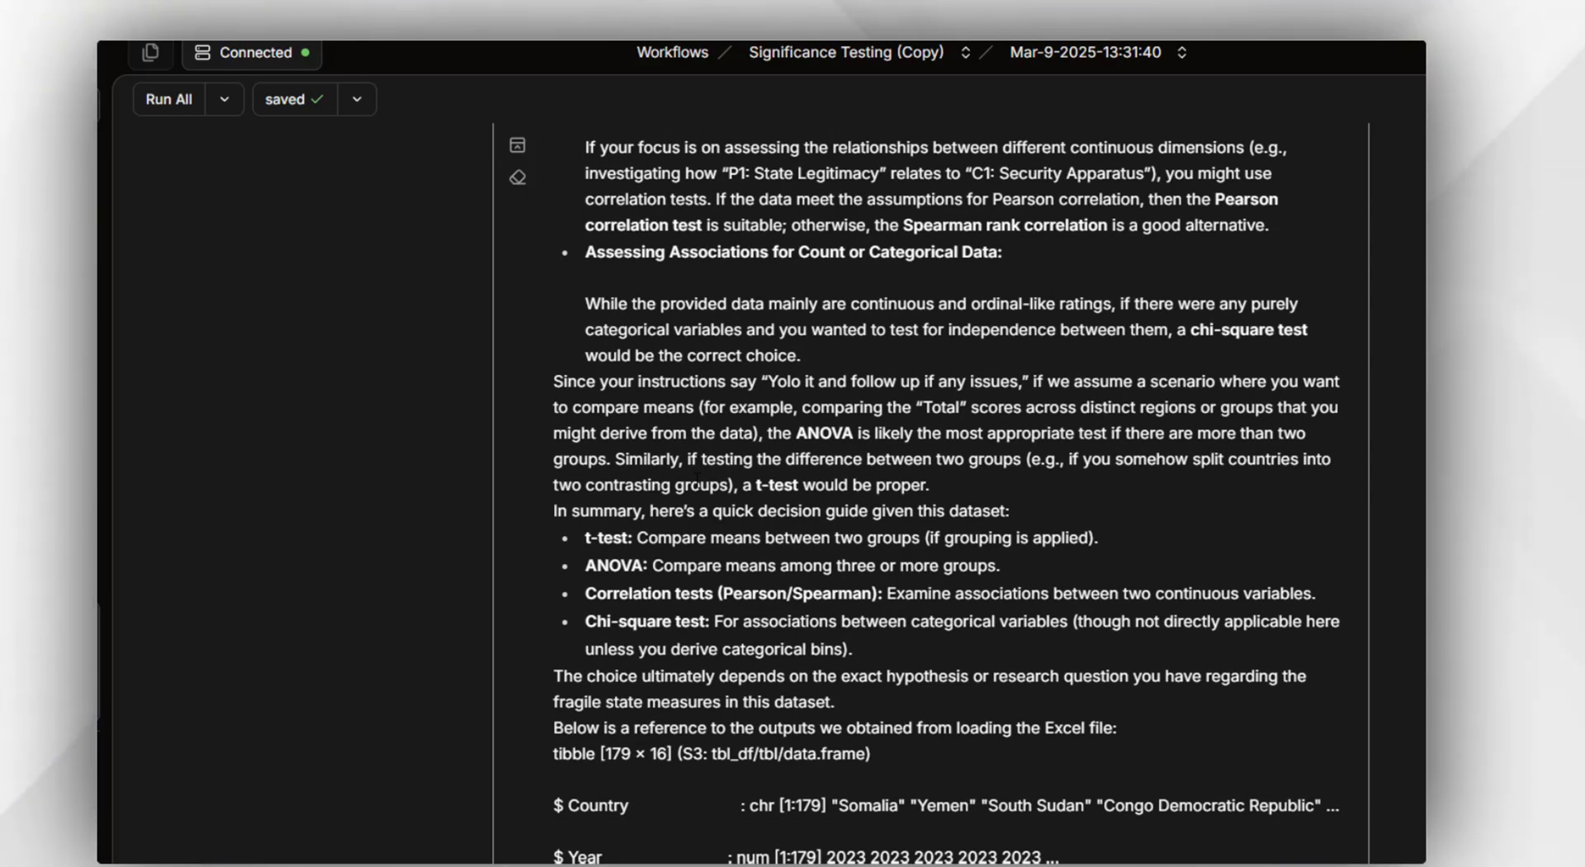
pyautogui.scroll(-8, 695, 486)
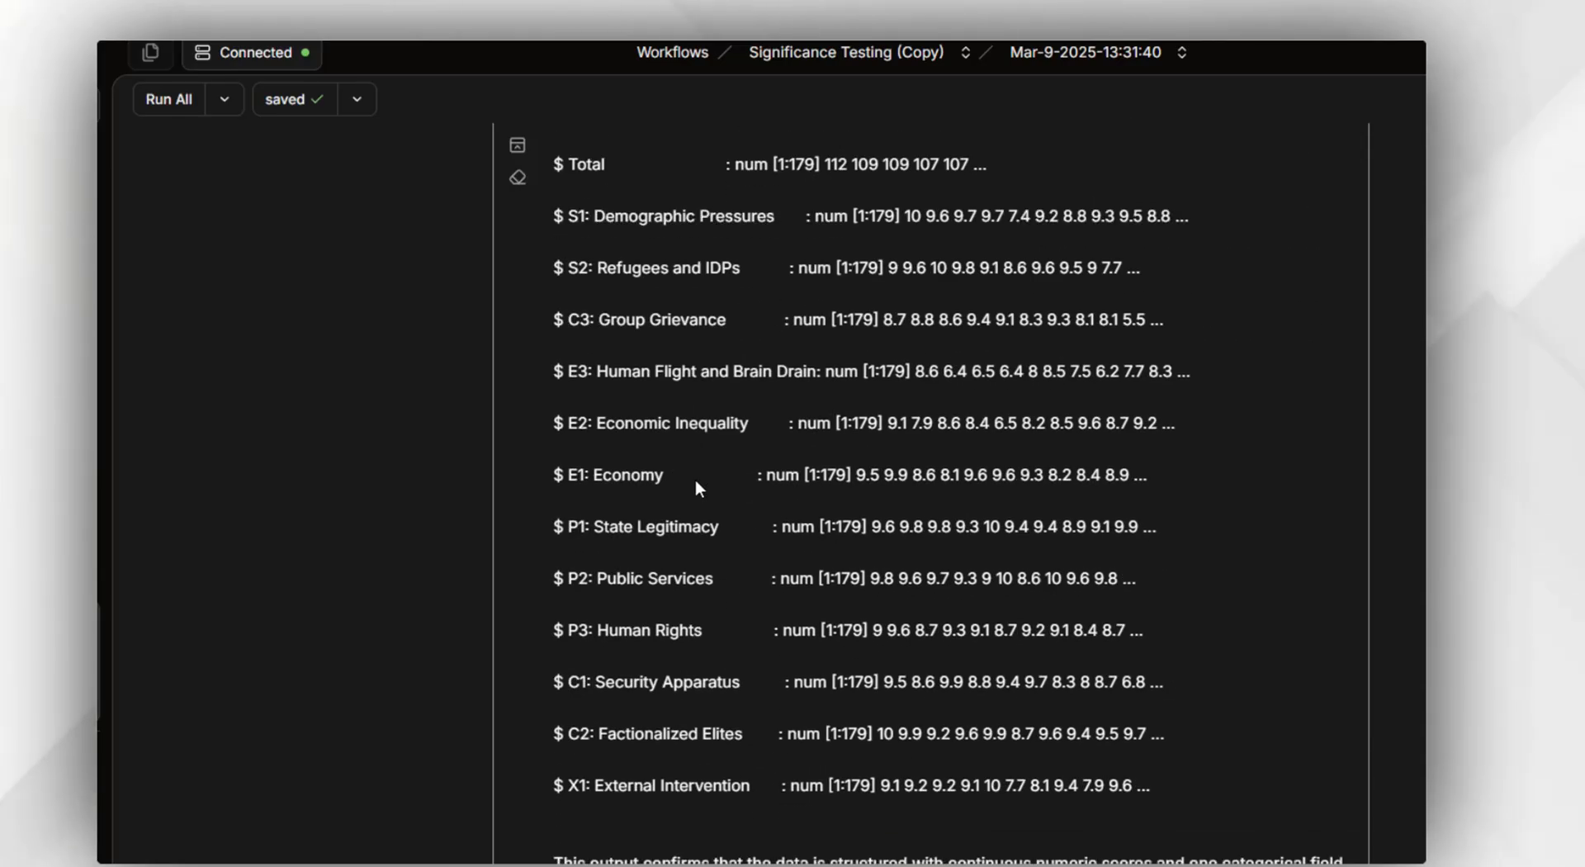
pyautogui.scroll(-2, 695, 478)
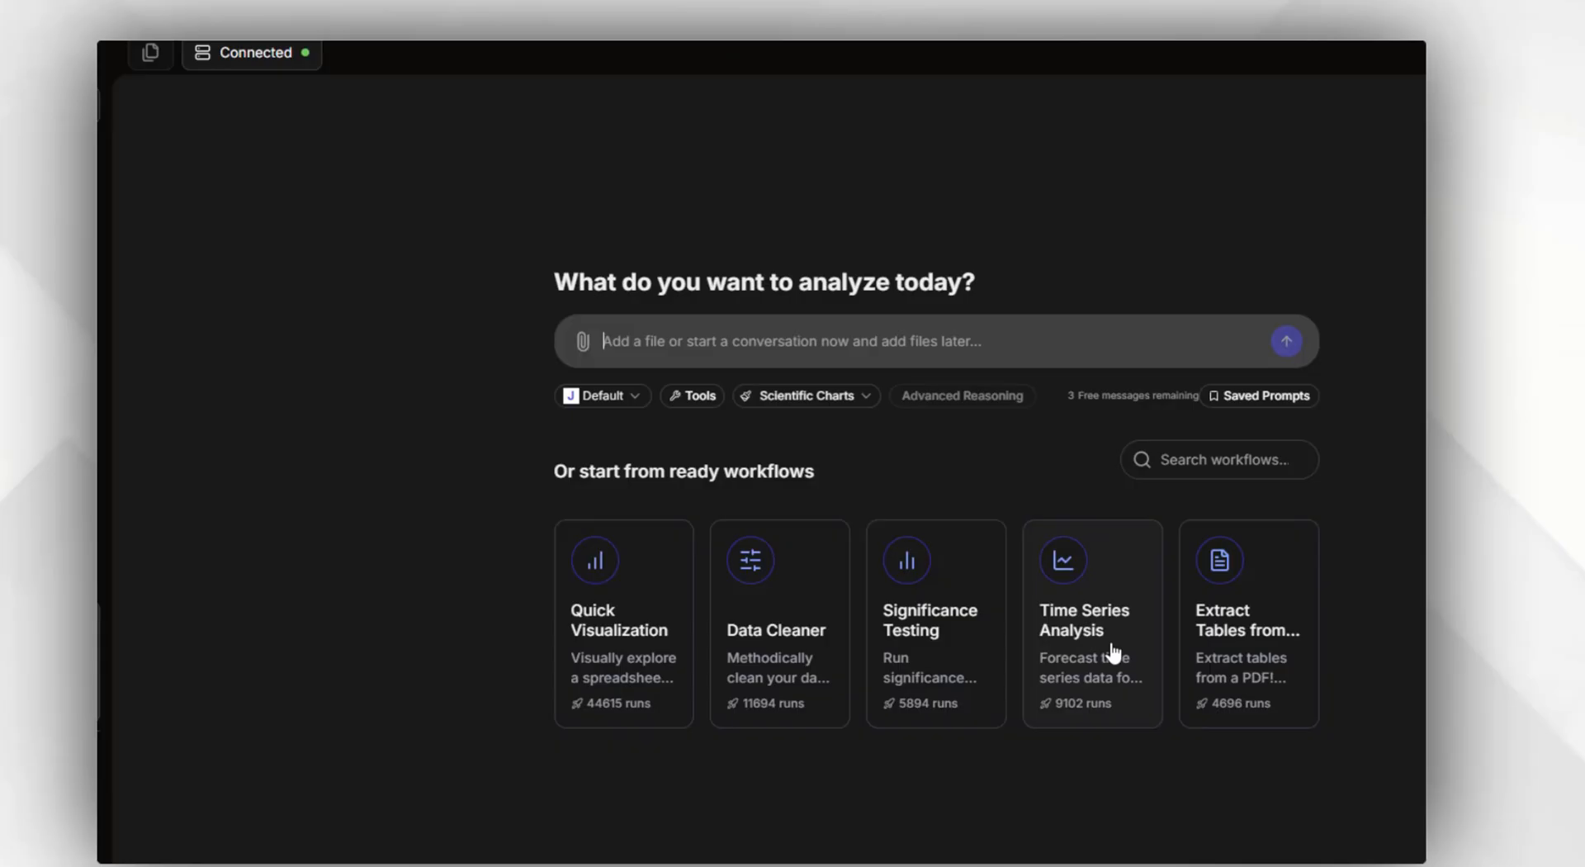
# - Start the Time Series Analysis workflow and upload FSI-2023-DOWNLOAD.xlsx as its data file
pyautogui.click(1113, 652)
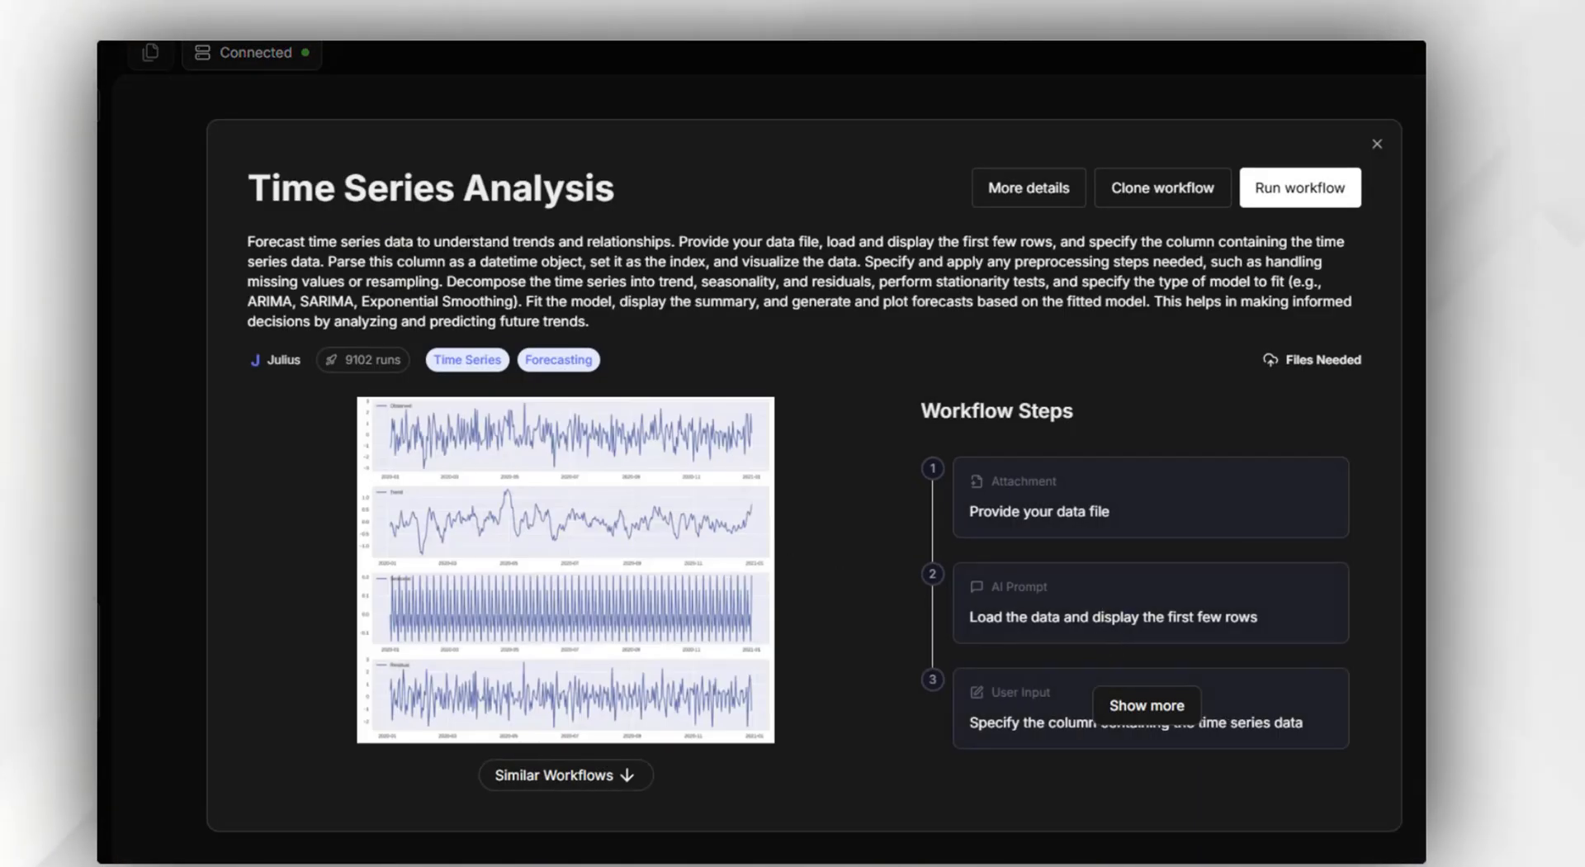
pyautogui.click(1275, 201)
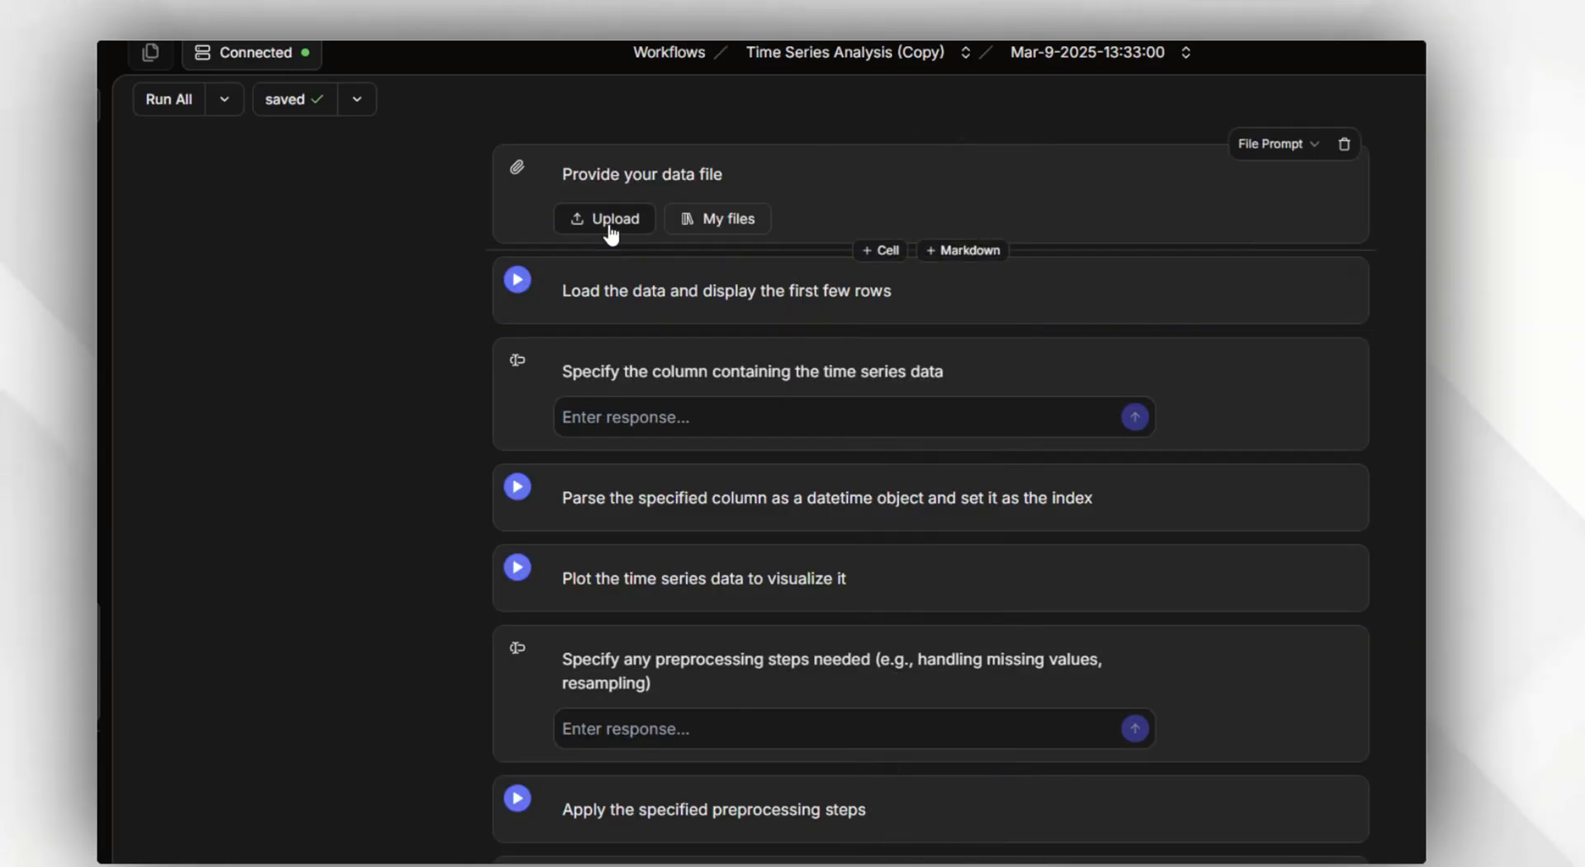
pyautogui.click(608, 227)
pyautogui.doubleClick(237, 155)
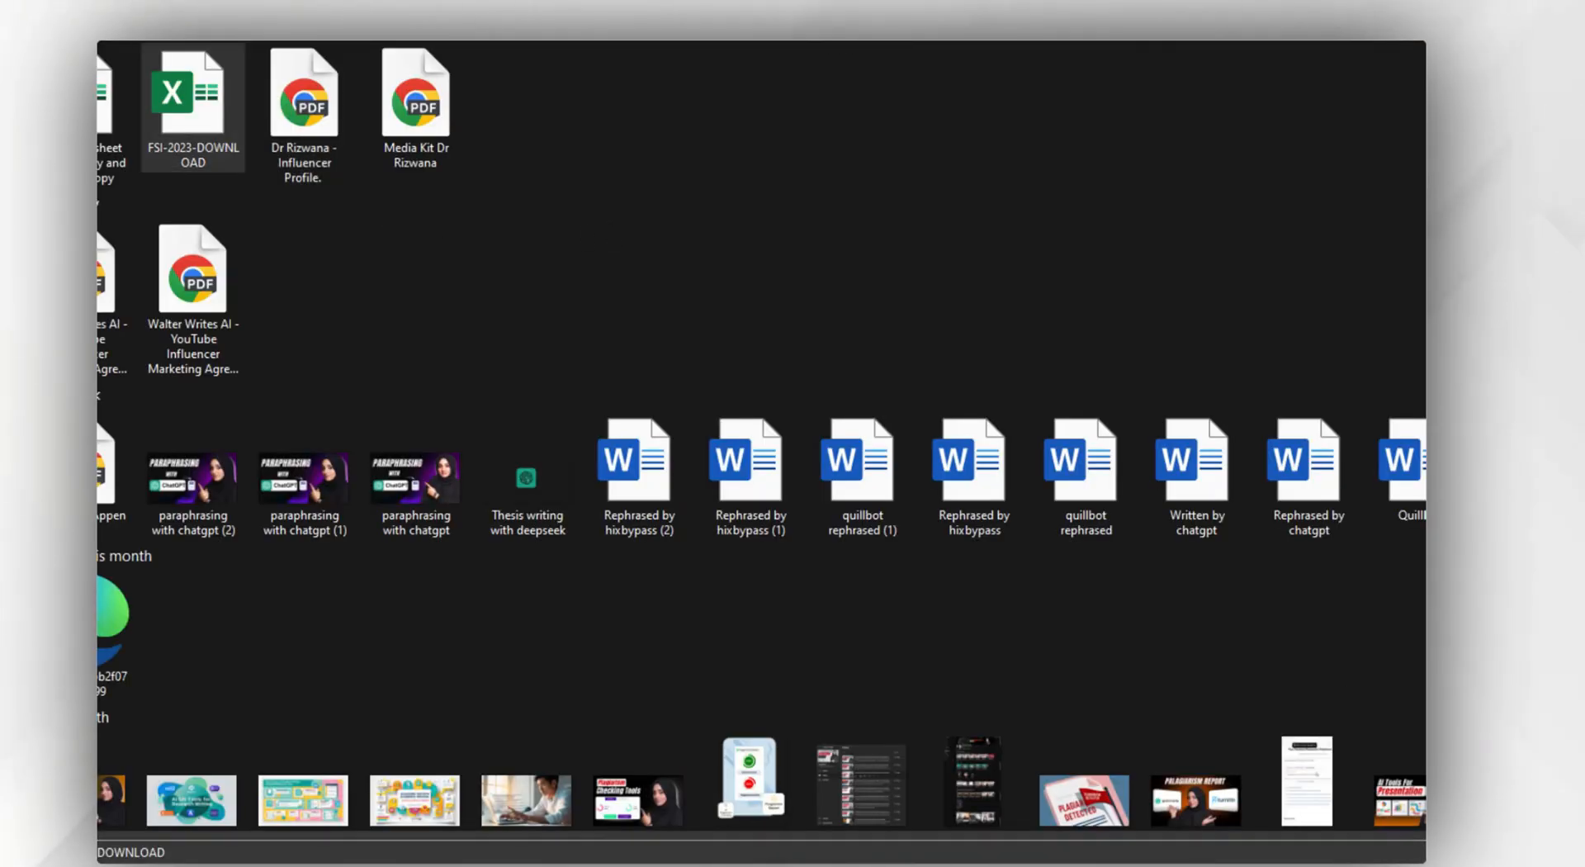
# - Look through the time series workflow's prompts and run "Generate and plot forecasts based on the fitted model"
pyautogui.scroll(-4, 613, 482)
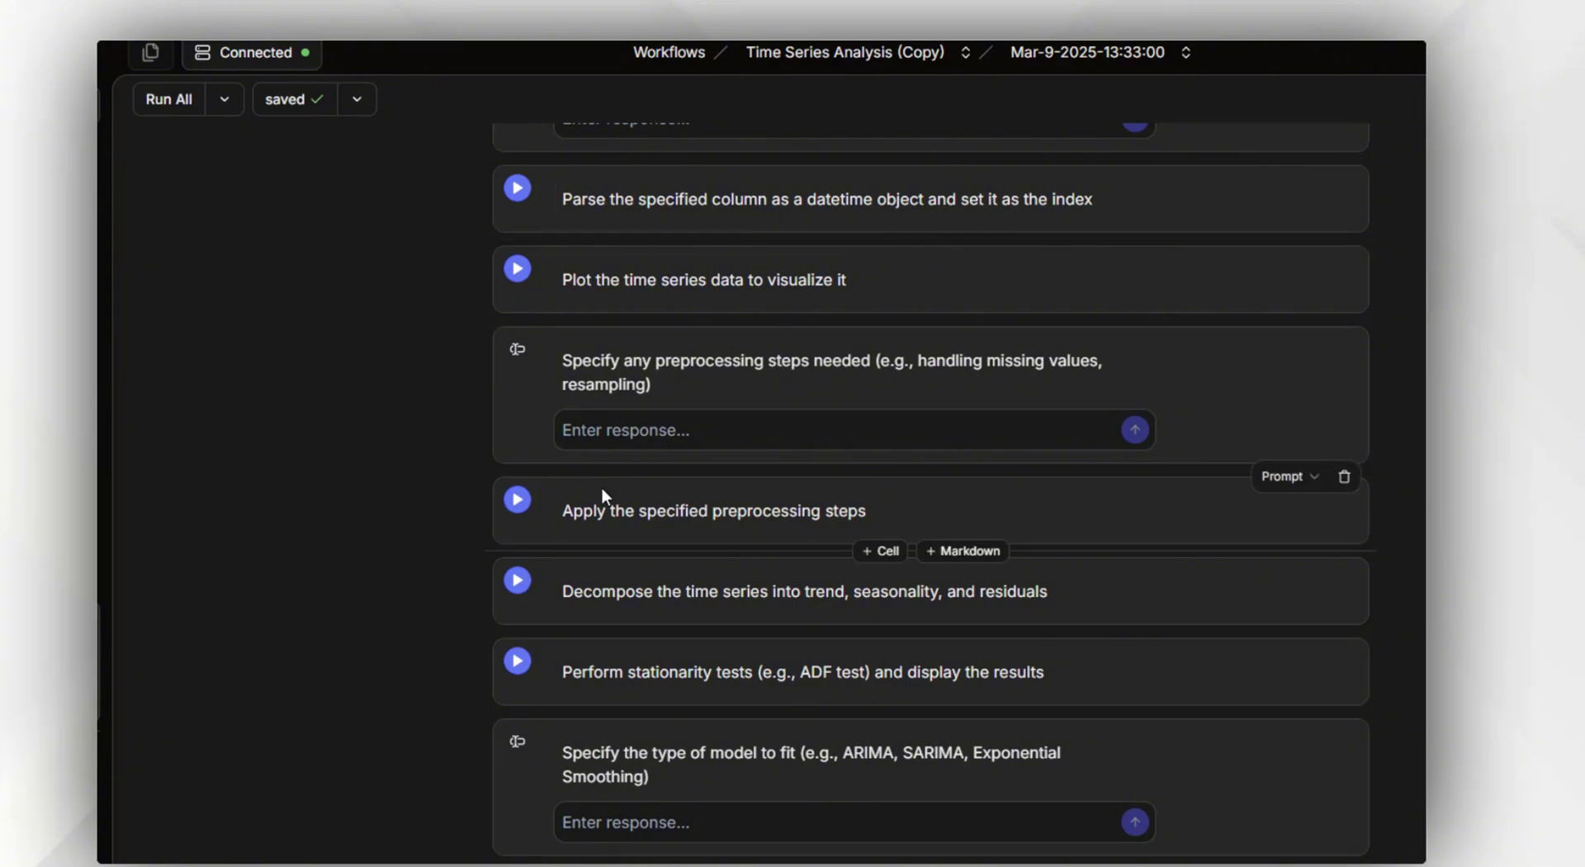
pyautogui.scroll(-3, 602, 493)
pyautogui.scroll(8, 489, 707)
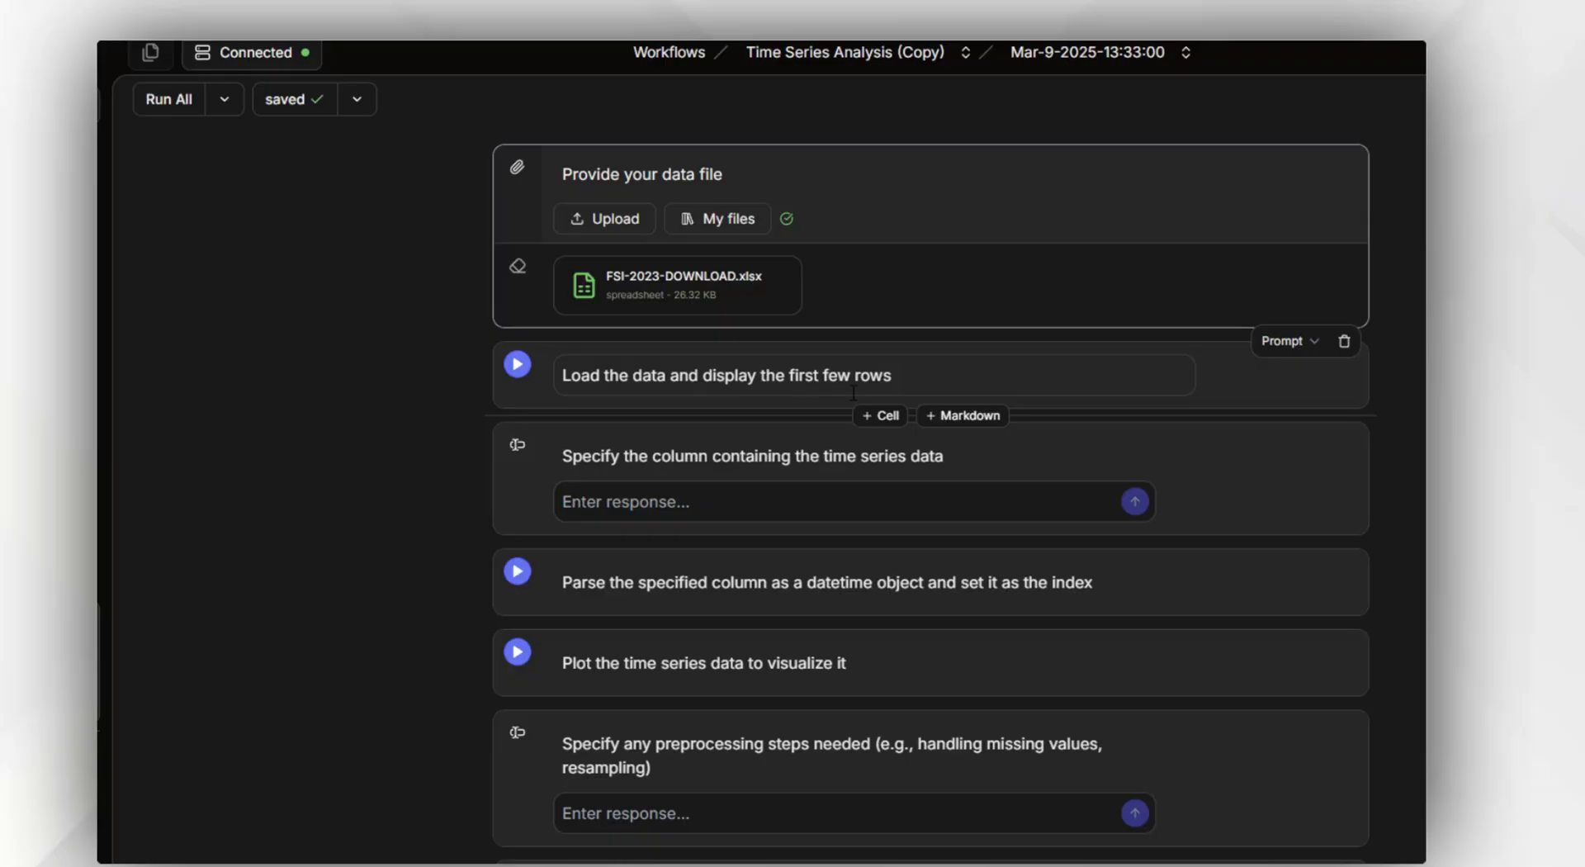
pyautogui.scroll(-3, 854, 395)
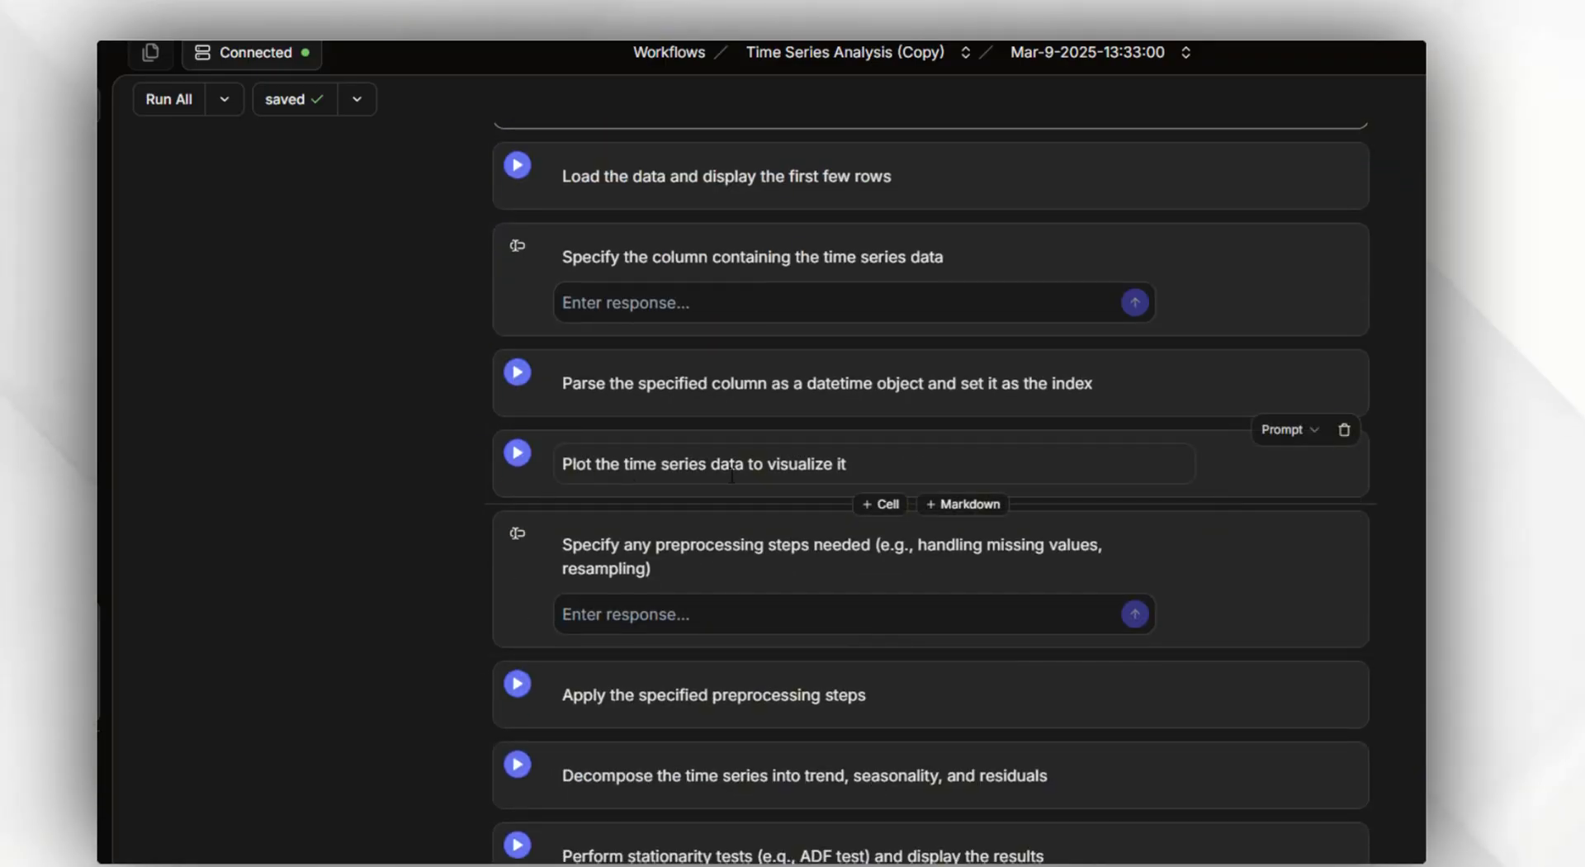
pyautogui.scroll(-5, 578, 545)
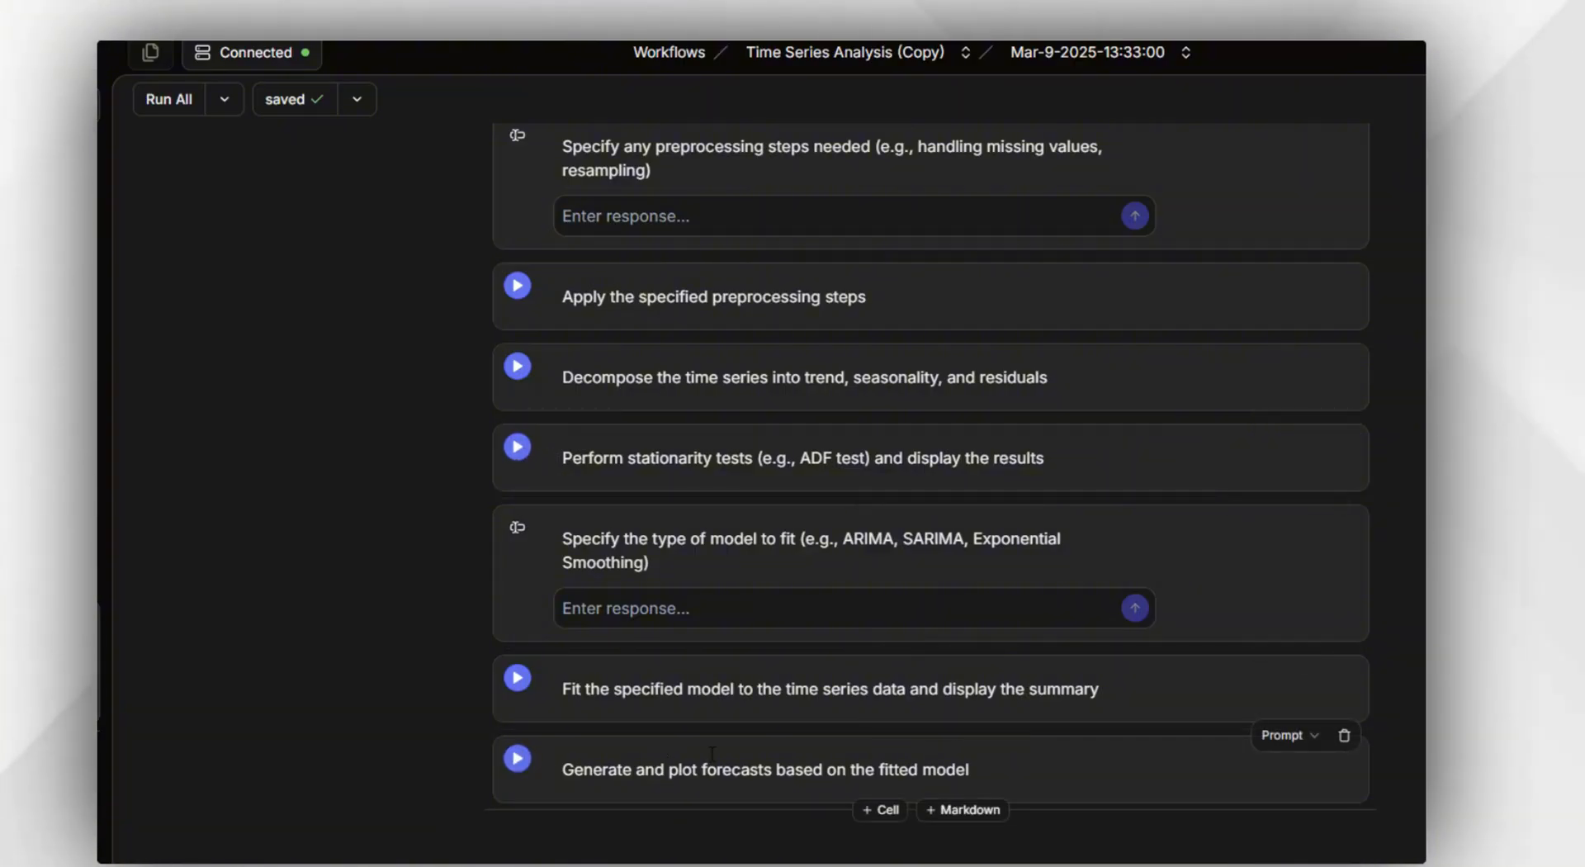
pyautogui.click(518, 759)
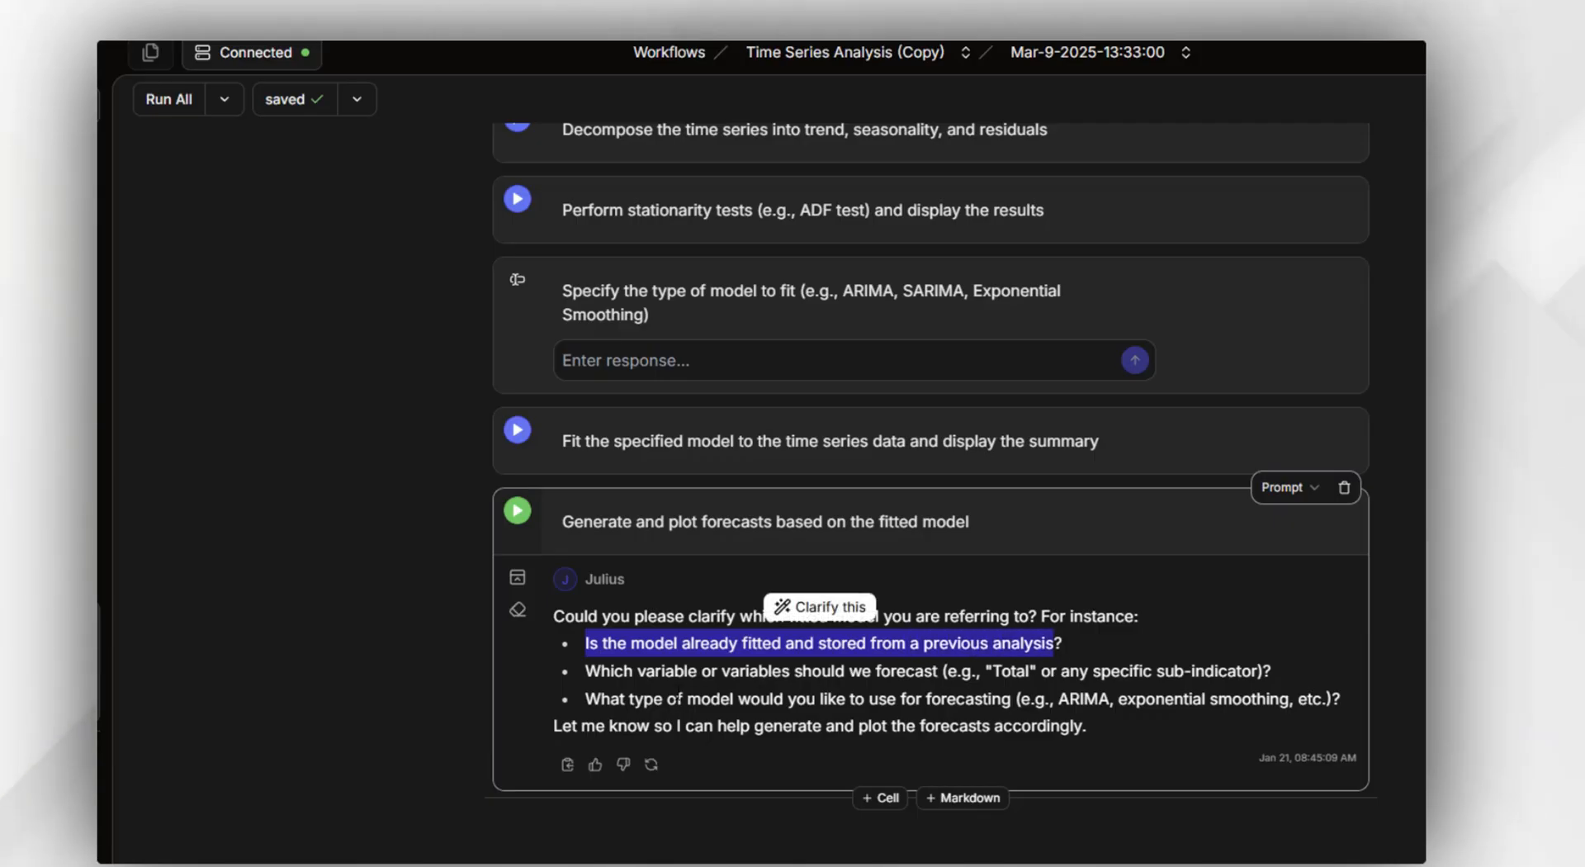
# - Copy the clarifying question "Which variable or variables should we forecast (e.g., "Total" or any specific sub-indicator)?" into a new prompt cell and run it
pyautogui.click(628, 699)
pyautogui.moveTo(587, 670); pyautogui.dragTo(1271, 670)
pyautogui.rightClick(1271, 671)
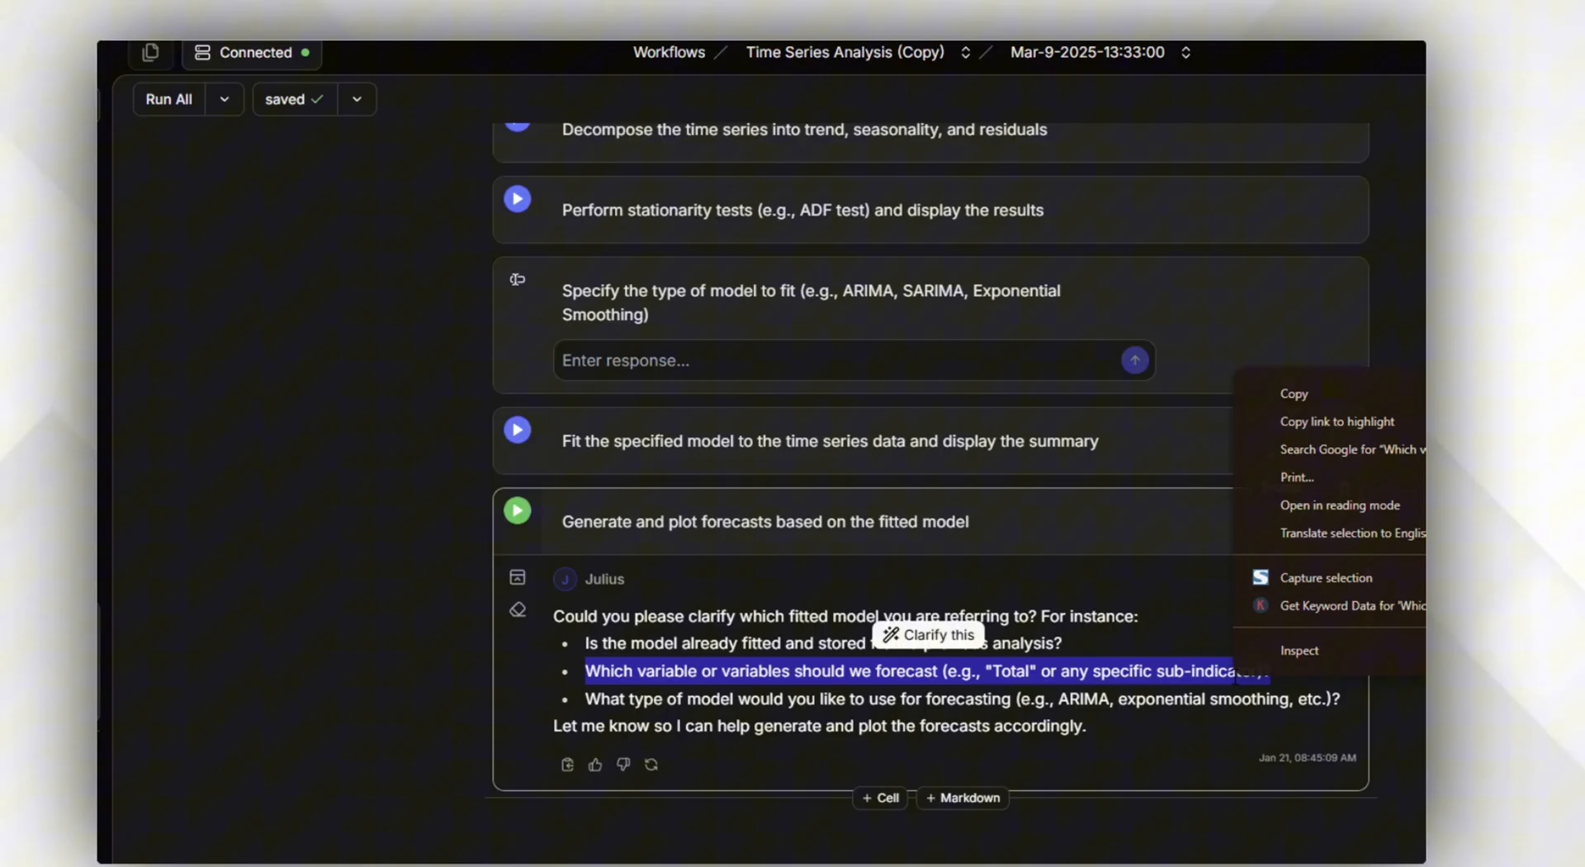
pyautogui.click(1294, 394)
pyautogui.click(880, 797)
pyautogui.rightClick(716, 838)
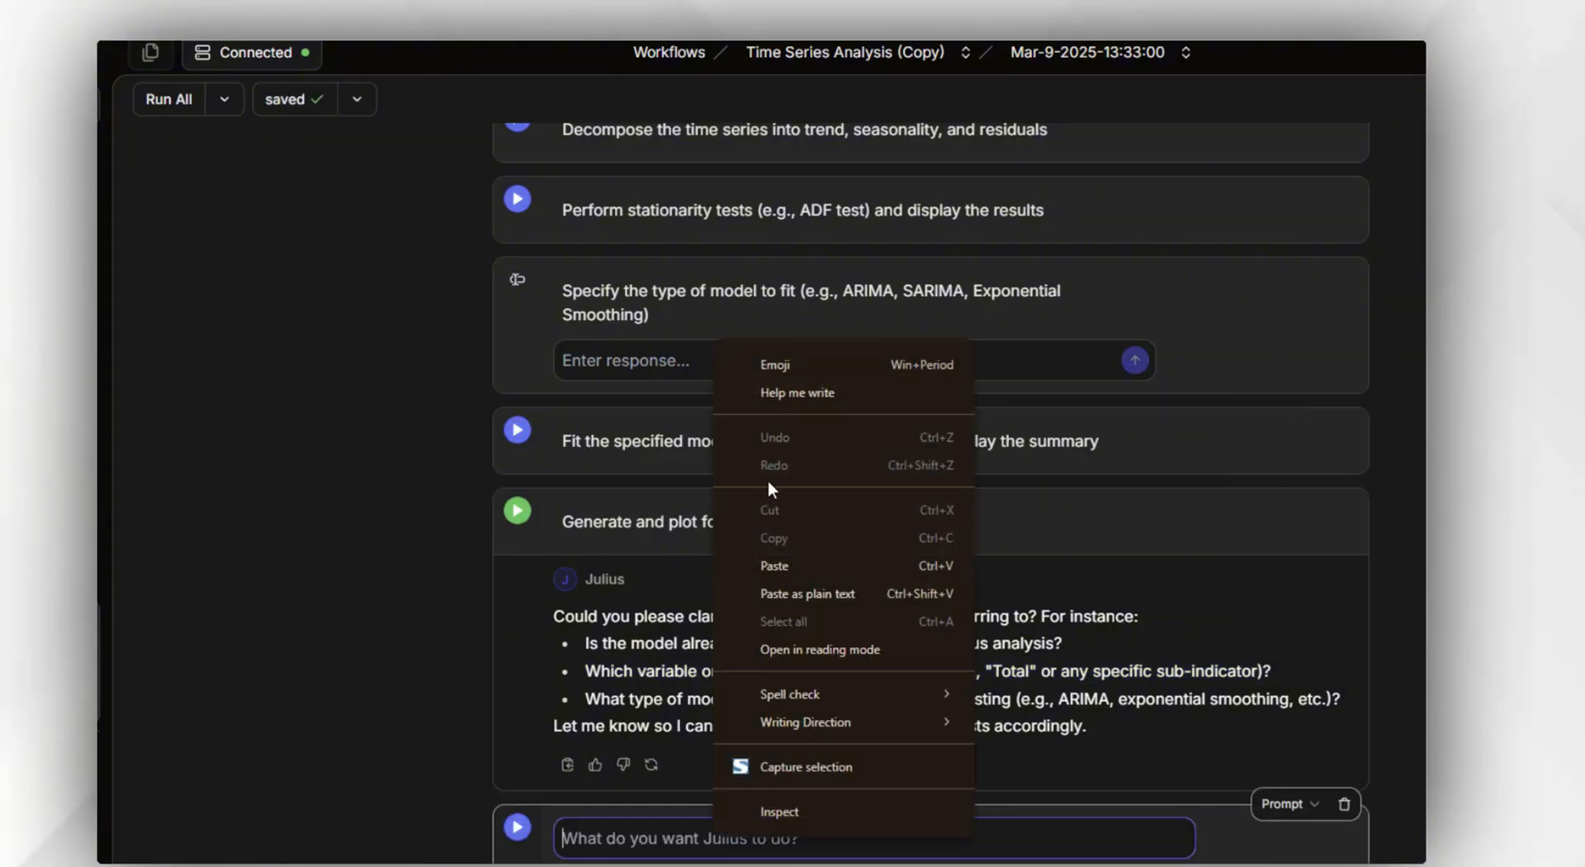
pyautogui.click(774, 565)
pyautogui.click(523, 755)
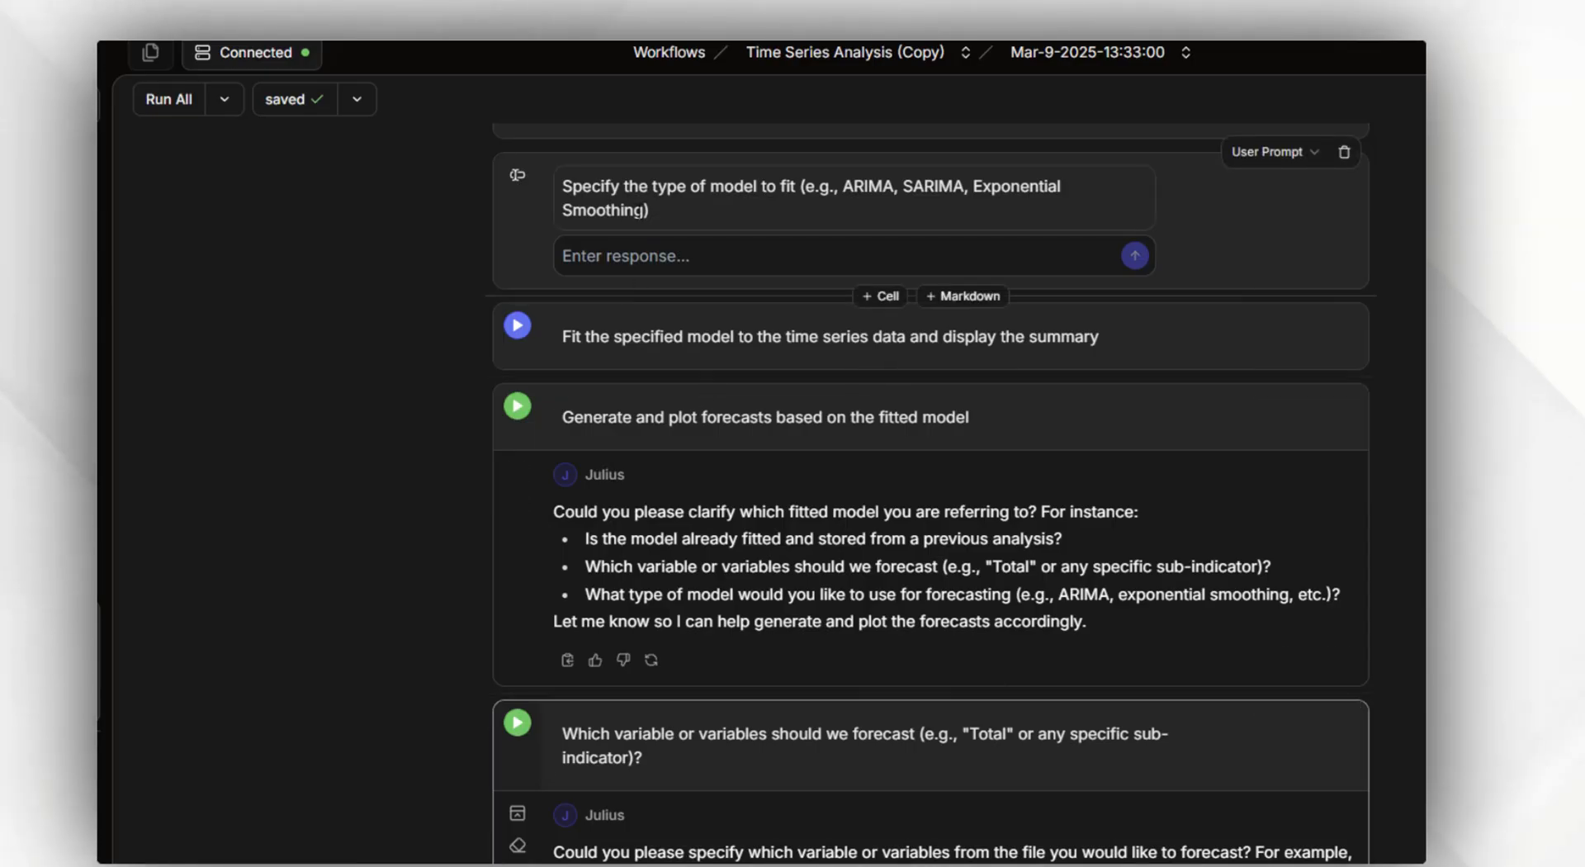
# - Check the earlier workflow prompts and the forecast reply, and add an empty prompt cell at the end of the workflow
pyautogui.scroll(6, 602, 290)
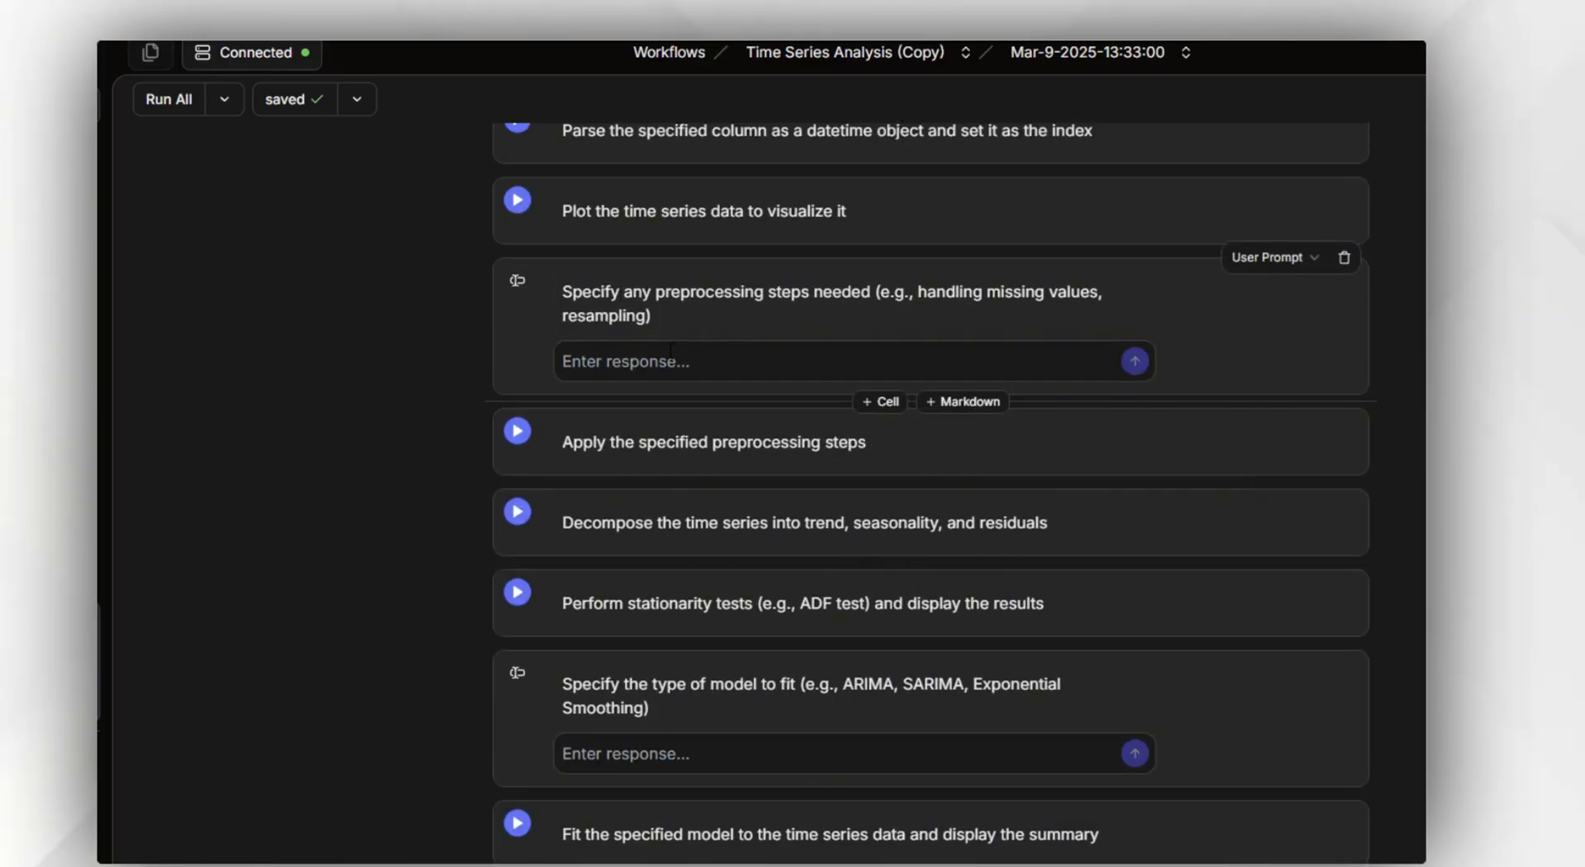
pyautogui.scroll(-8, 645, 685)
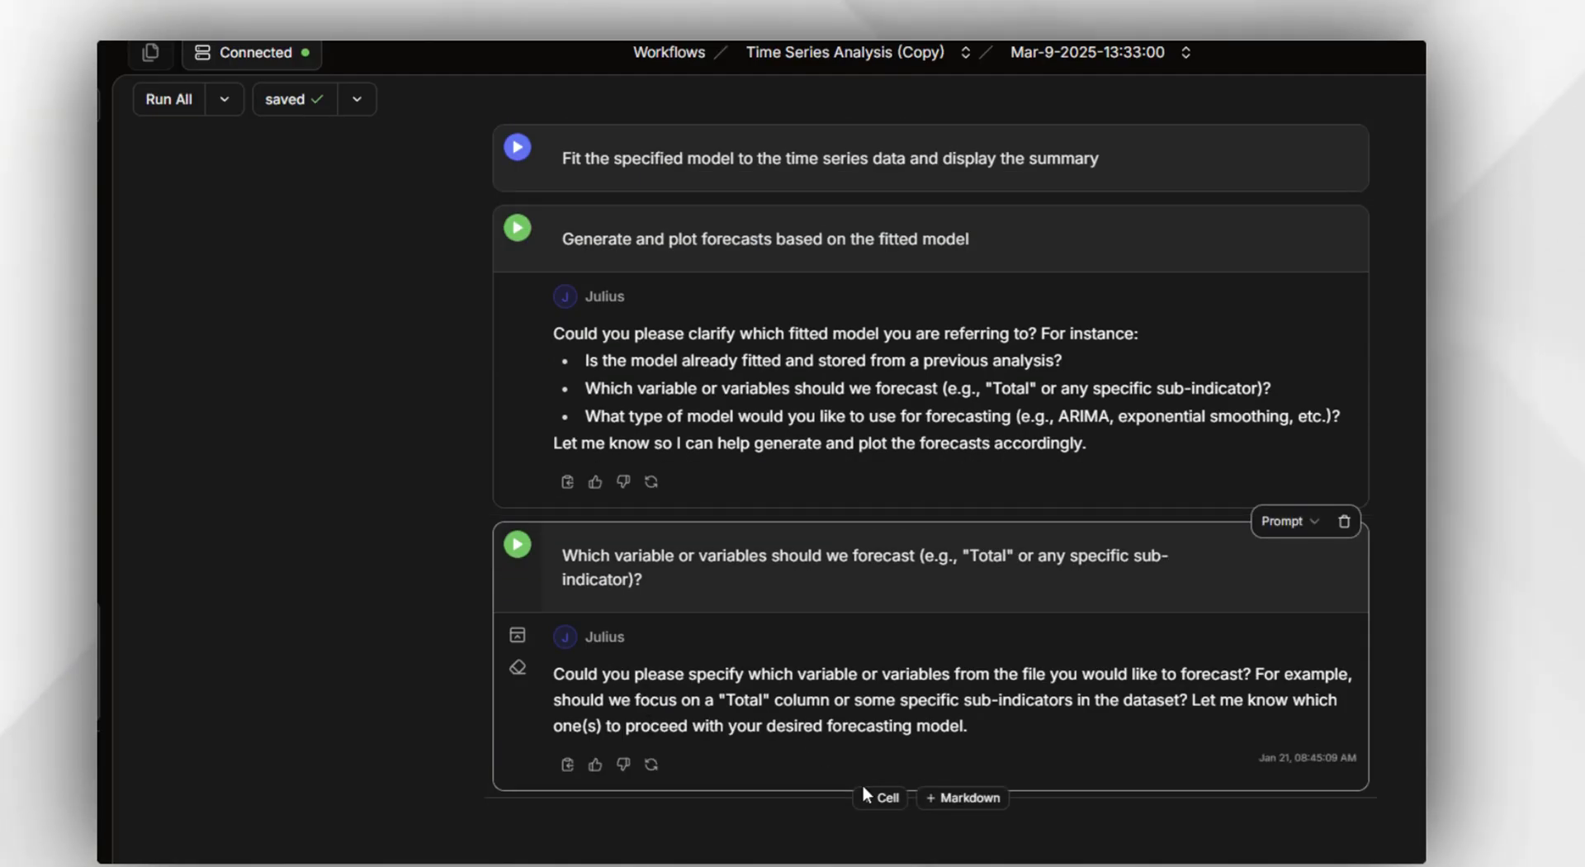
pyautogui.click(877, 797)
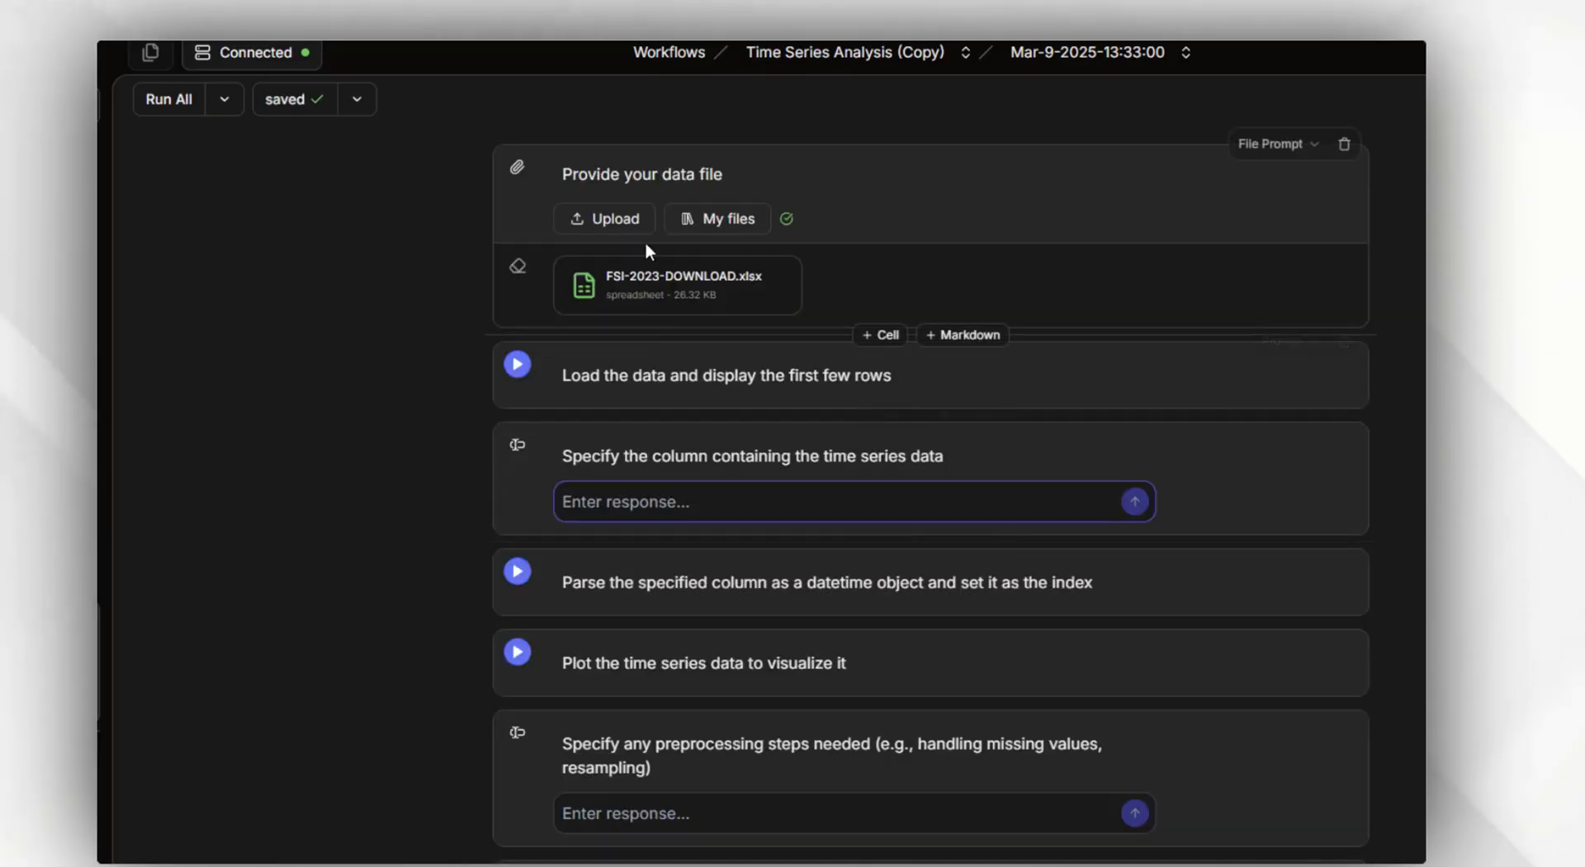
# - Add a prompt cell directly below the uploaded file, enter "Which country has more brain drain" and run it
pyautogui.click(878, 333)
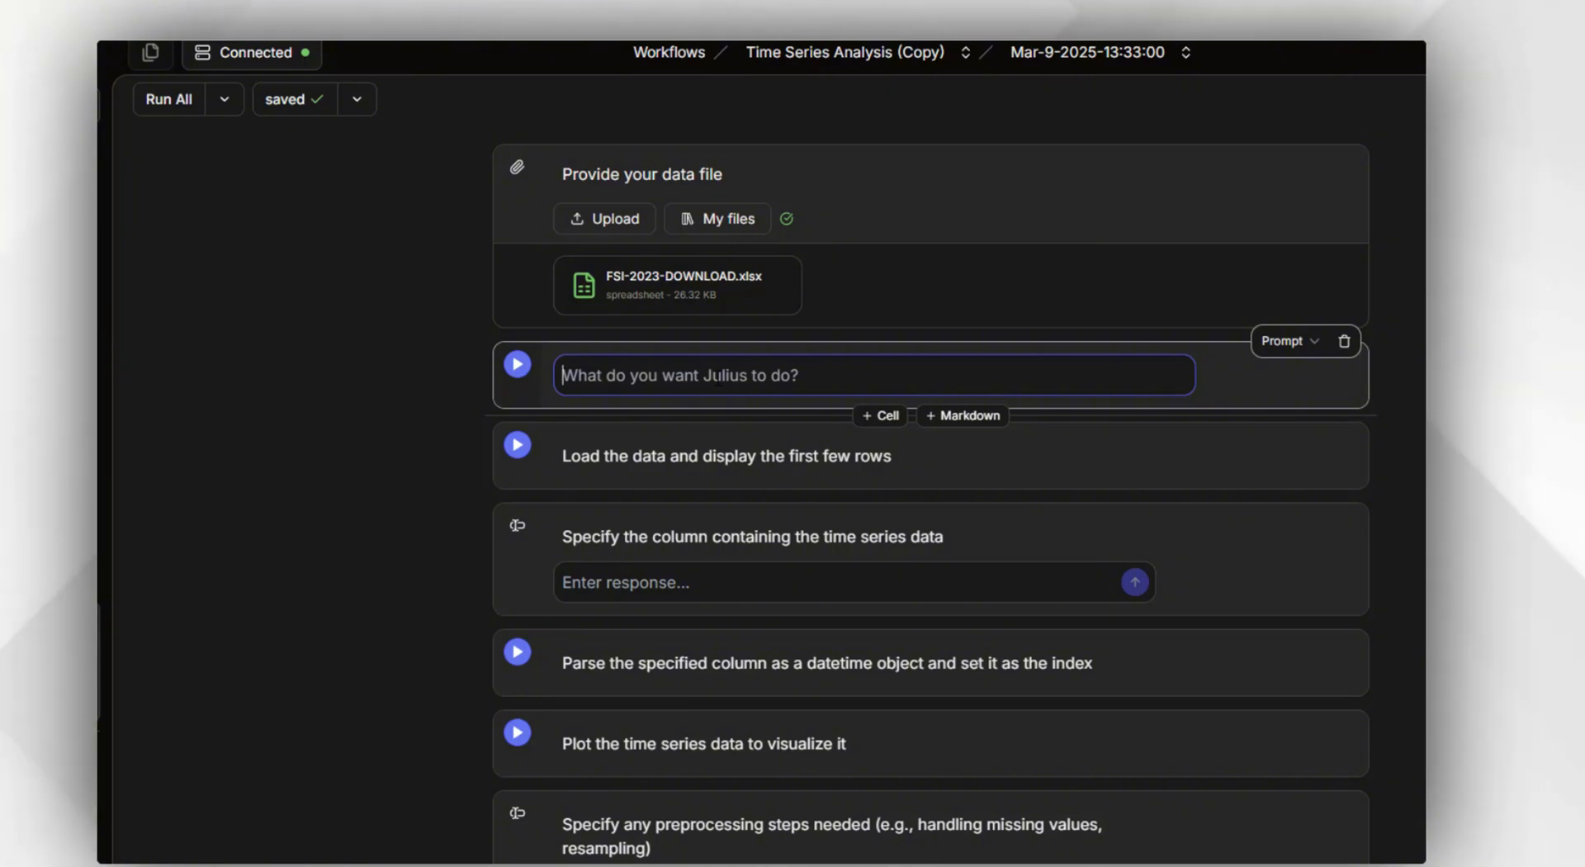
pyautogui.write('Which co')
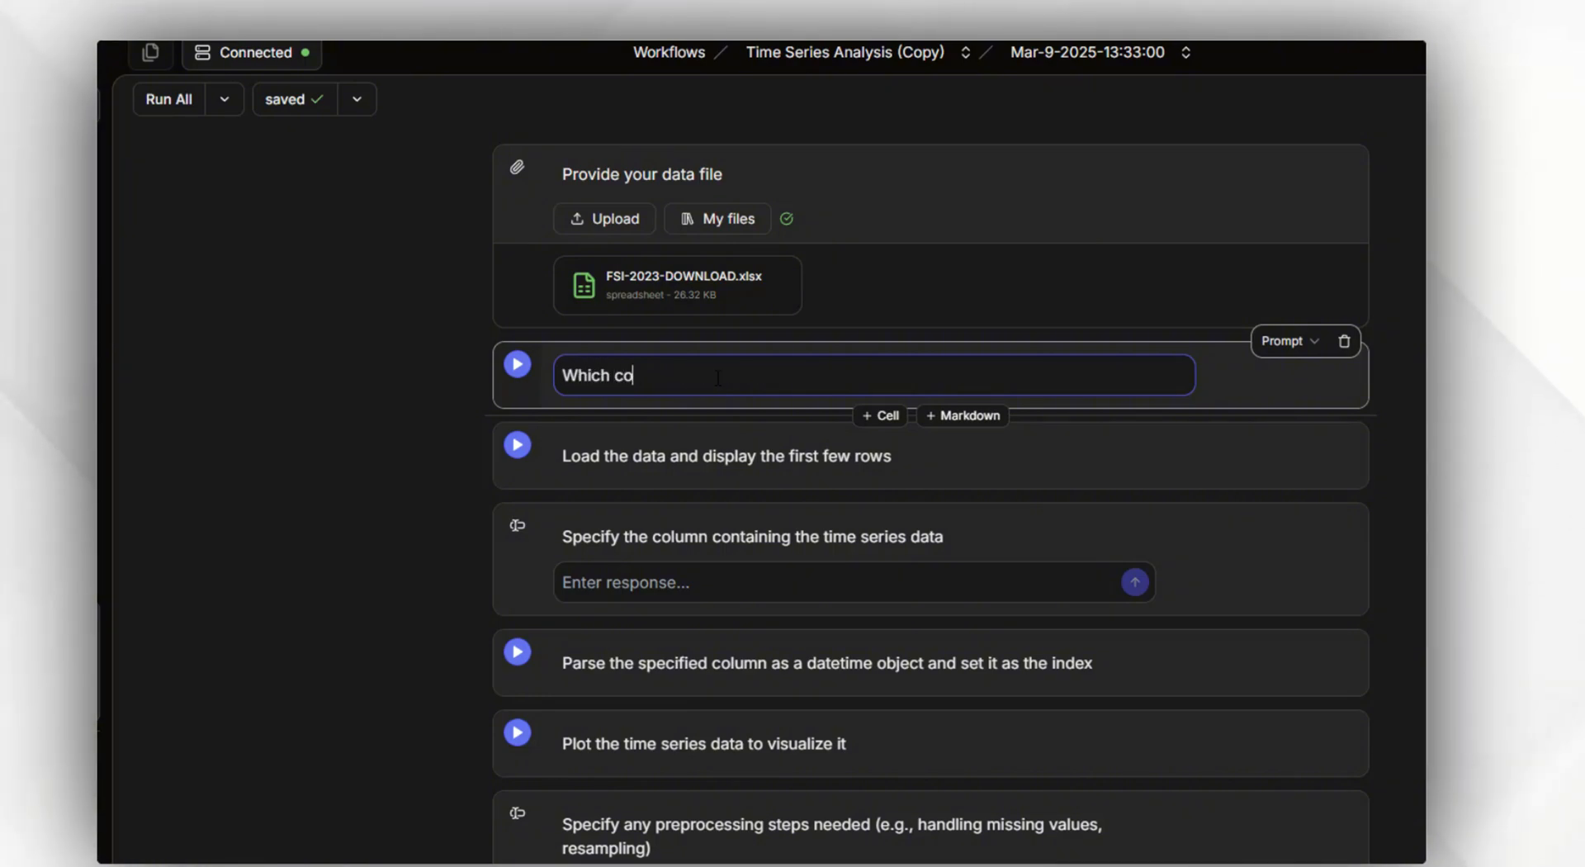
pyautogui.write('untry ha')
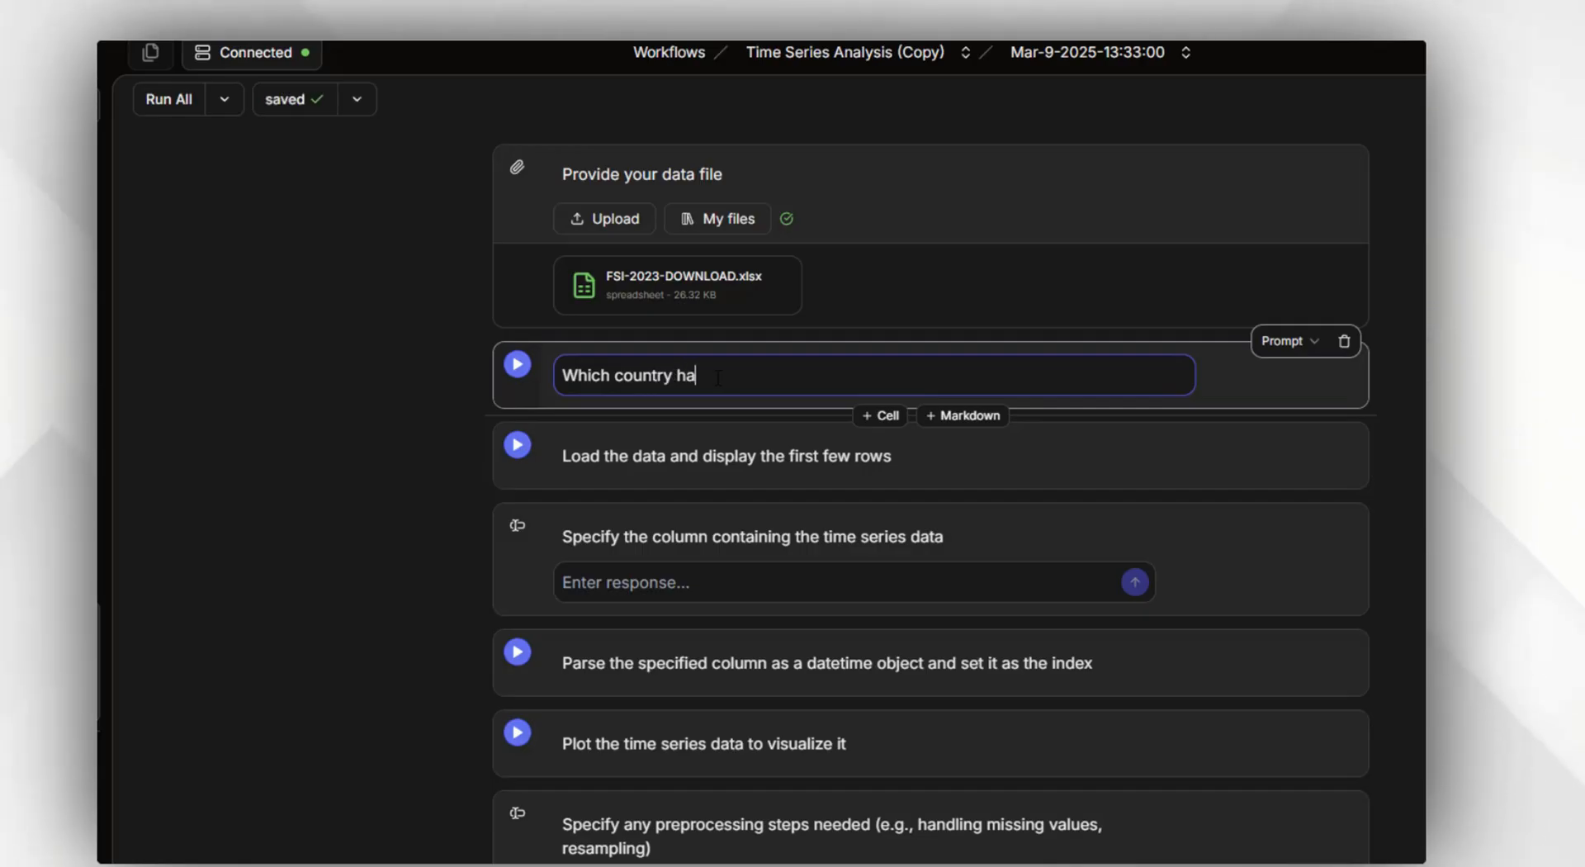
pyautogui.write(' more br')
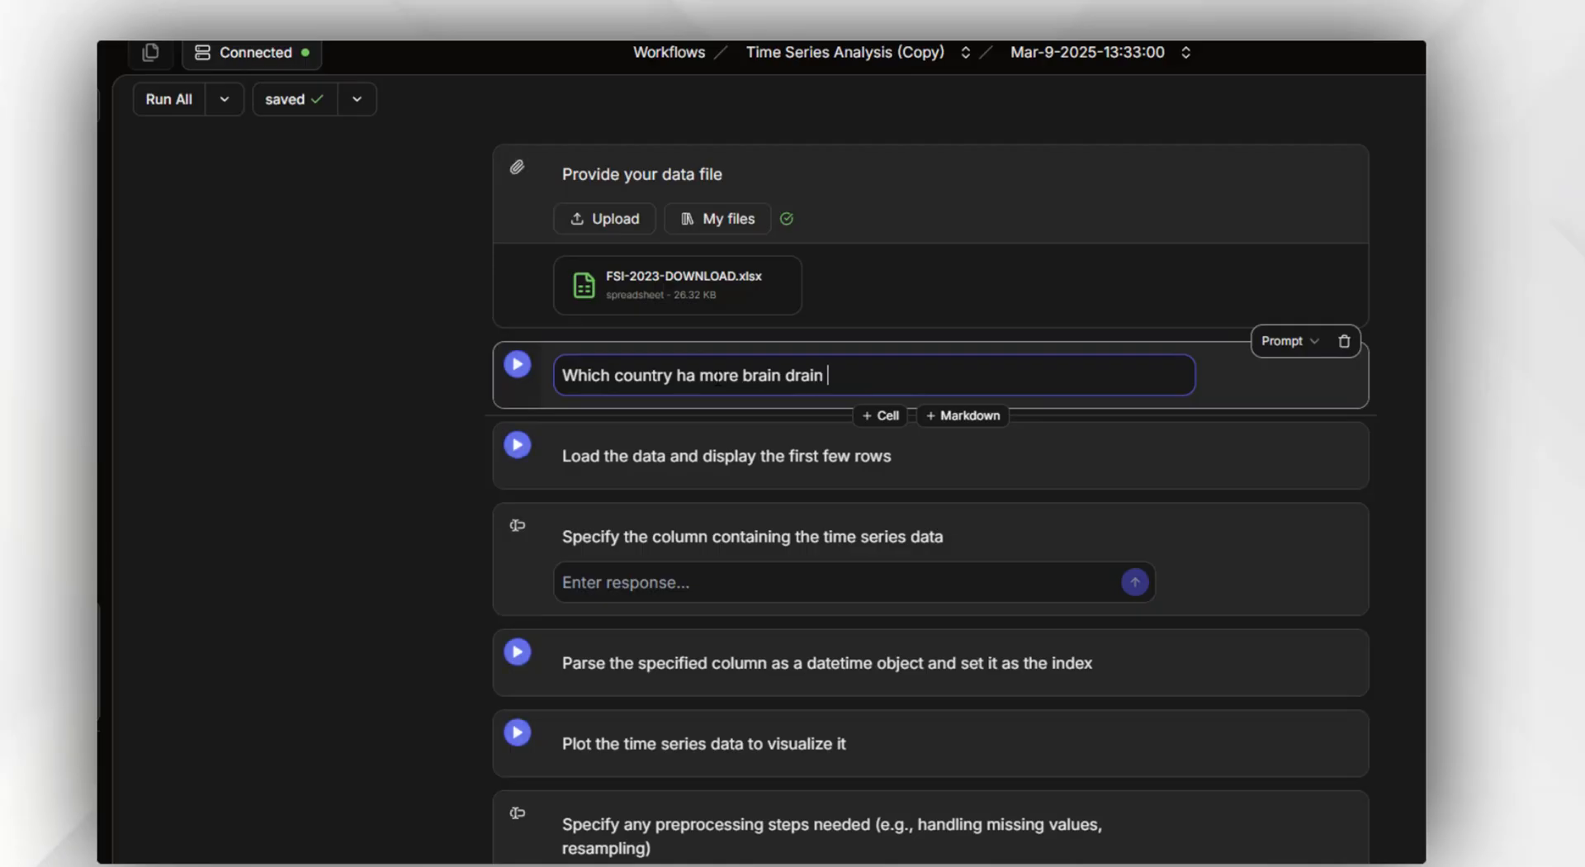
pyautogui.write('ain drain')
pyautogui.click(695, 375)
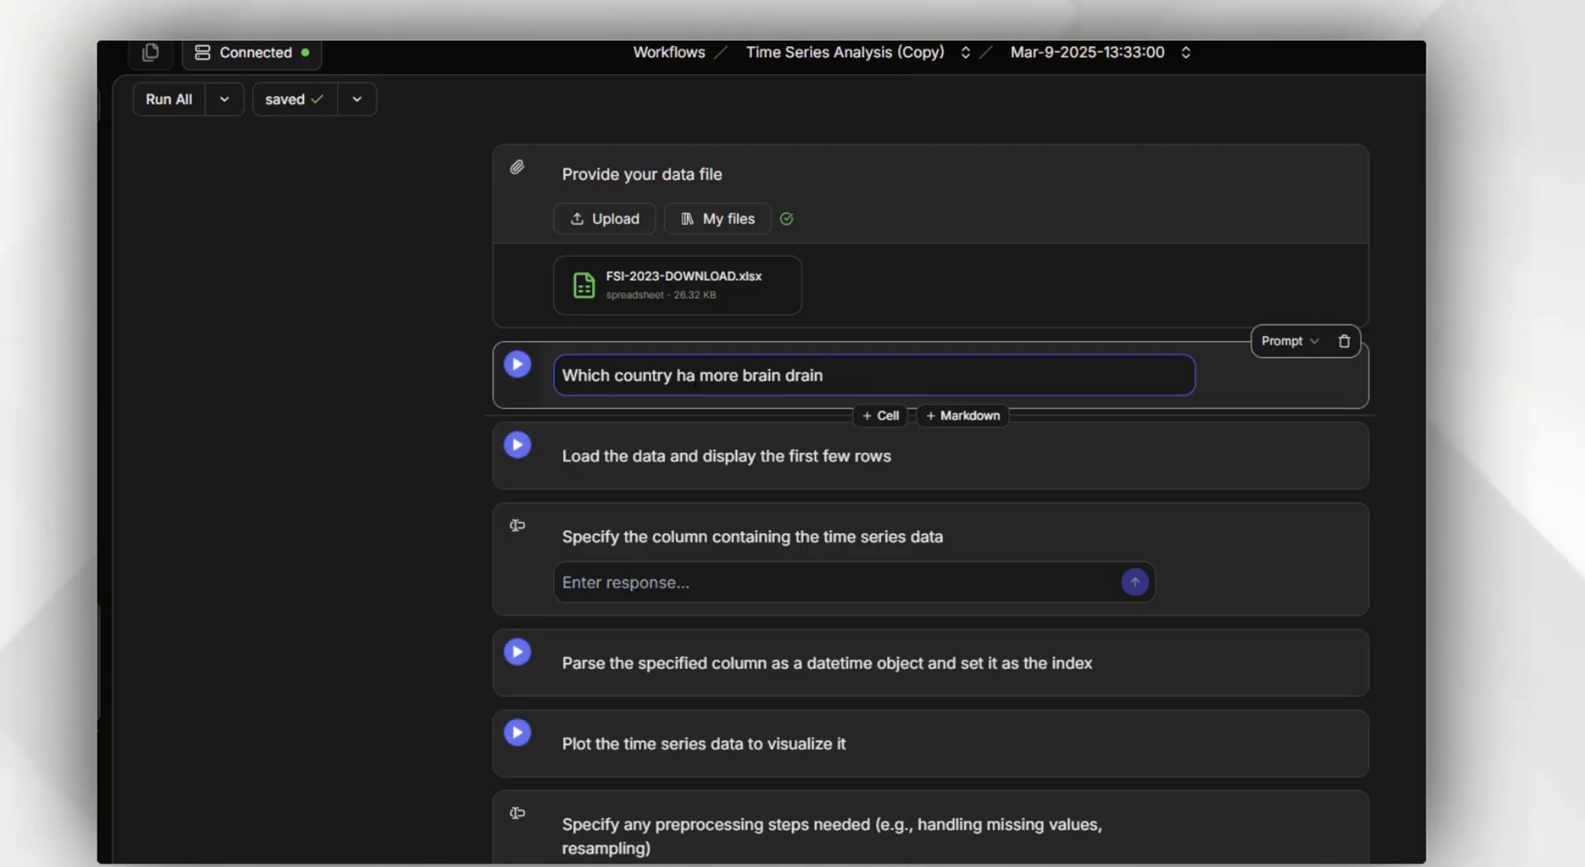
pyautogui.write('s')
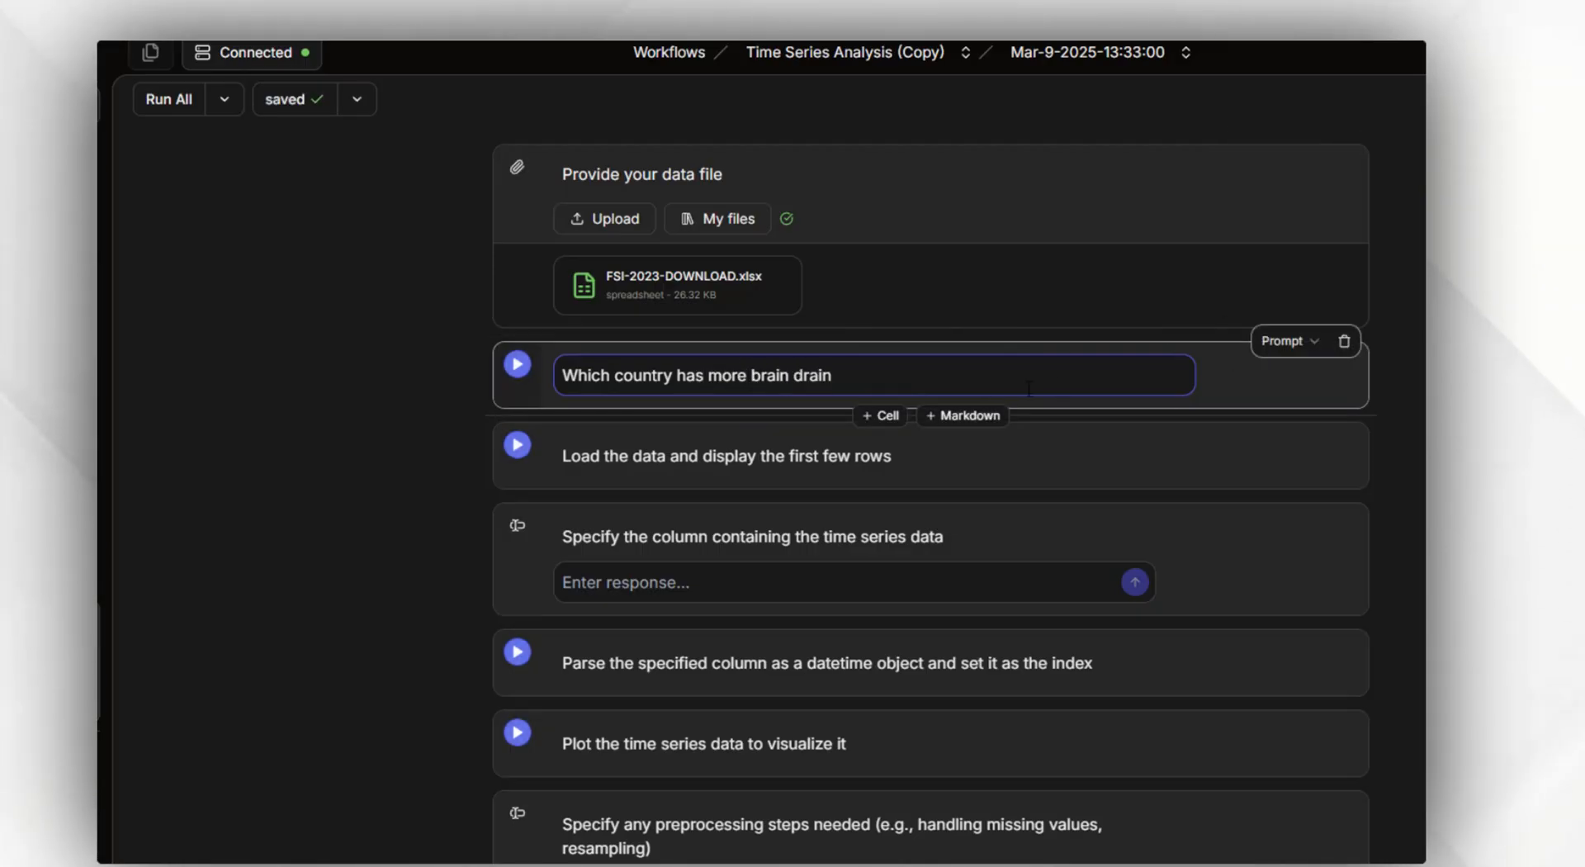
pyautogui.click(520, 367)
# - Read the brain drain answer, including its code explanation, table preview and E3 scores by country
pyautogui.scroll(-2, 603, 476)
pyautogui.scroll(-10, 617, 519)
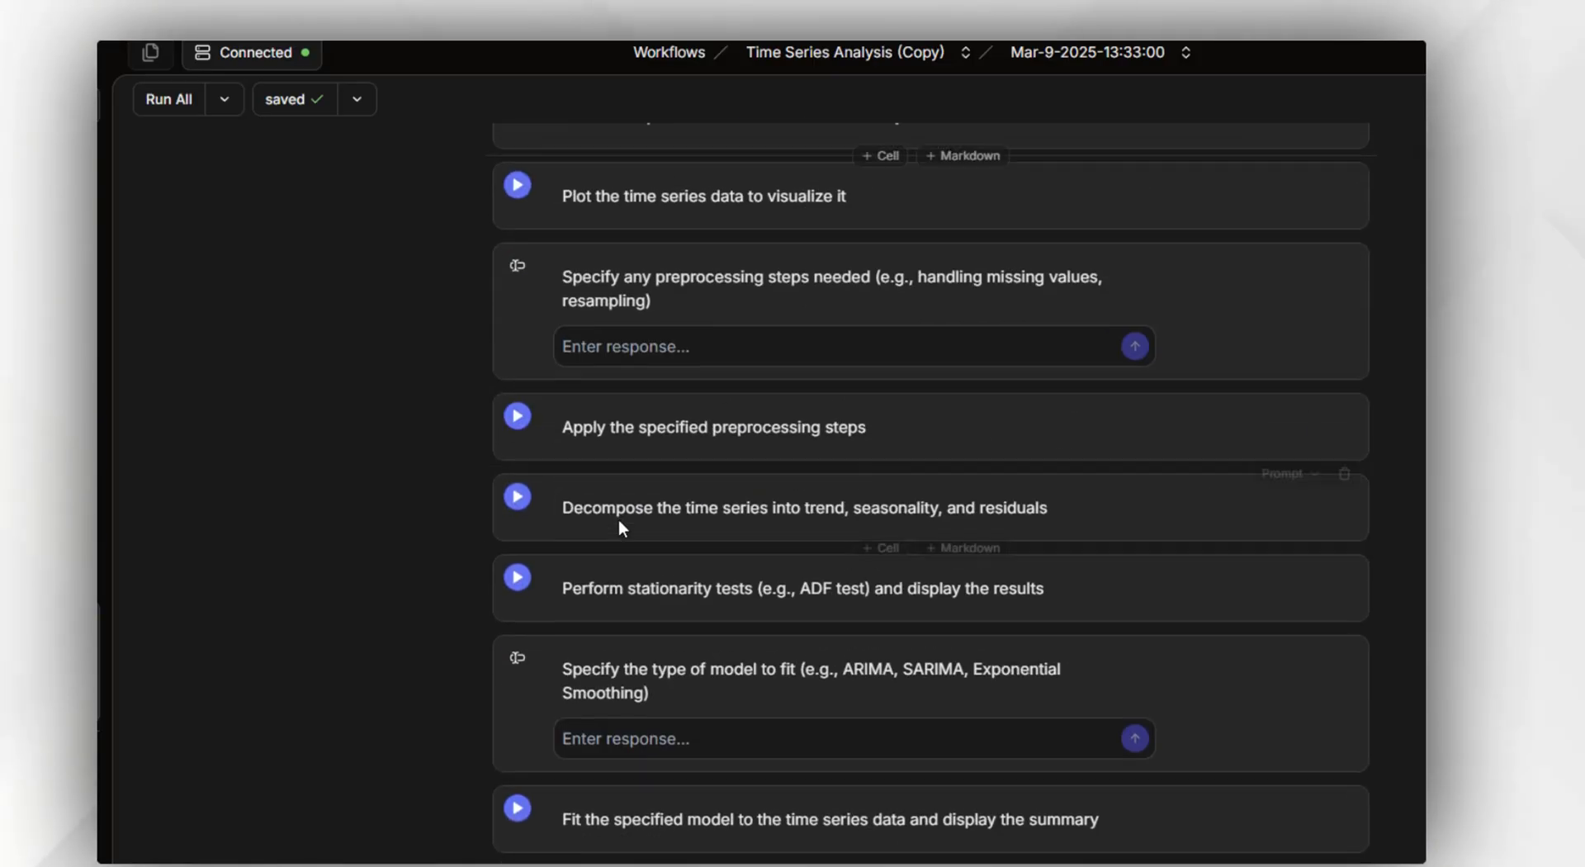
pyautogui.scroll(-1, 620, 520)
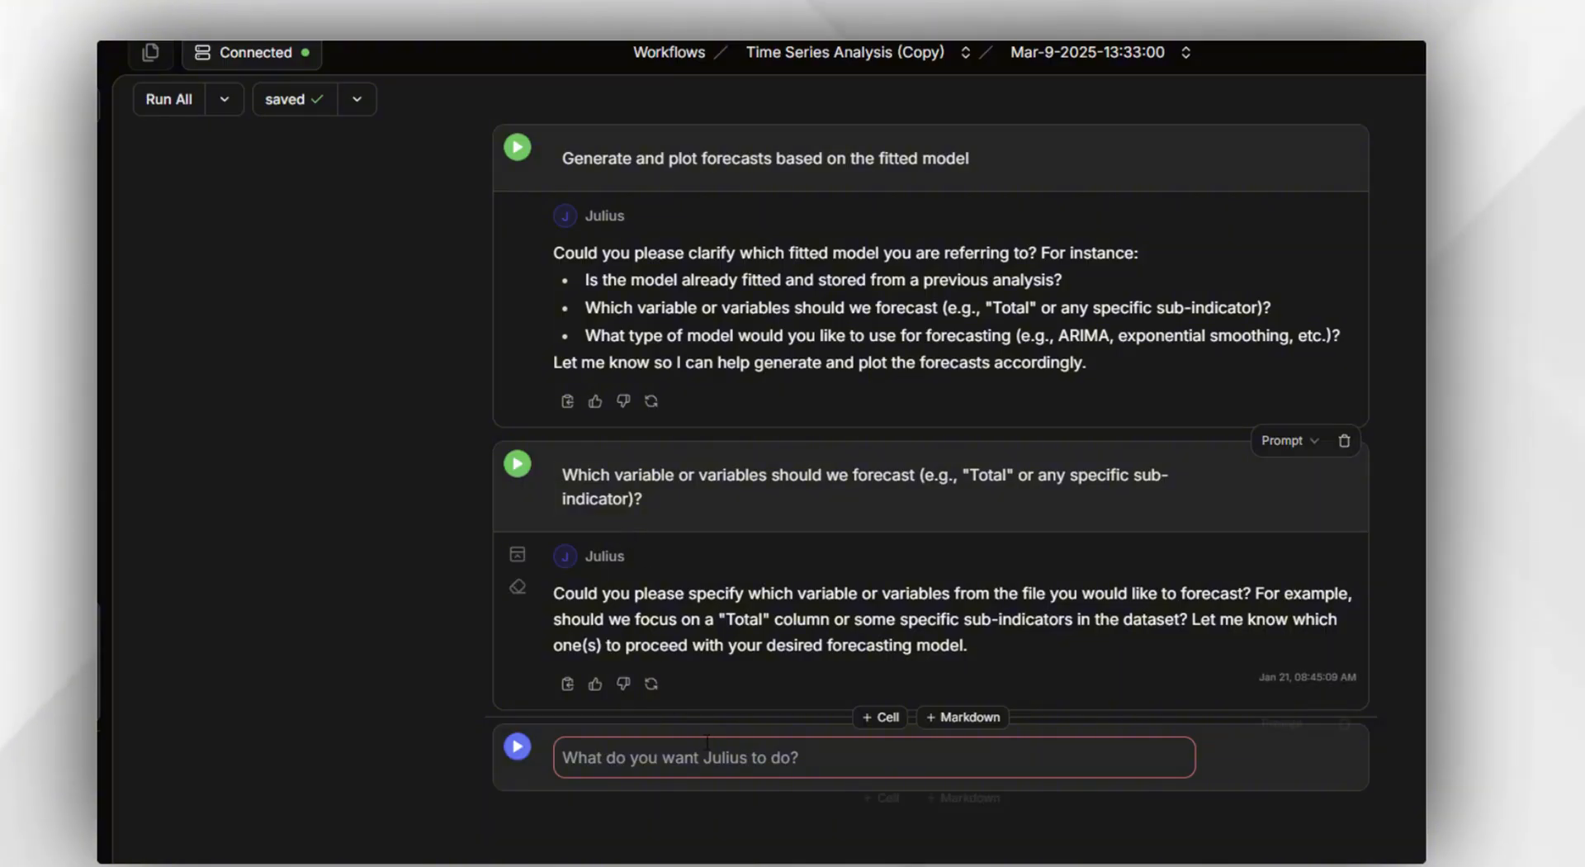
pyautogui.scroll(15, 627, 660)
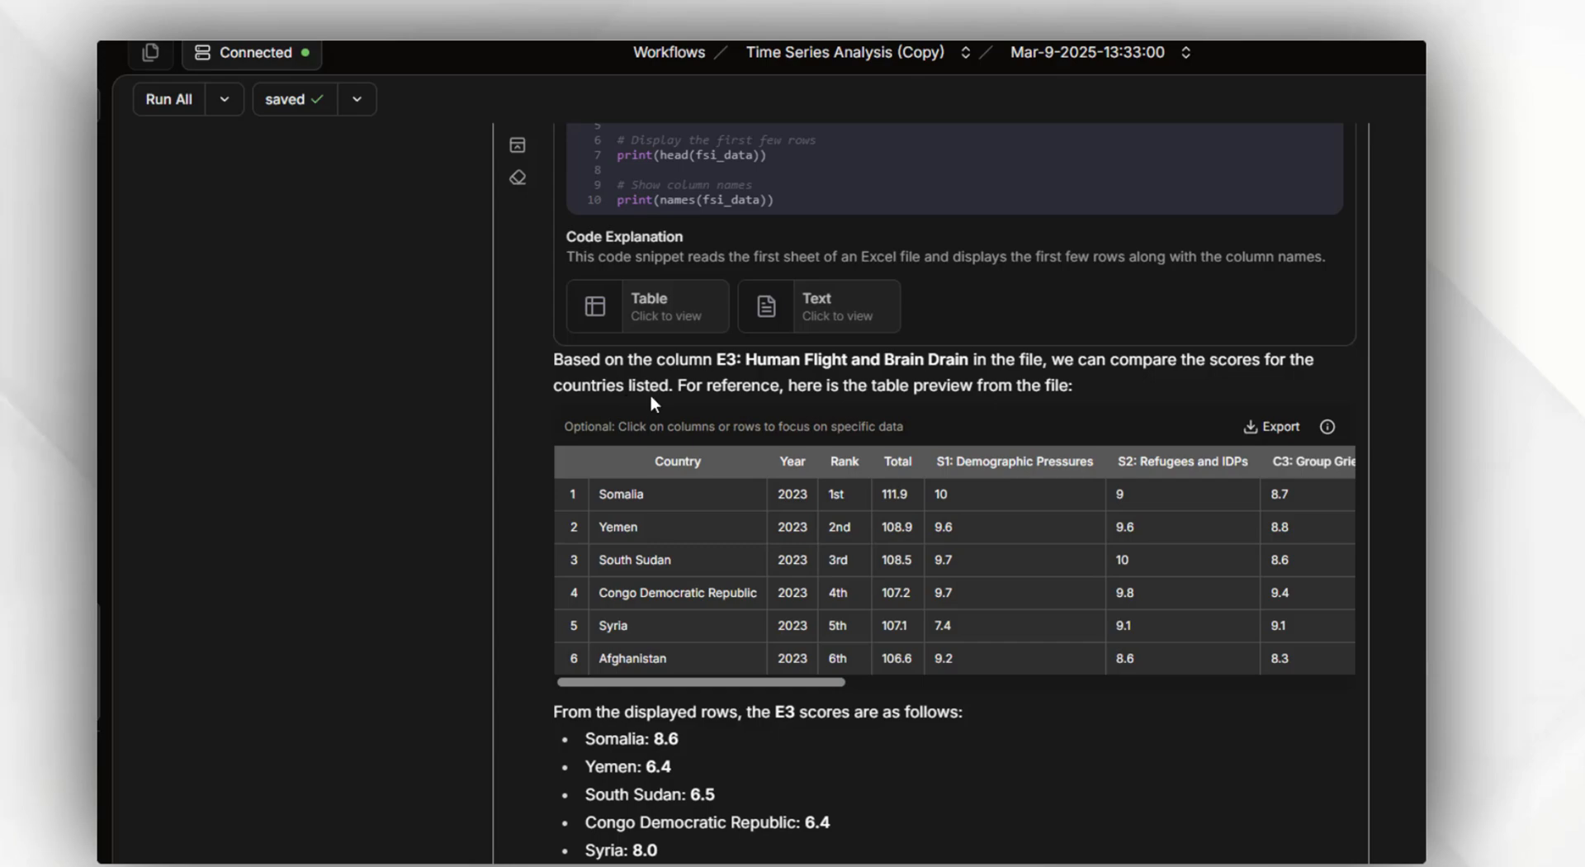
pyautogui.scroll(-3, 710, 467)
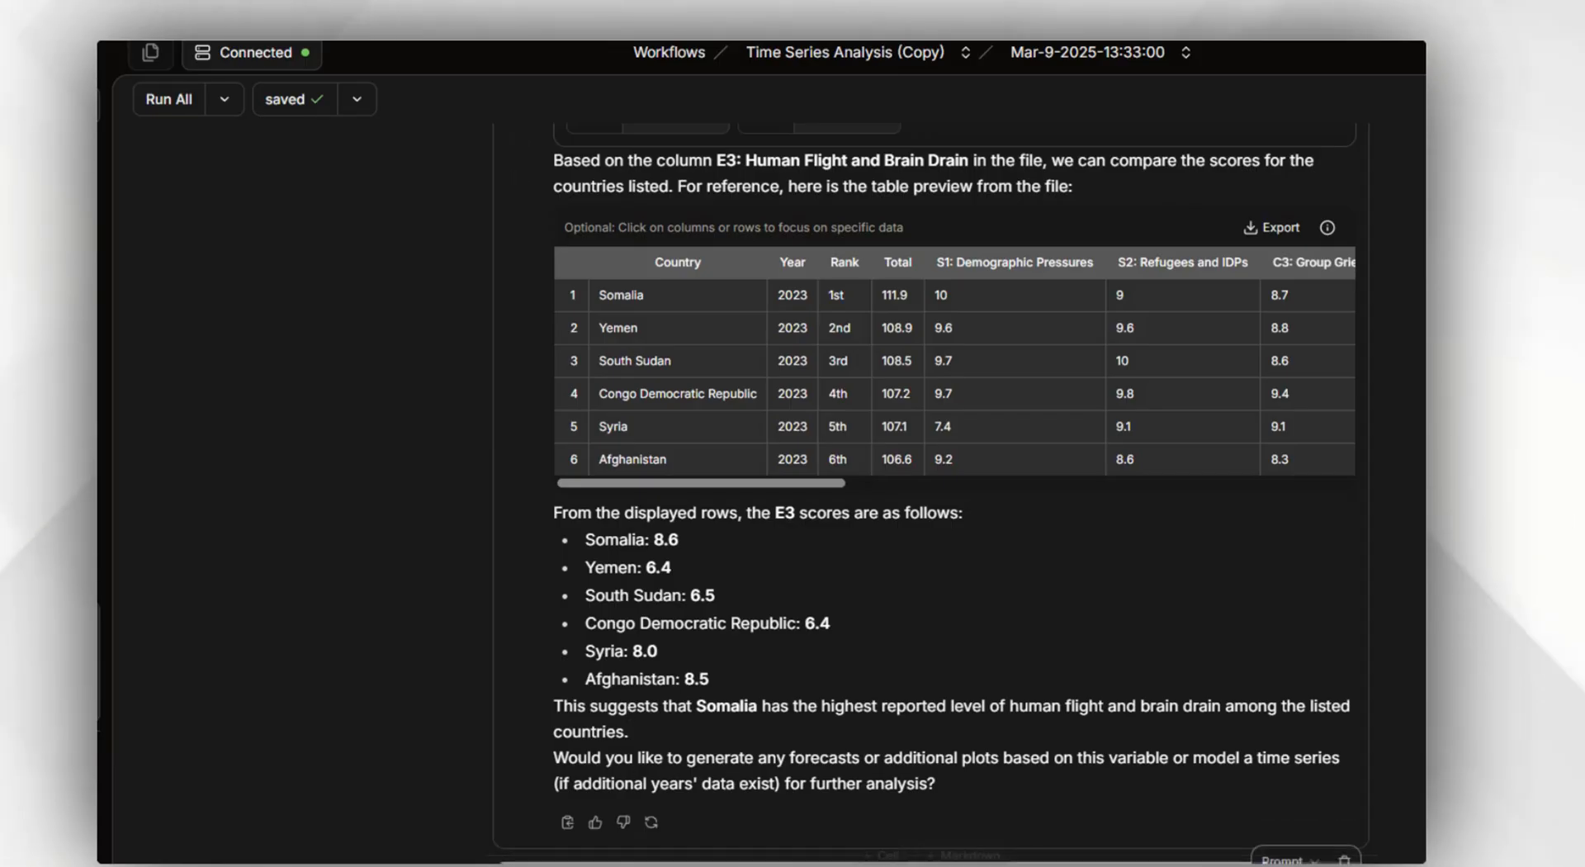
# - Start a prompt in the empty cell below the brain drain answer, asking for a 200-word discussion on it
pyautogui.scroll(-3, 791, 801)
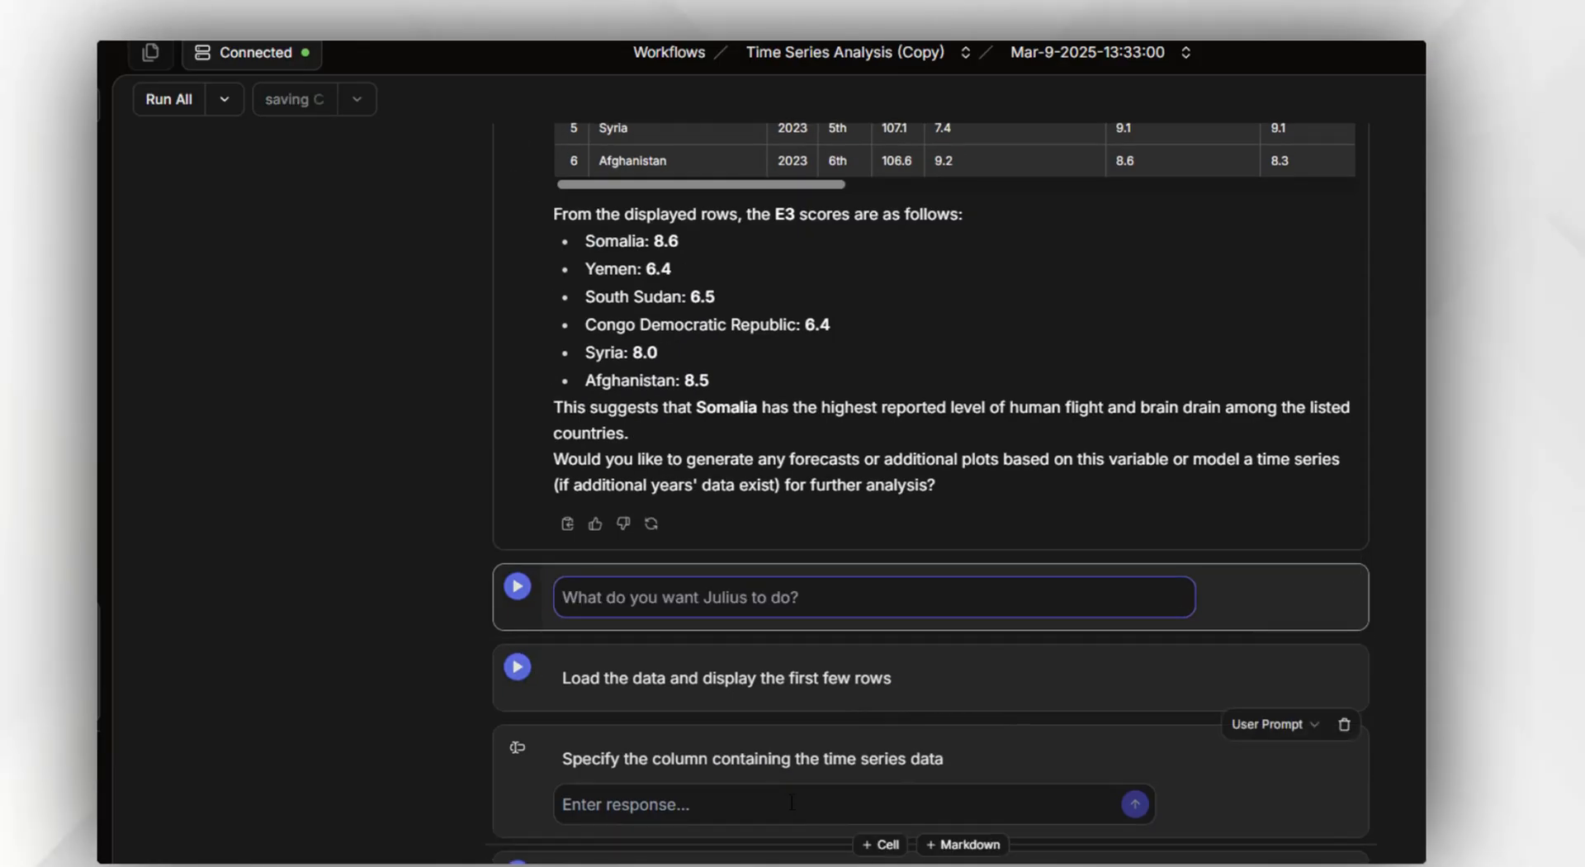
pyautogui.write('n')
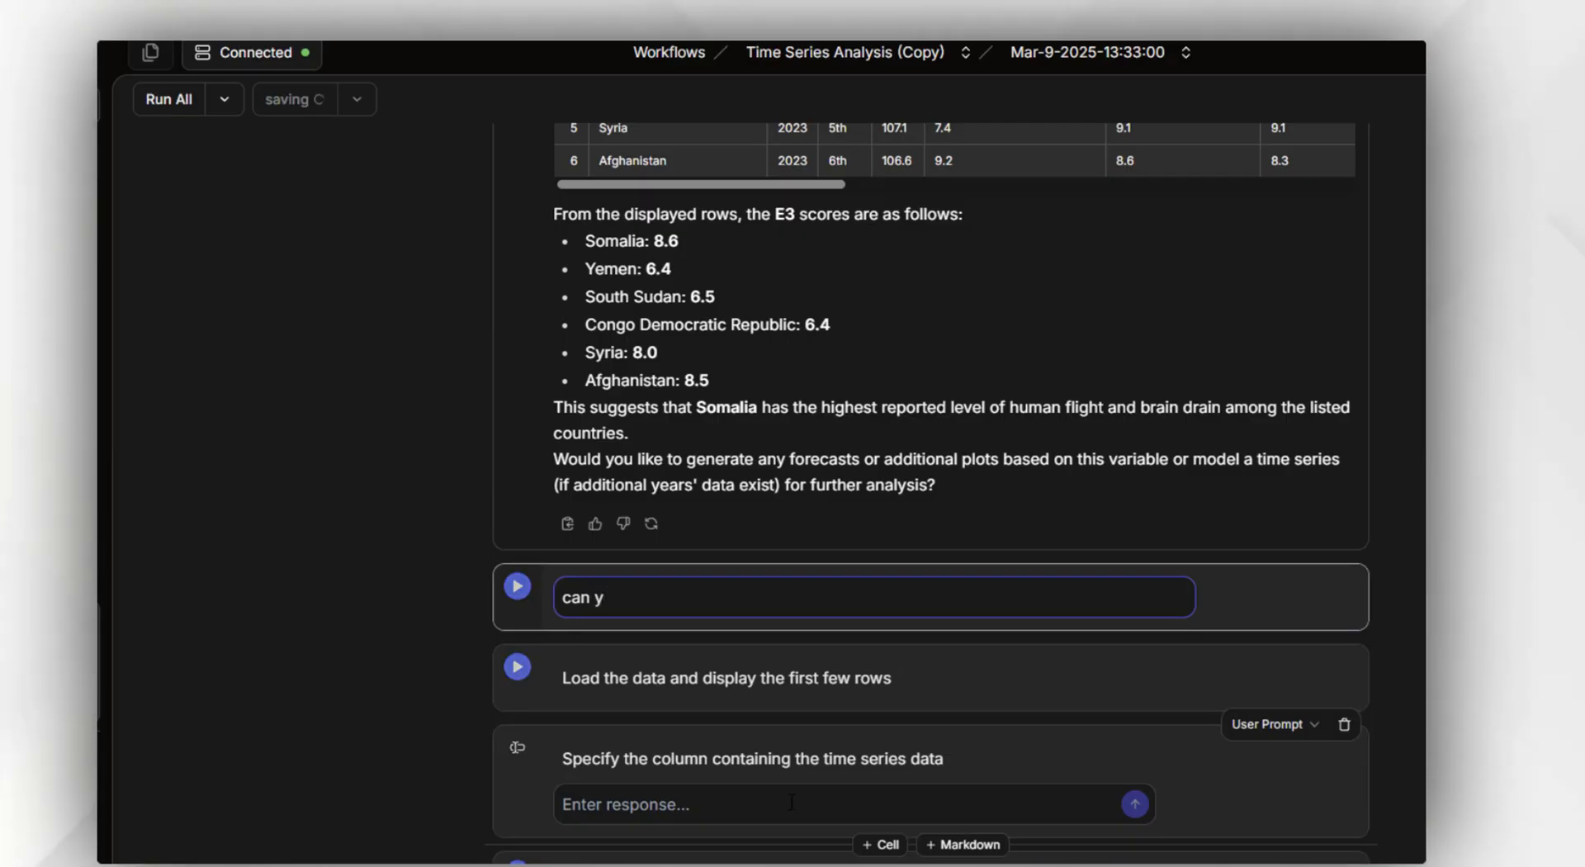
pyautogui.write('you writ')
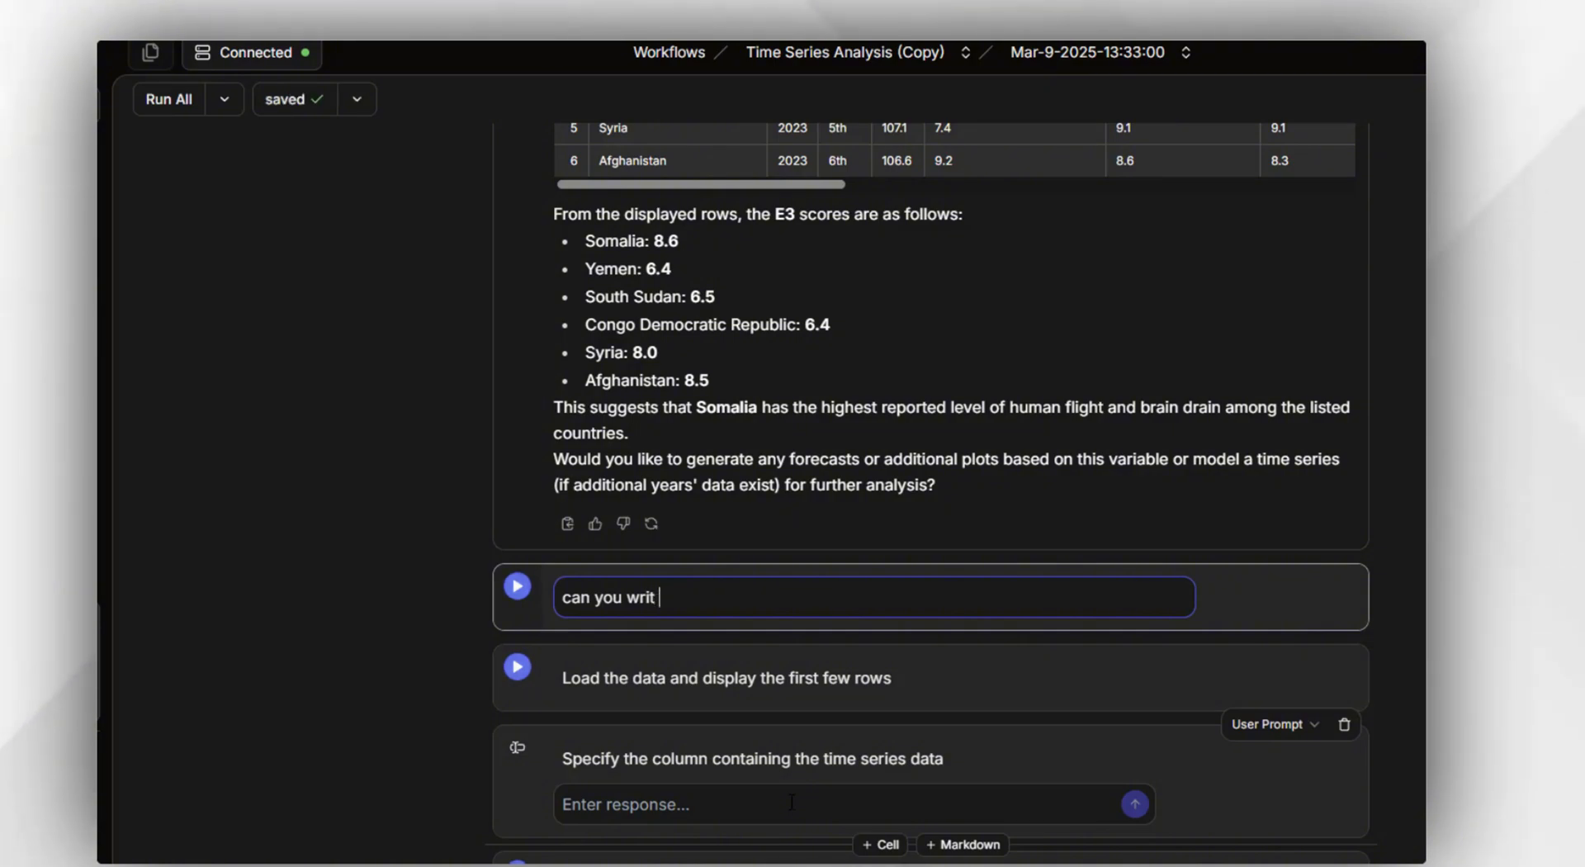
pyautogui.write('e 200')
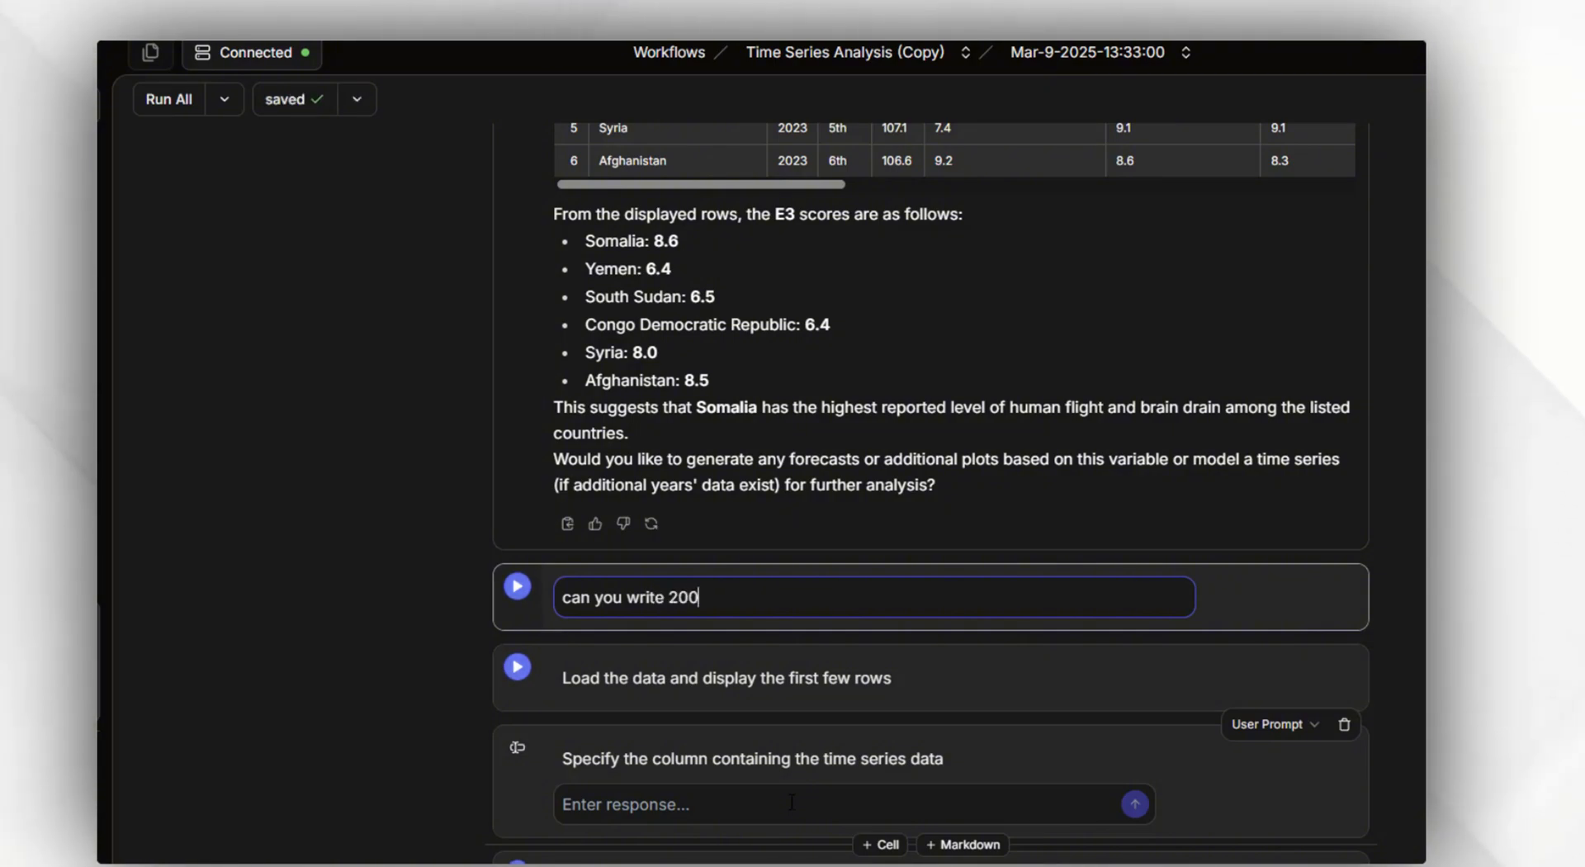
pyautogui.write(' wirds disscusion o')
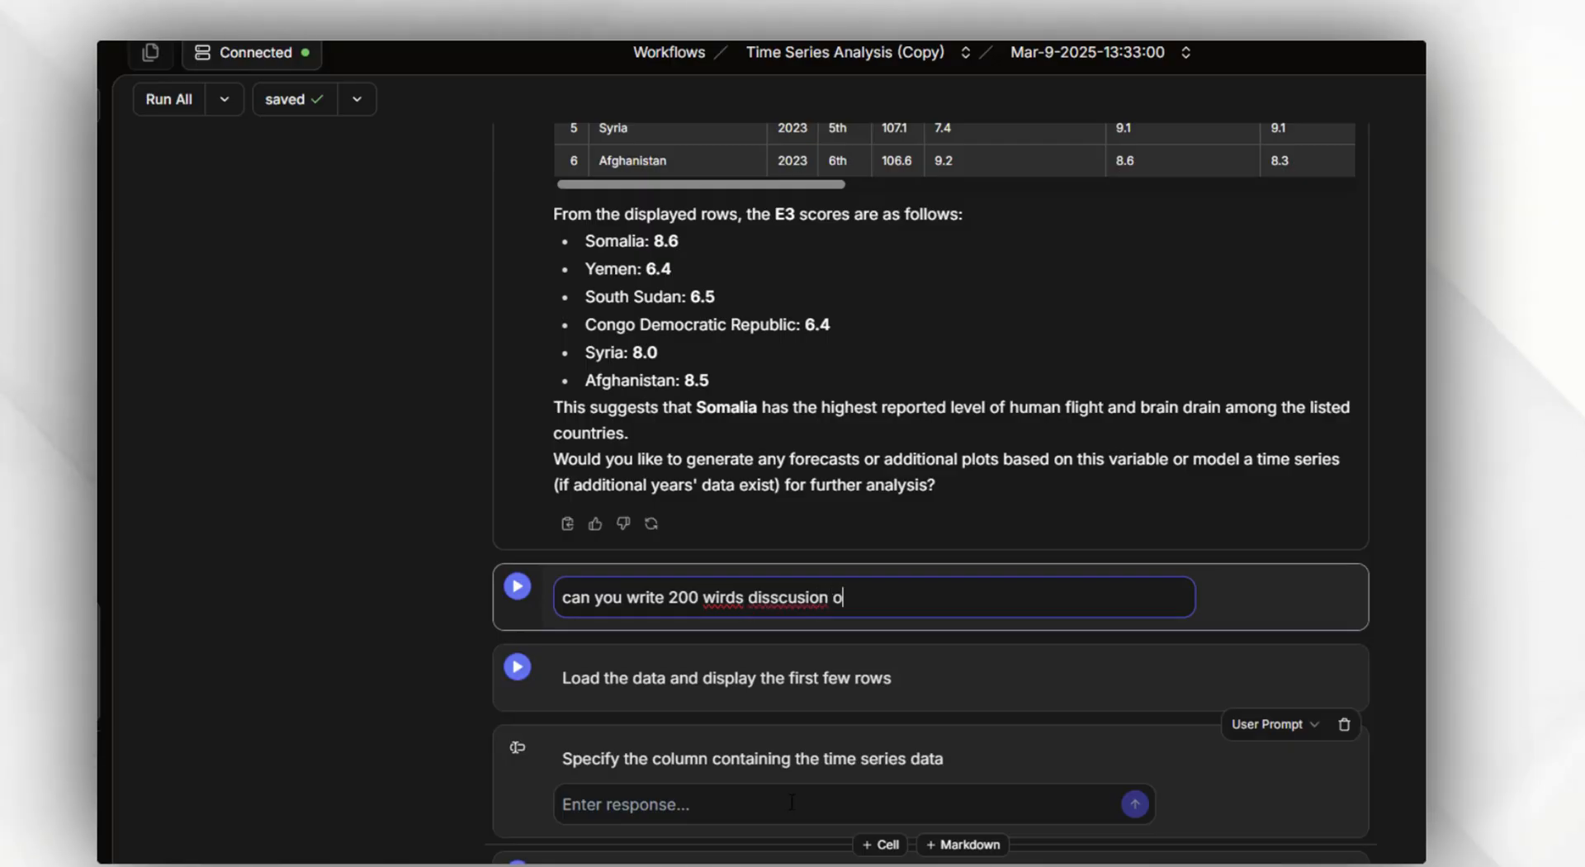
pyautogui.write('n it for my')
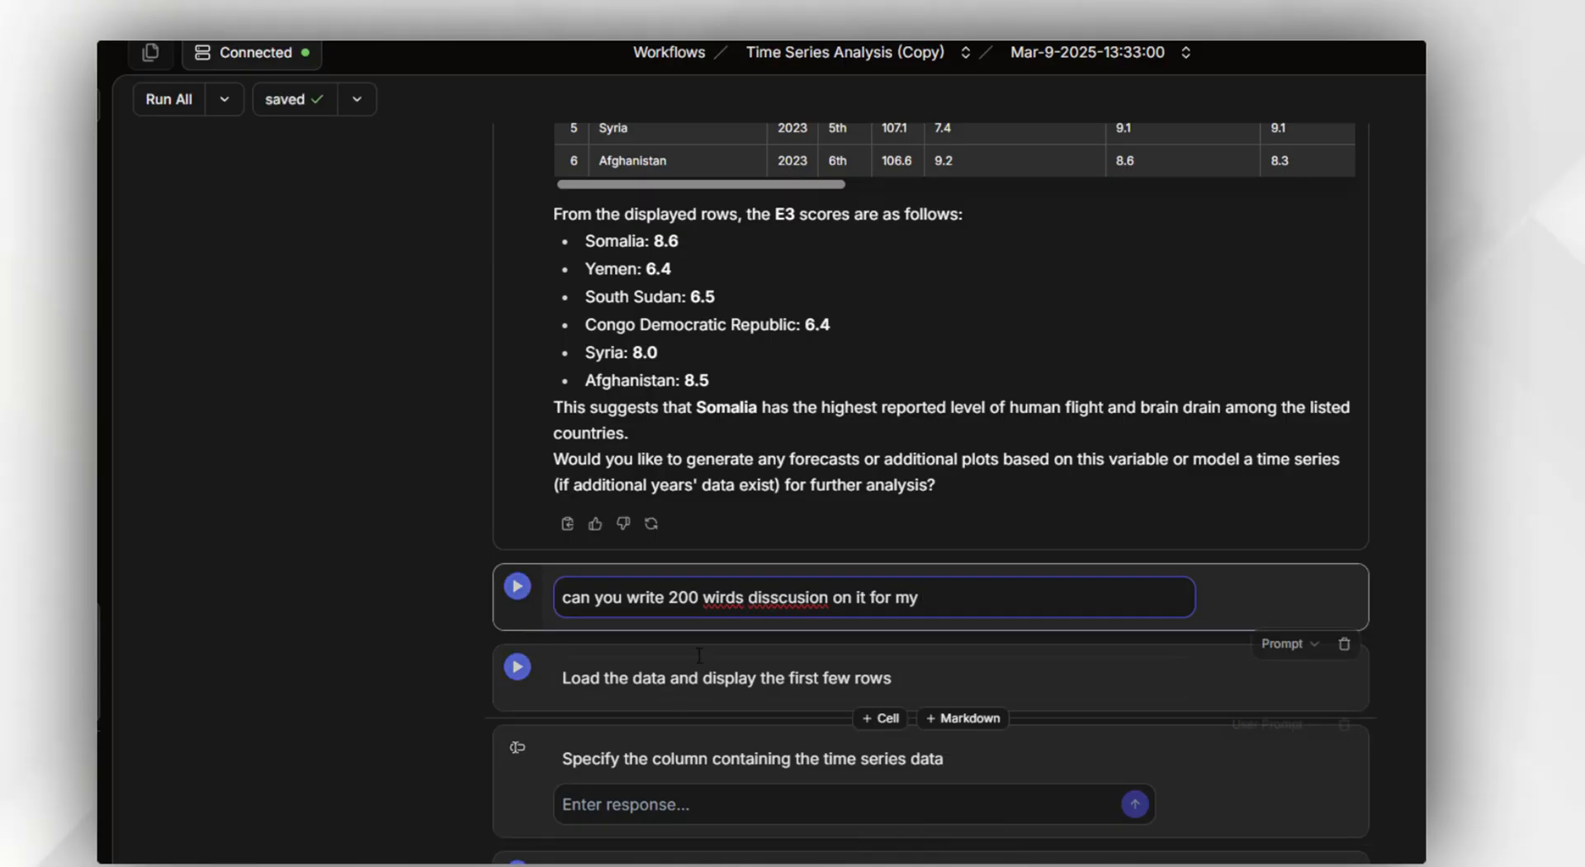
# - Correct the prompt's misspellings to "words" and "discussion", complete it with "result and discussion" and run it
pyautogui.rightClick(721, 596)
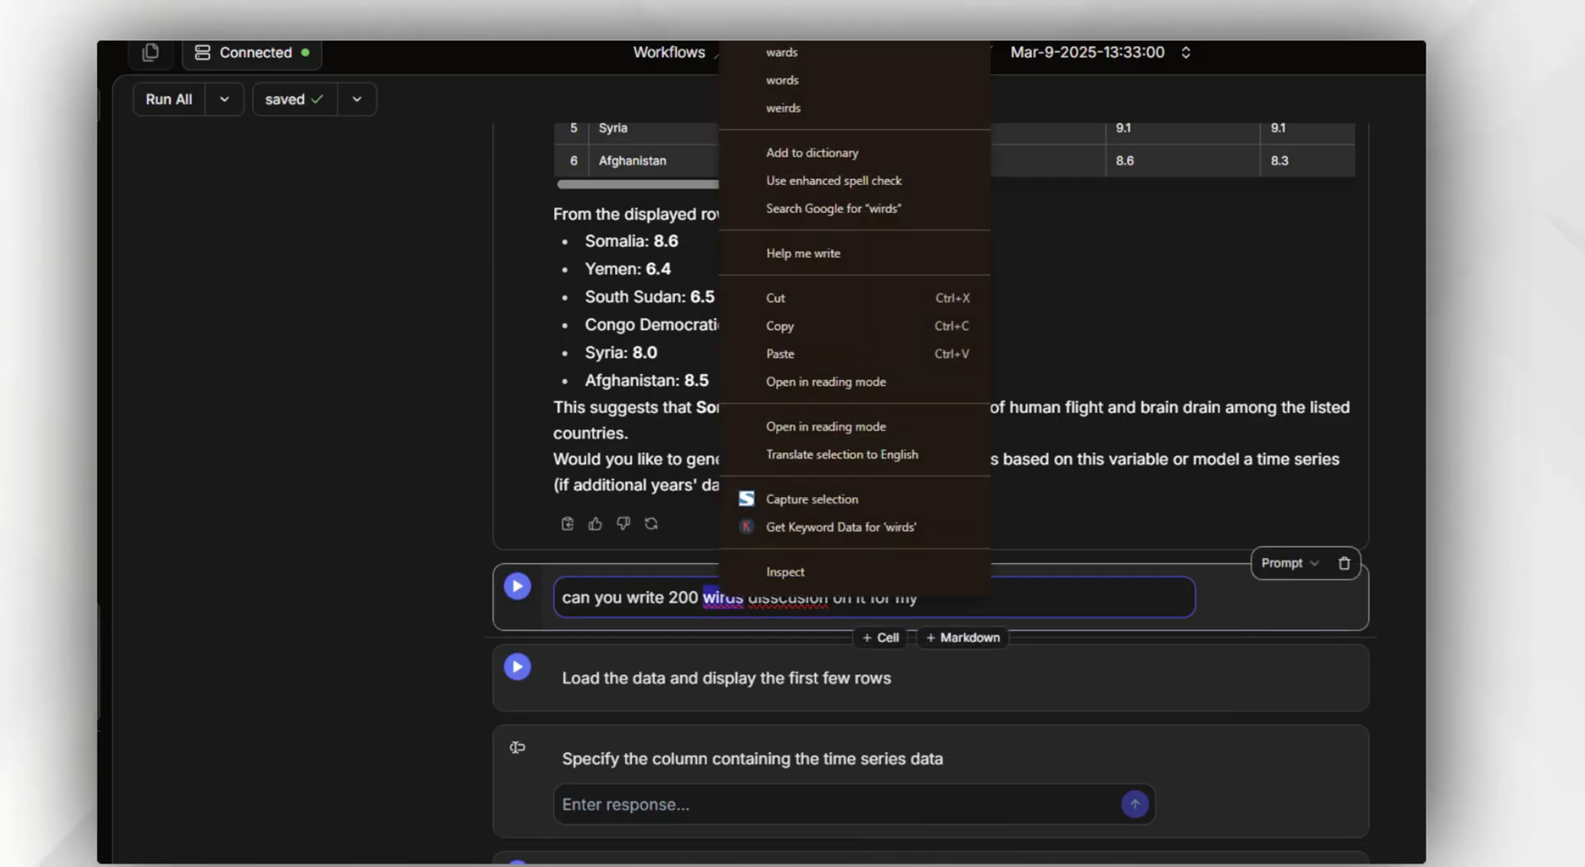
pyautogui.click(799, 81)
pyautogui.rightClick(792, 595)
pyautogui.click(875, 109)
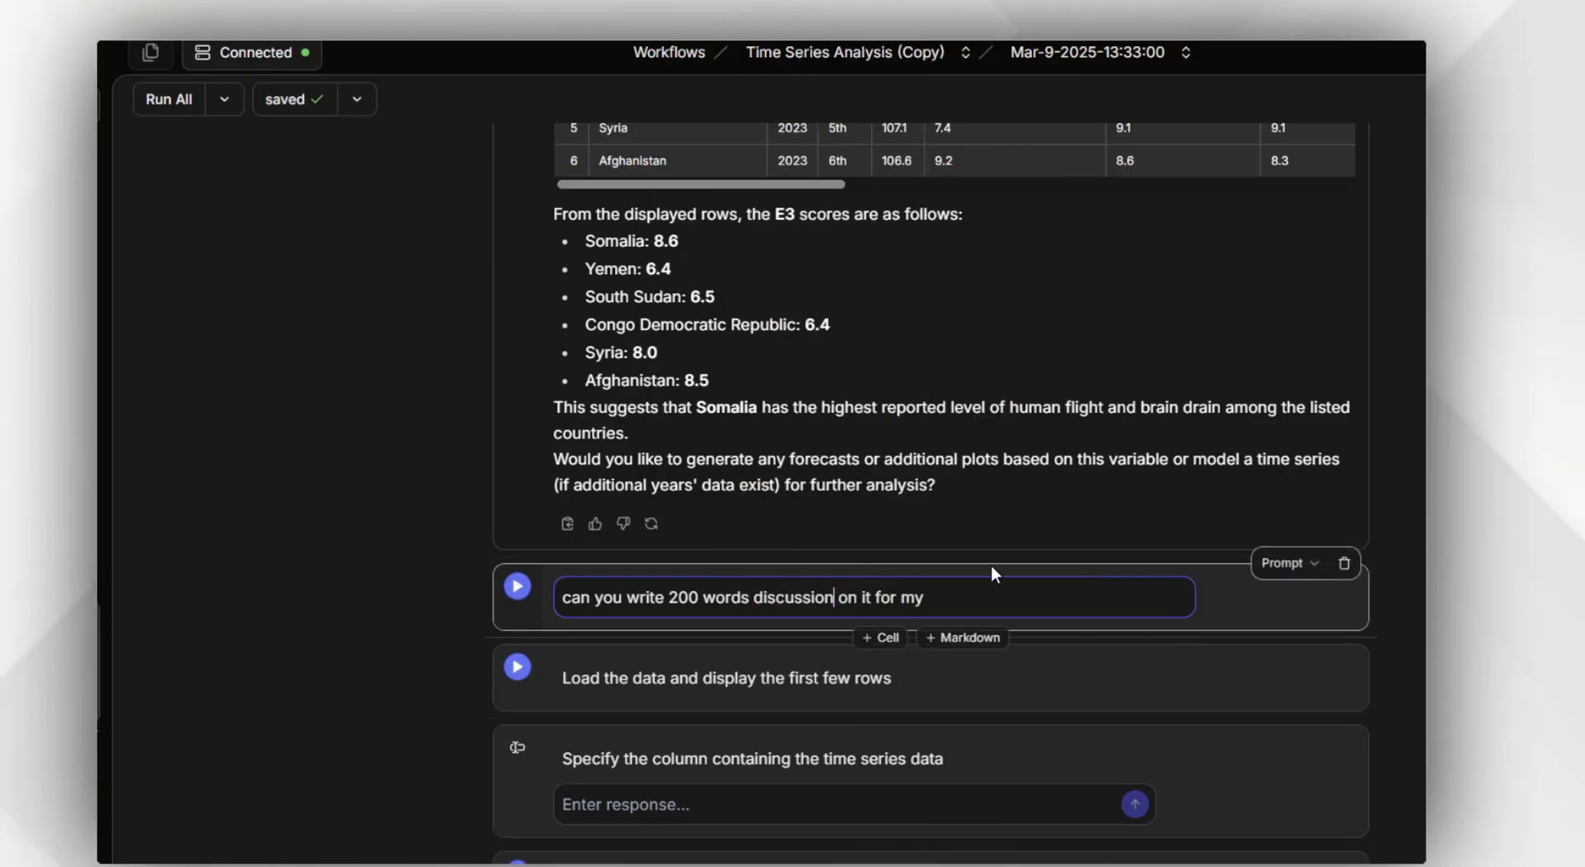
pyautogui.write('resul')
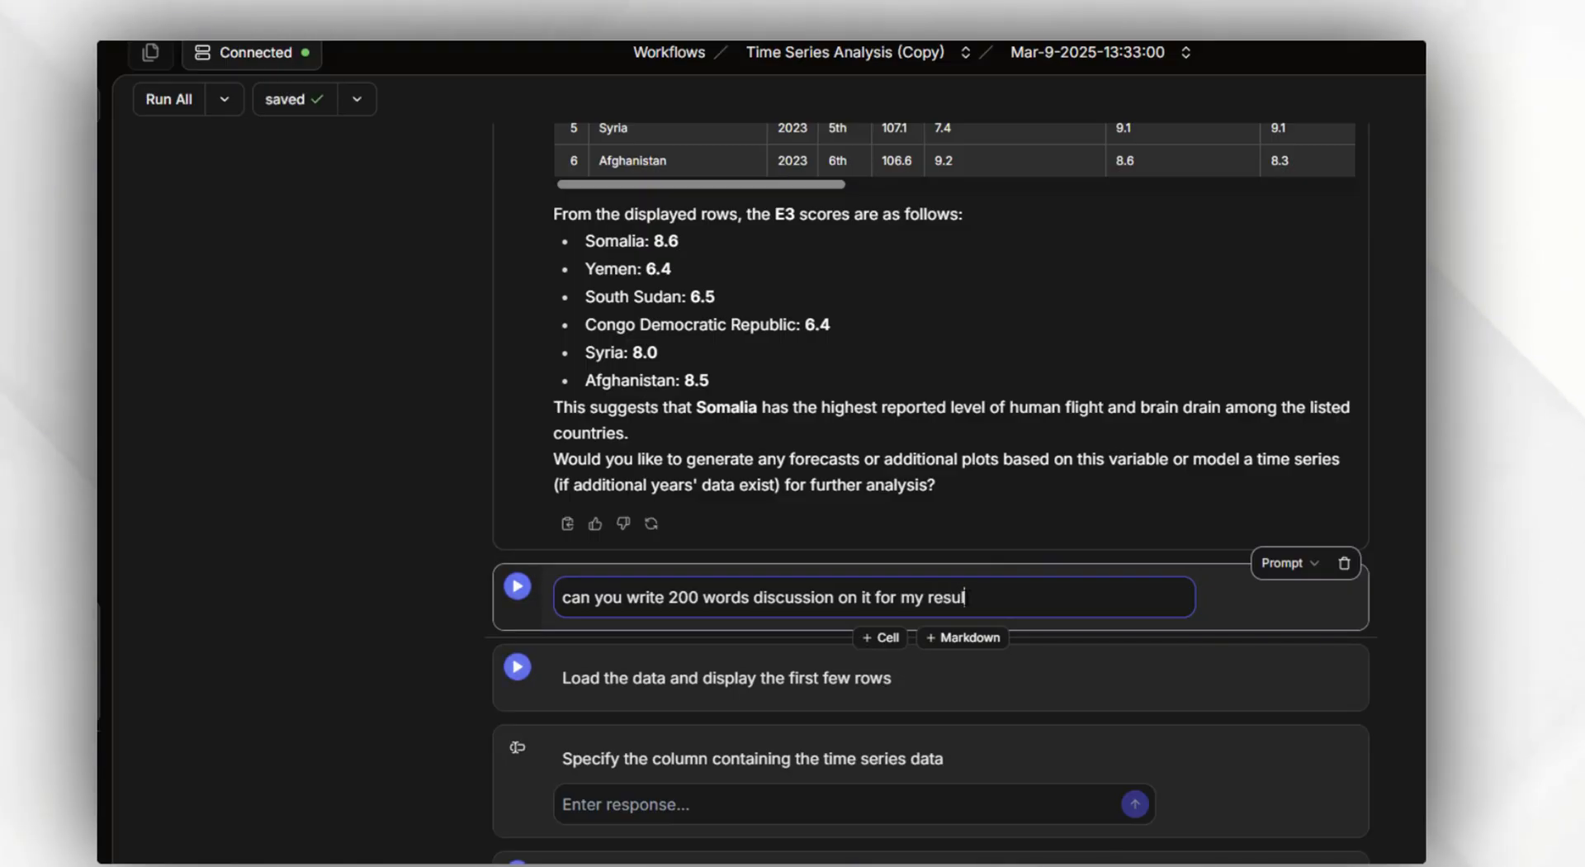
pyautogui.write('t and discussi')
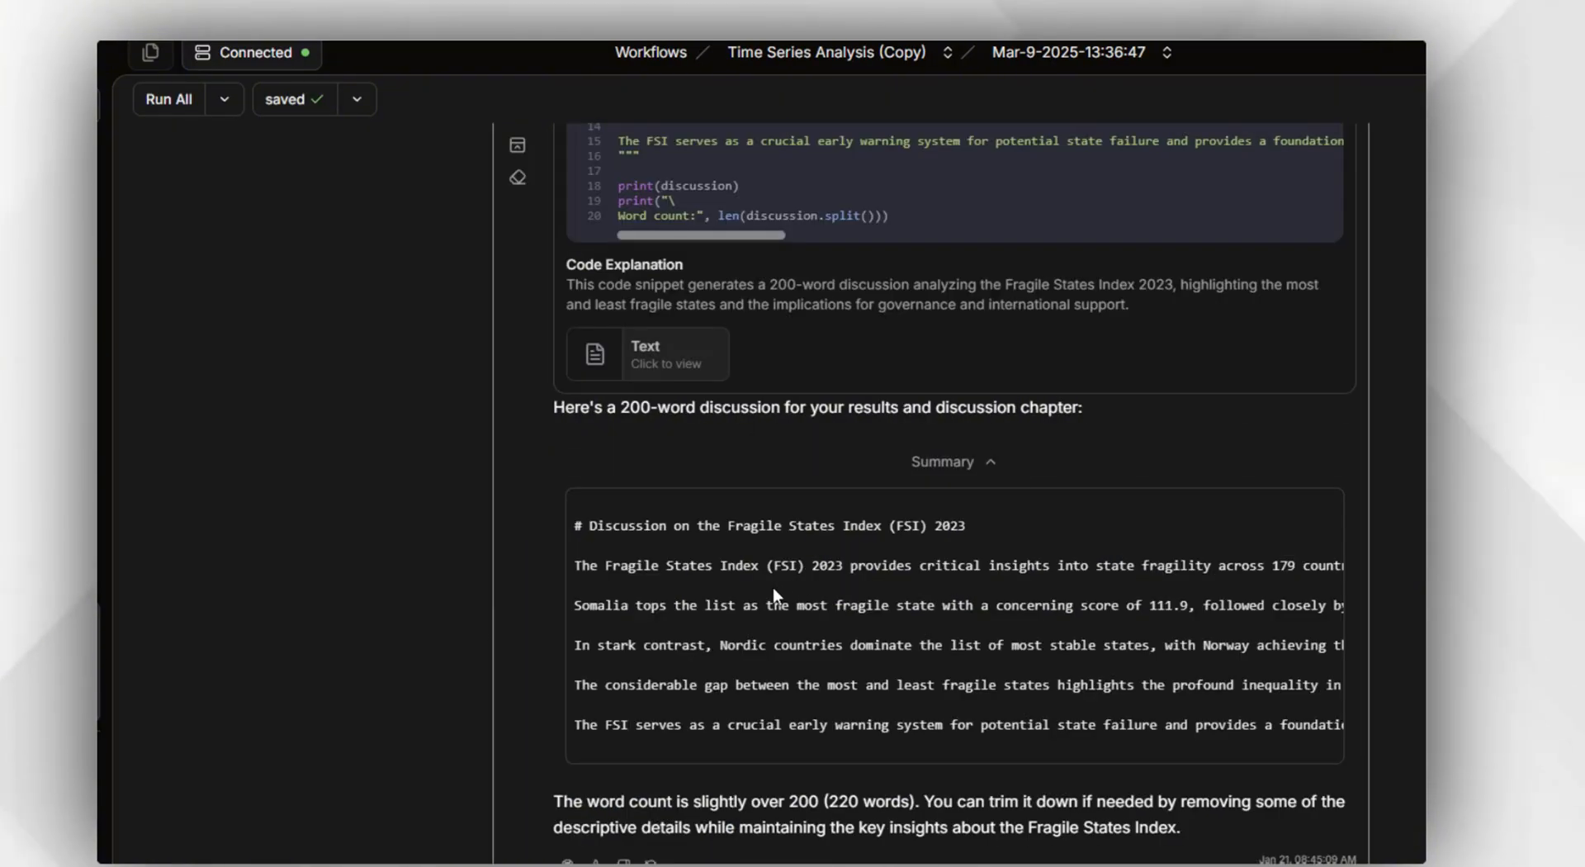
# - Examine the generated Fragile States Index discussion in its Summary section, highlighting part of the text
pyautogui.scroll(-1, 776, 594)
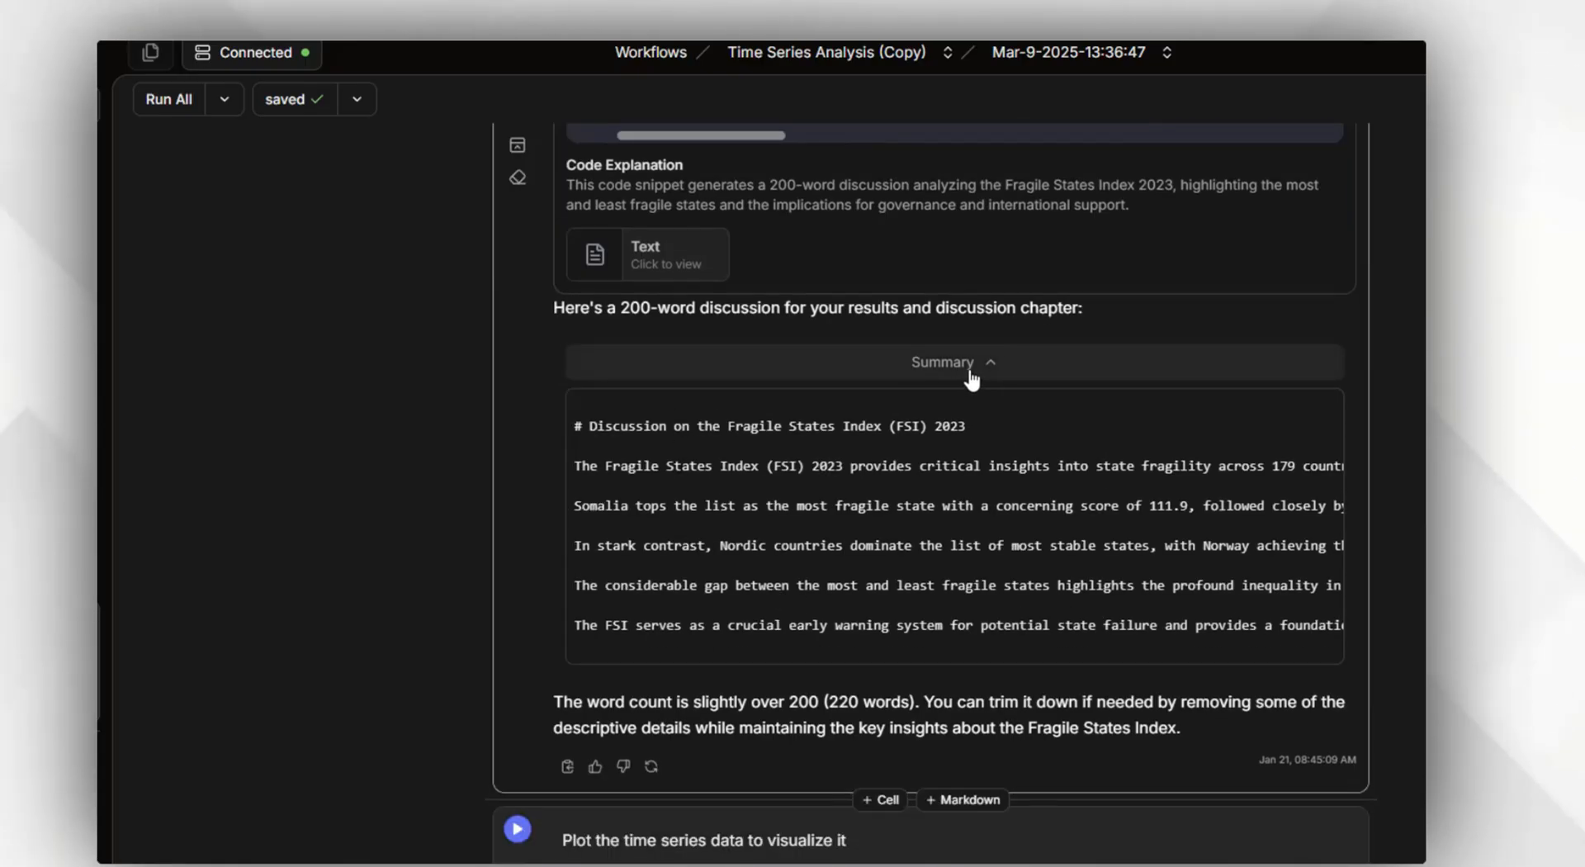
pyautogui.click(763, 363)
pyautogui.click(784, 363)
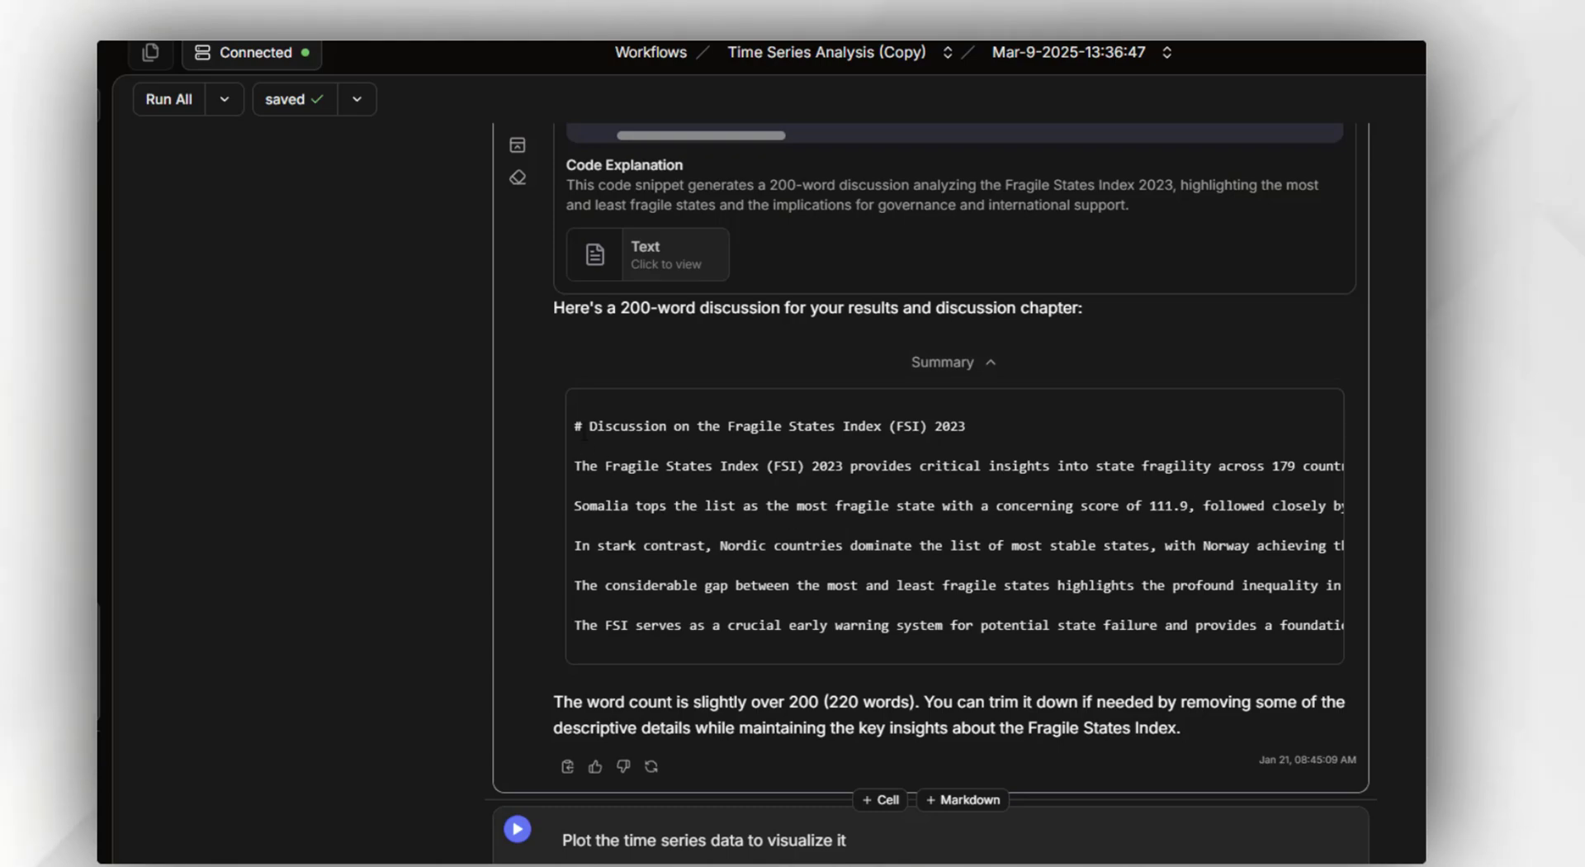
pyautogui.moveTo(587, 427); pyautogui.dragTo(950, 506)
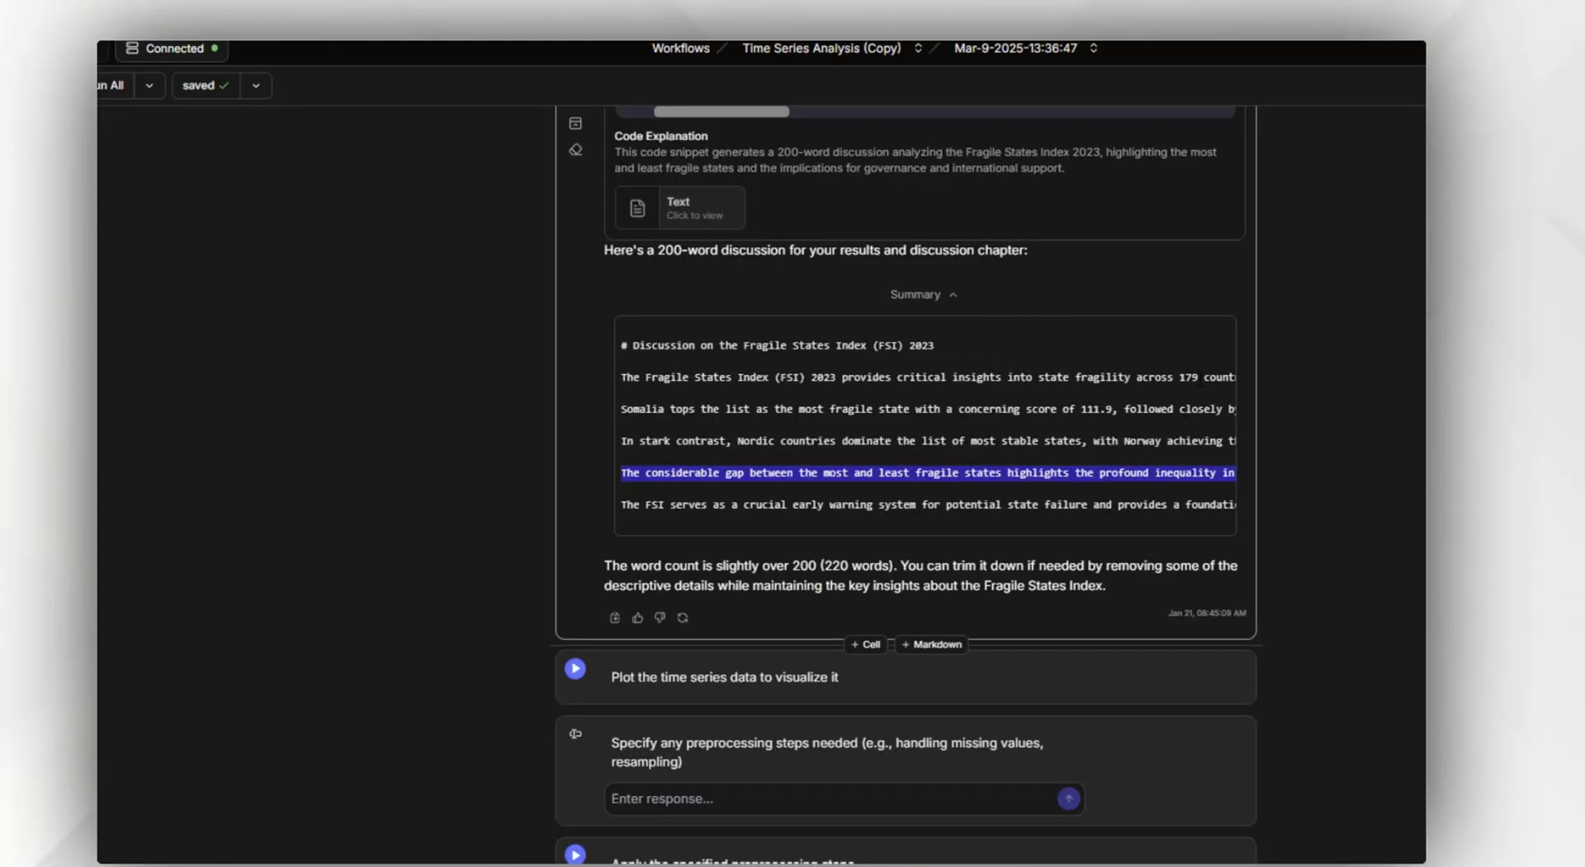